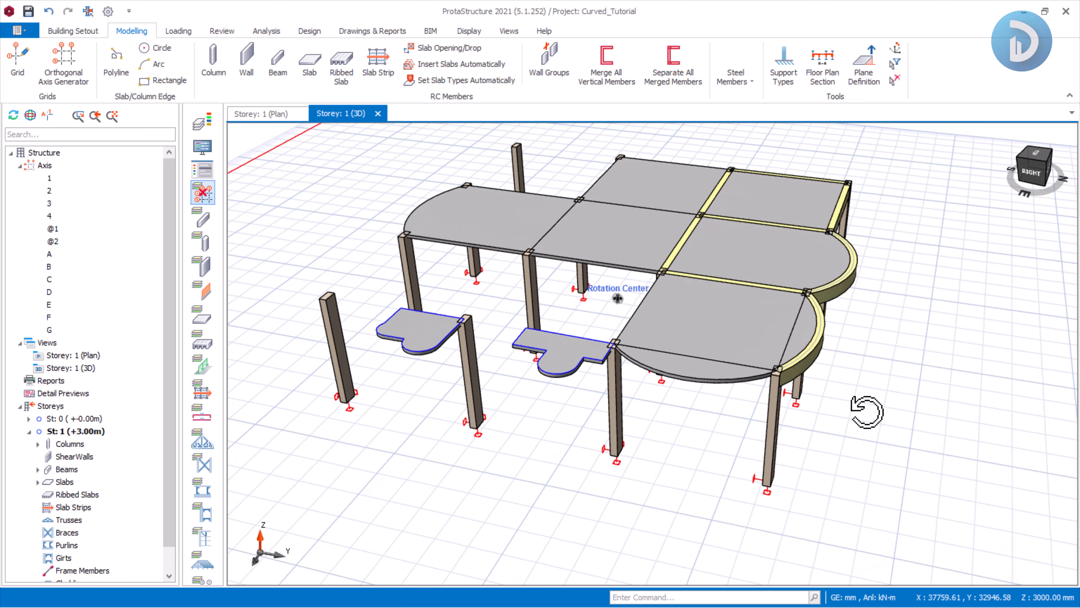
pyautogui.moveTo(871, 411)
pyautogui.mouseDown(button='middle')
pyautogui.moveTo(912, 416)
pyautogui.moveTo(899, 420)
pyautogui.mouseUp(button='middle')
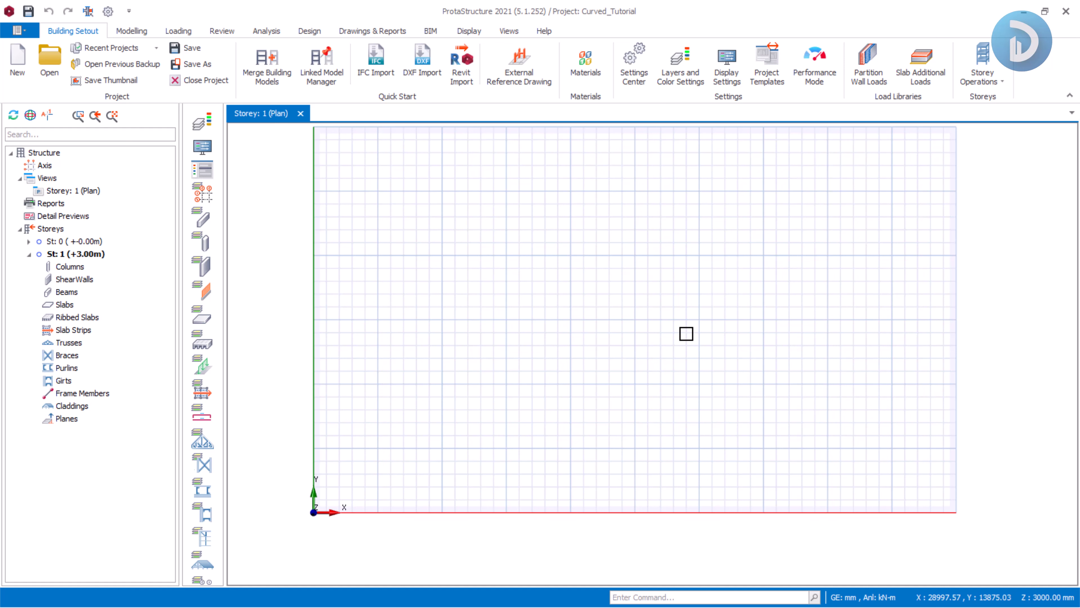
pyautogui.scroll(2, 701, 353)
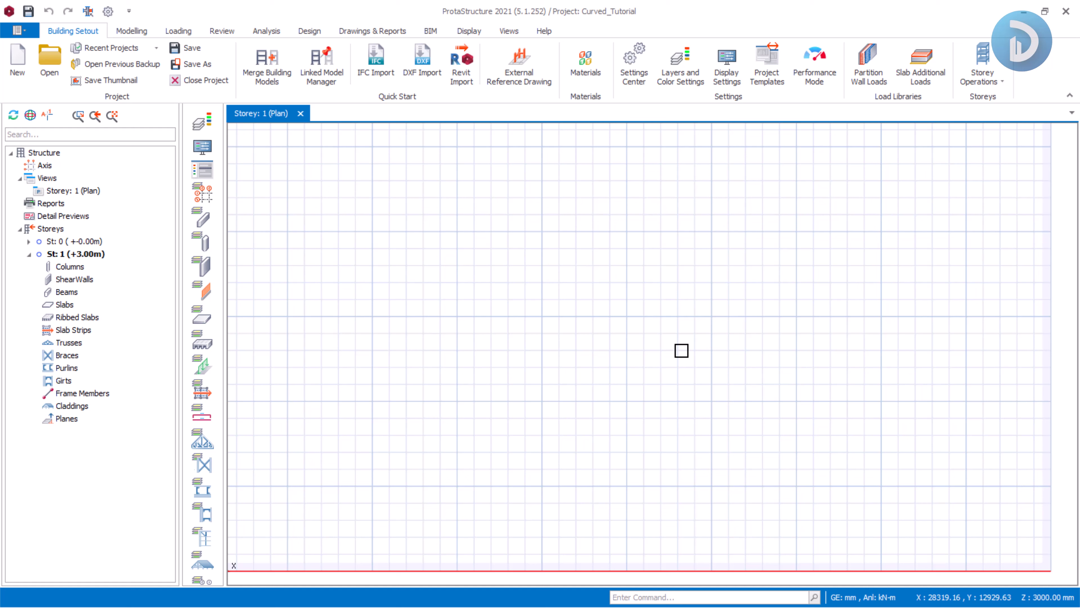
pyautogui.scroll(-3, 681, 350)
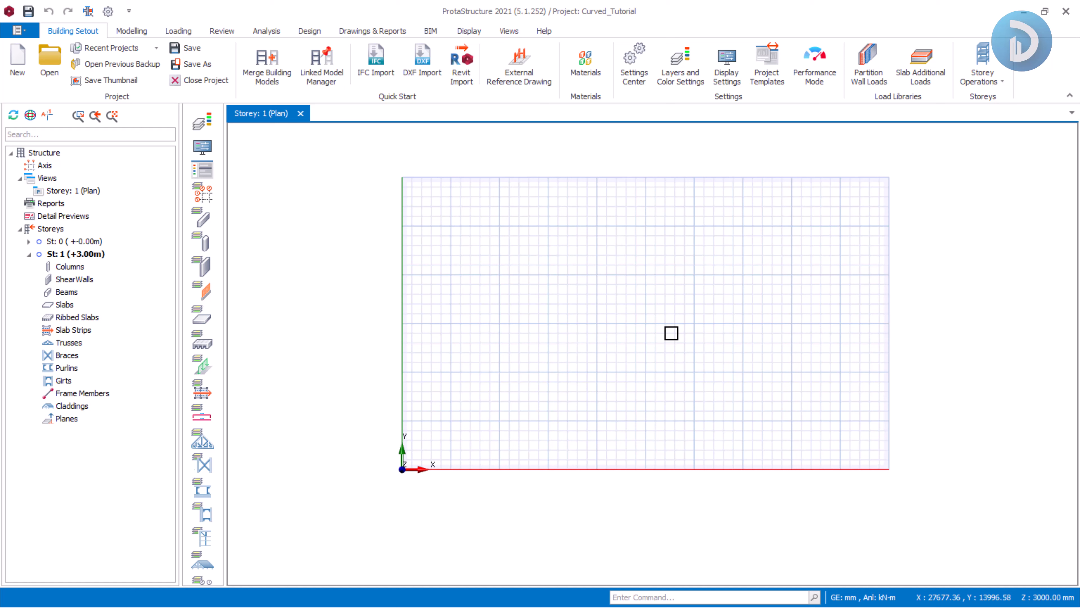
pyautogui.scroll(2, 678, 306)
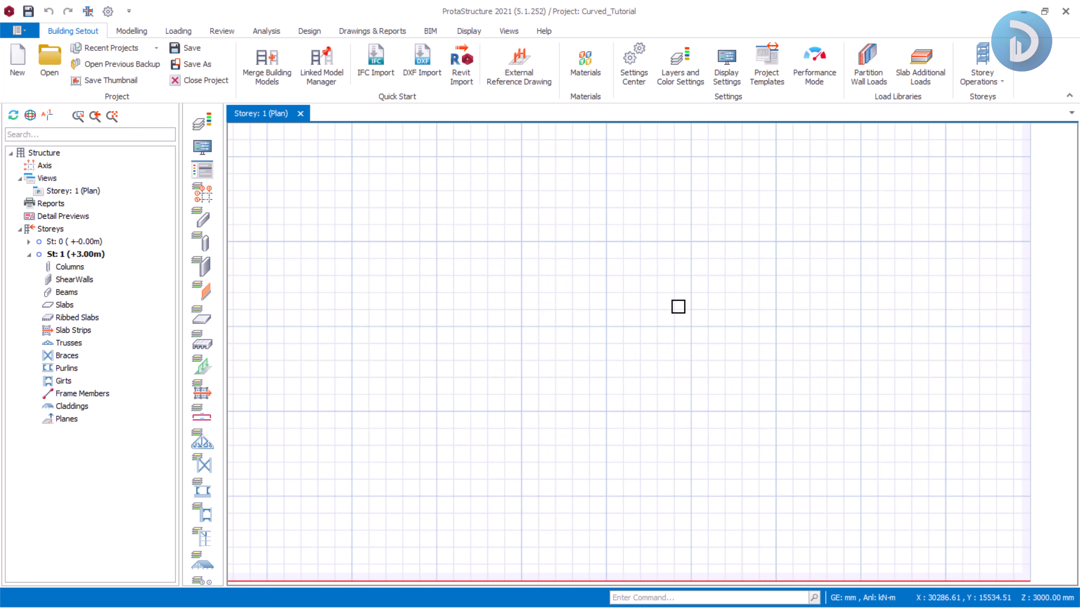
pyautogui.scroll(-2, 678, 306)
pyautogui.scroll(1, 634, 299)
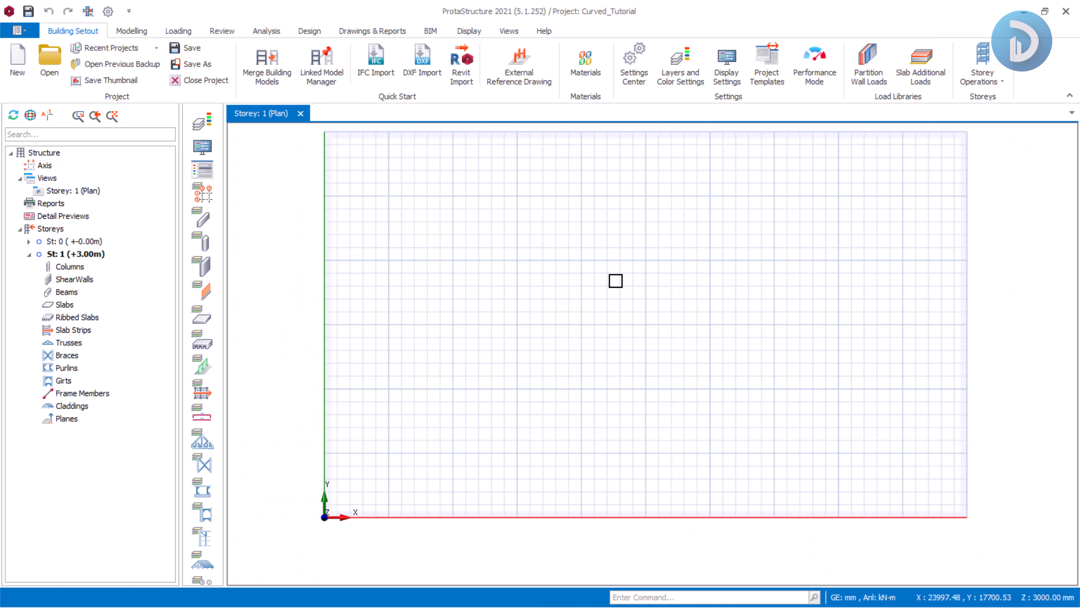
# Generate an orthogonal axis grid with labels A and 1, spacing 5000*3 in both directions, at a picked reference point.
pyautogui.click(135, 32)
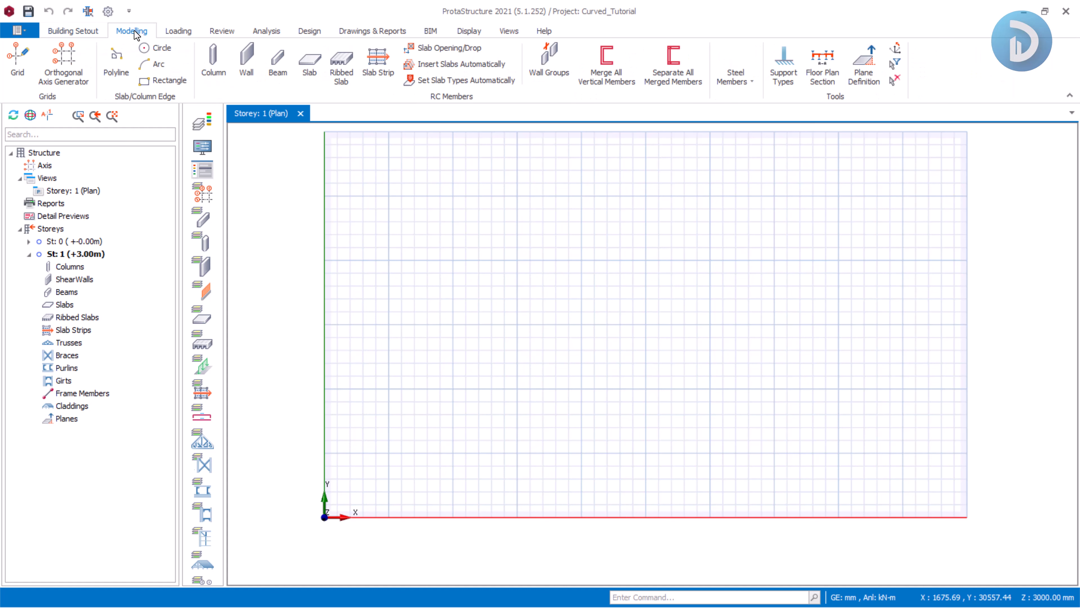
pyautogui.click(64, 57)
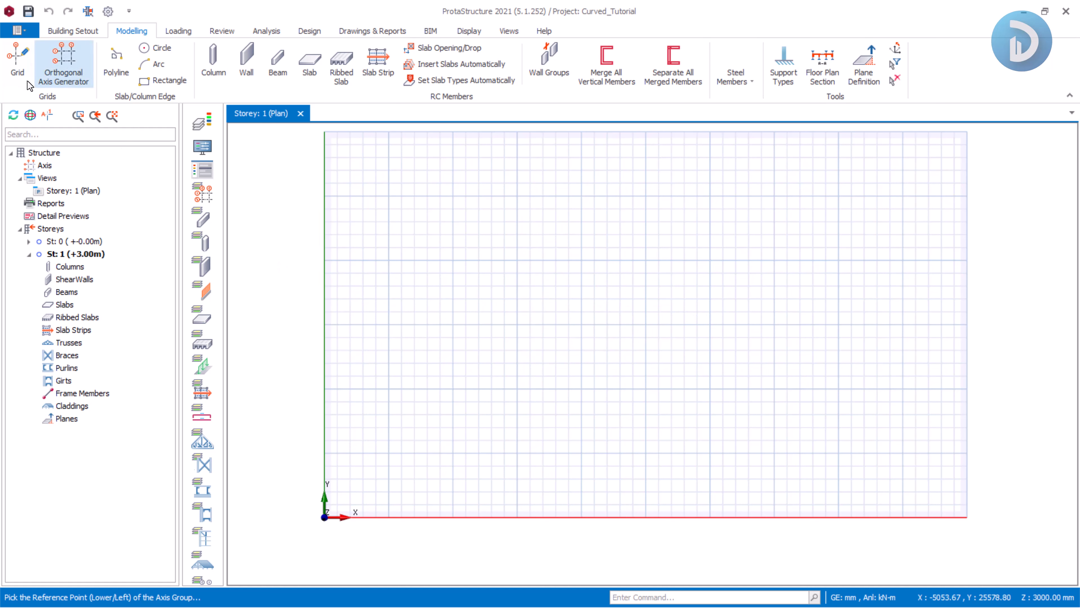
pyautogui.click(602, 312)
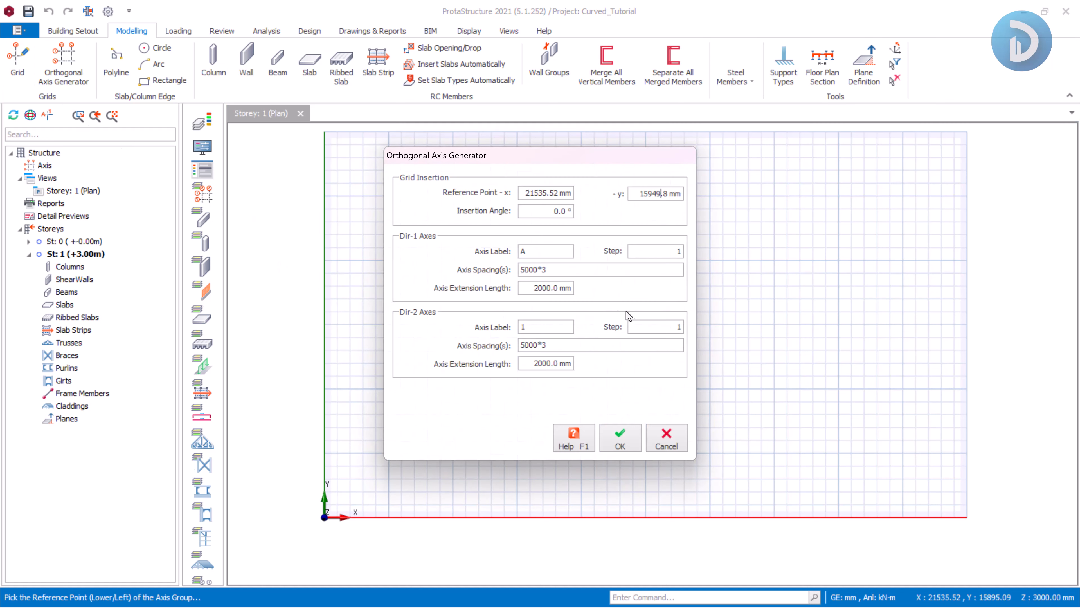
pyautogui.click(621, 440)
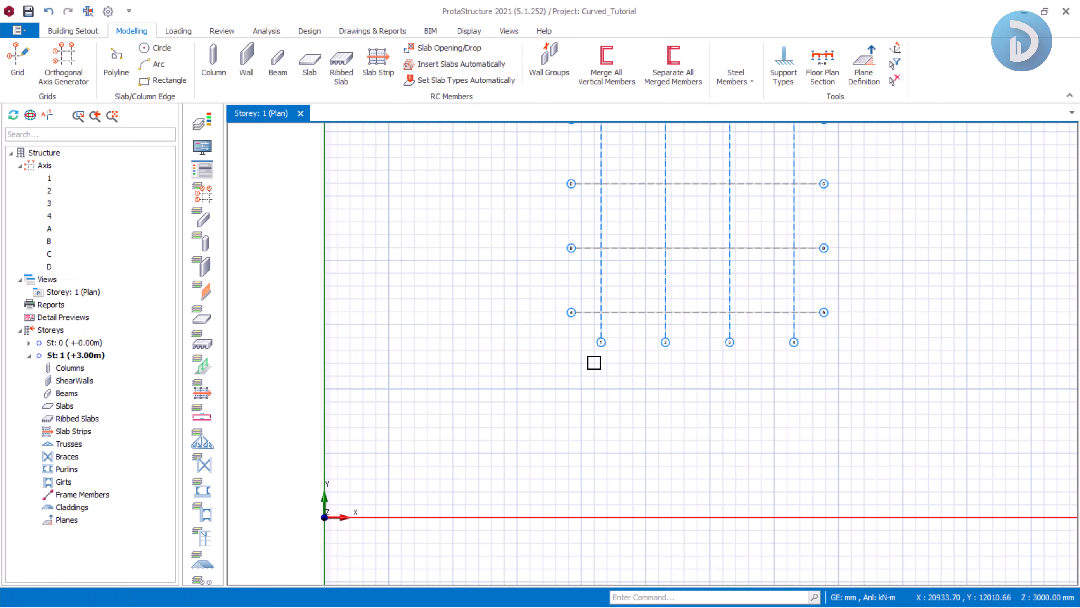
# Insert 500 x 250 mm RC columns at every grid intersection of the storey 1 plan.
pyautogui.scroll(-3, 594, 362)
pyautogui.scroll(3, 651, 341)
pyautogui.moveTo(623, 272); pyautogui.dragTo(565, 338, button='middle')
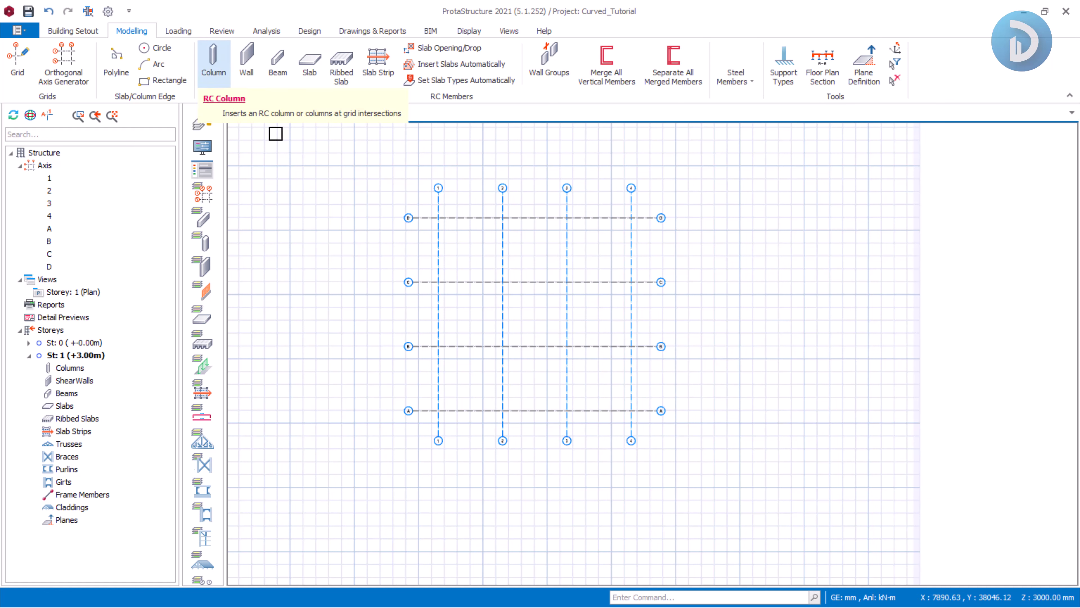
pyautogui.click(210, 61)
pyautogui.click(422, 206)
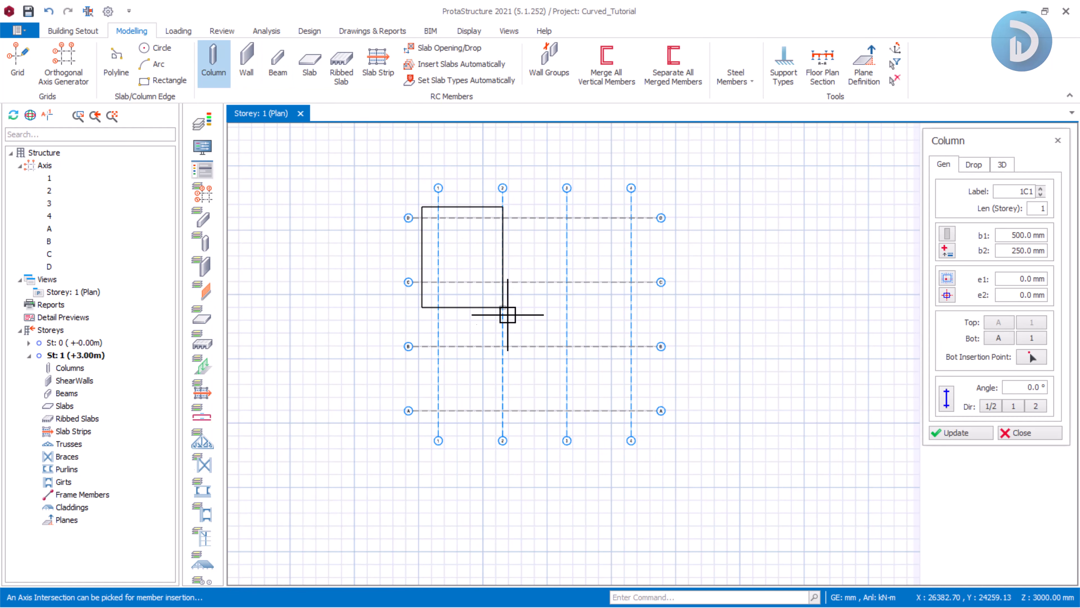
pyautogui.click(637, 418)
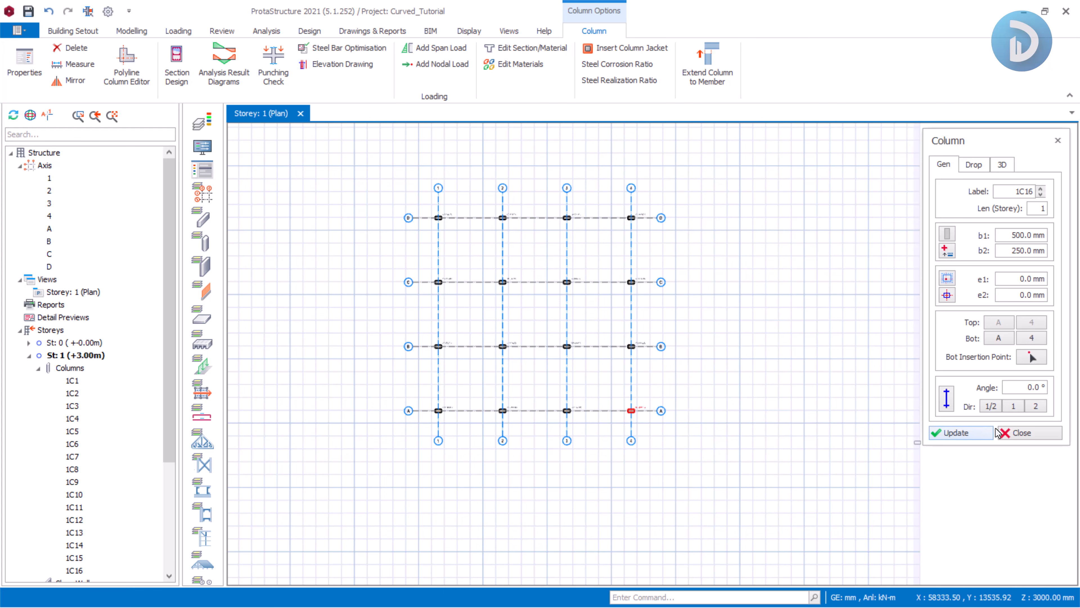
pyautogui.click(1014, 437)
# Insert a straight beam along axis D between the columns at axes 1 and 2.
pyautogui.scroll(6, 468, 217)
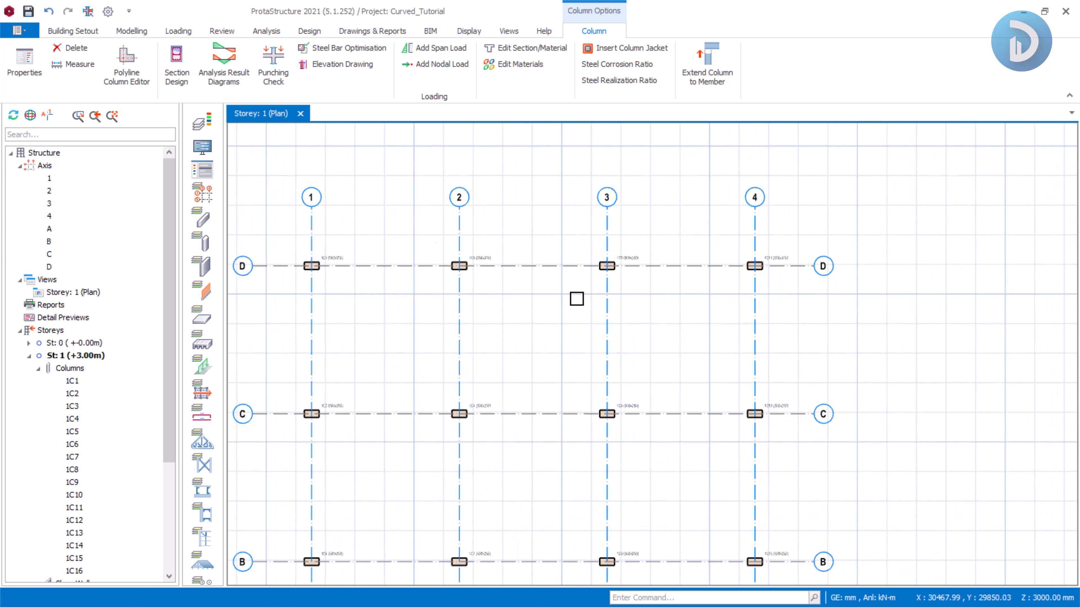
pyautogui.moveTo(638, 306)
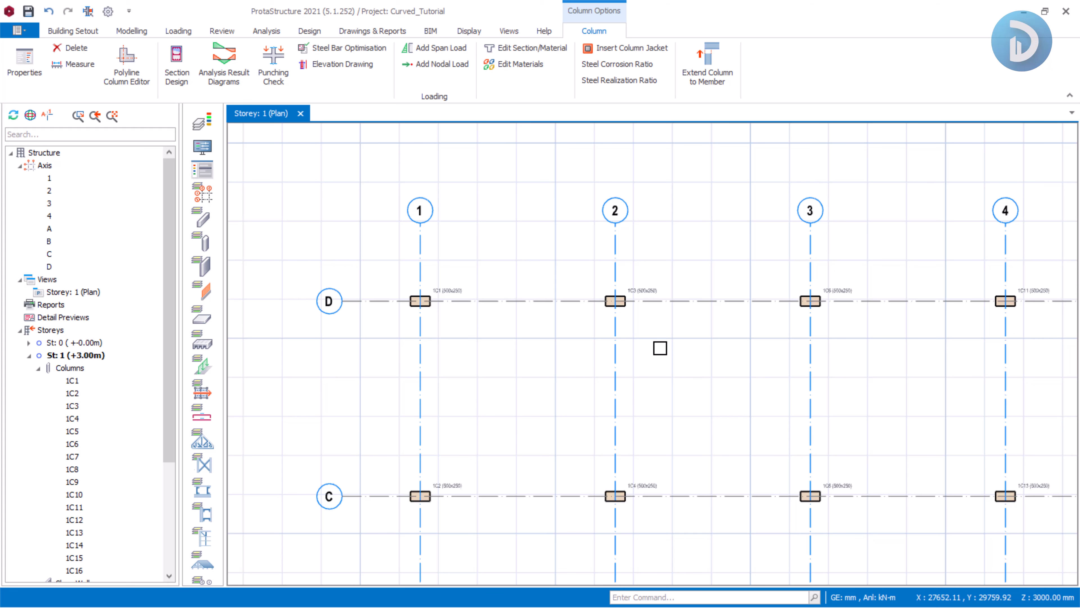
pyautogui.click(130, 31)
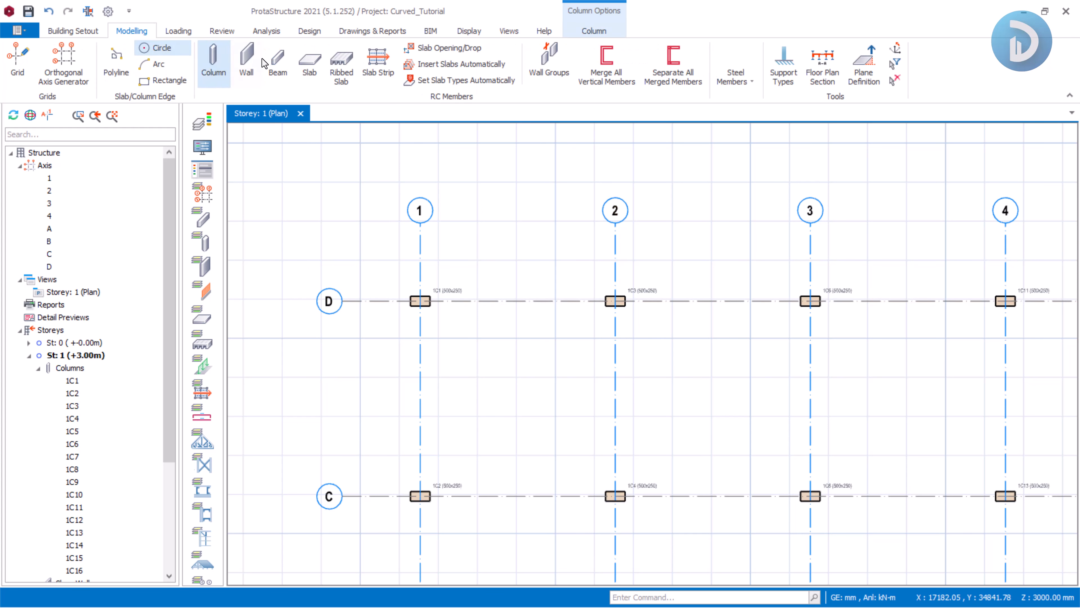
pyautogui.click(277, 64)
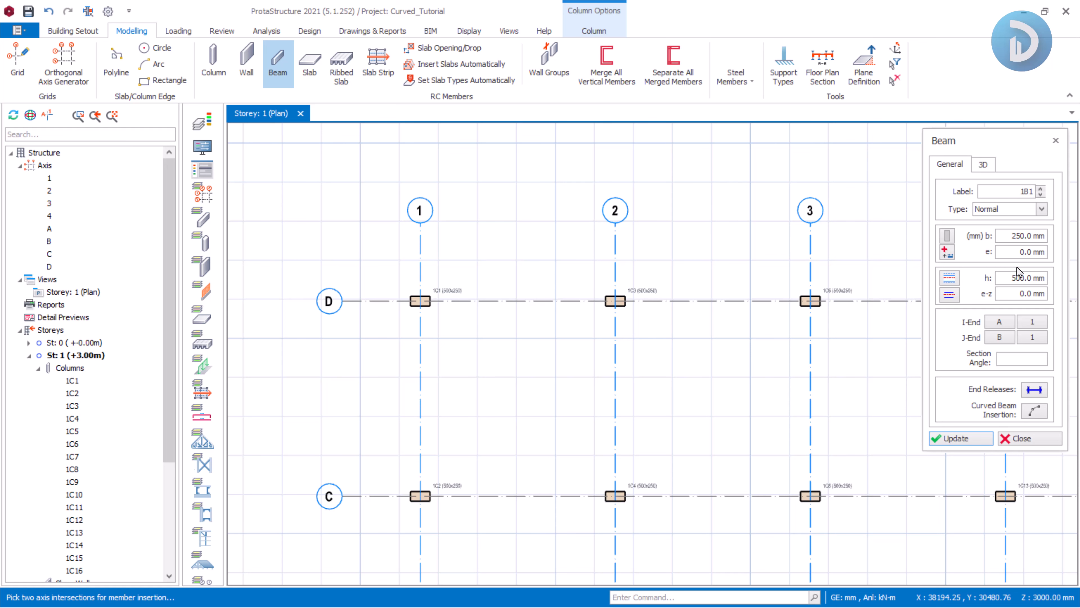
pyautogui.scroll(3, 421, 302)
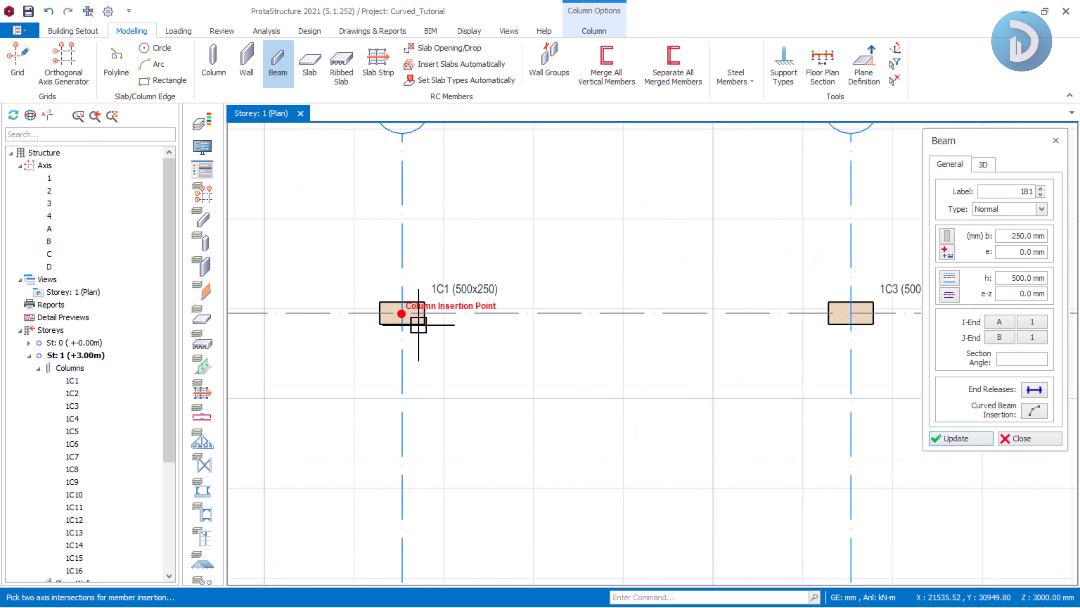
pyautogui.click(402, 313)
pyautogui.scroll(-3, 401, 313)
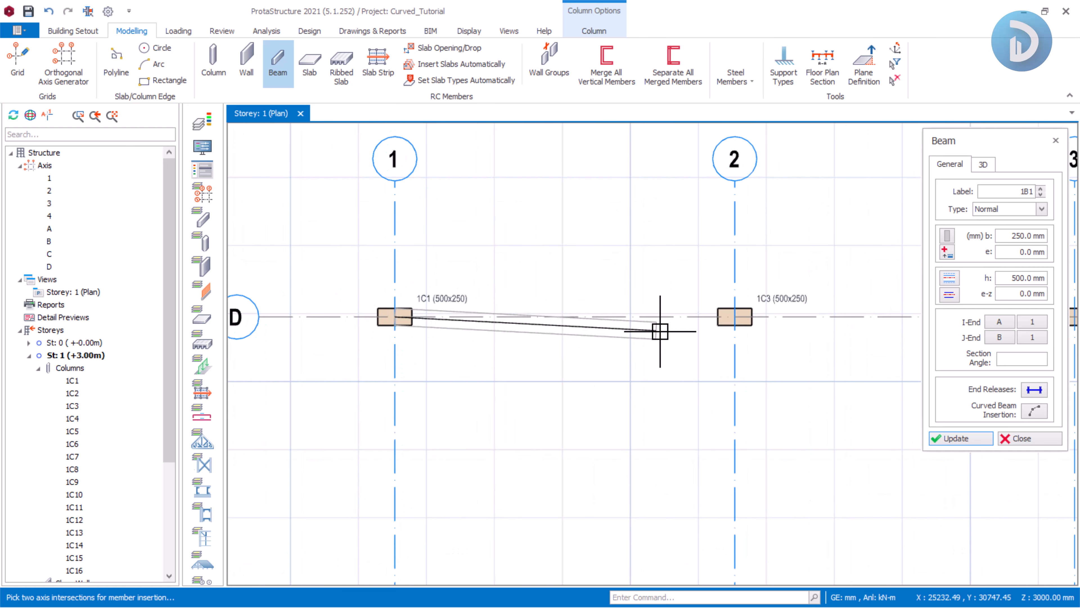
pyautogui.click(735, 316)
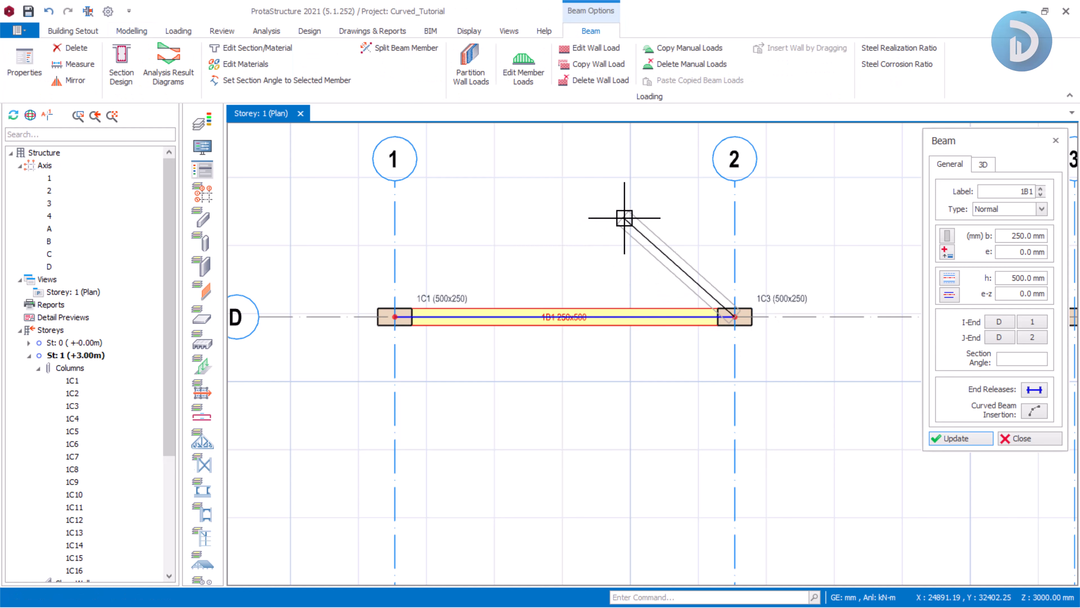
pyautogui.press('Escape')
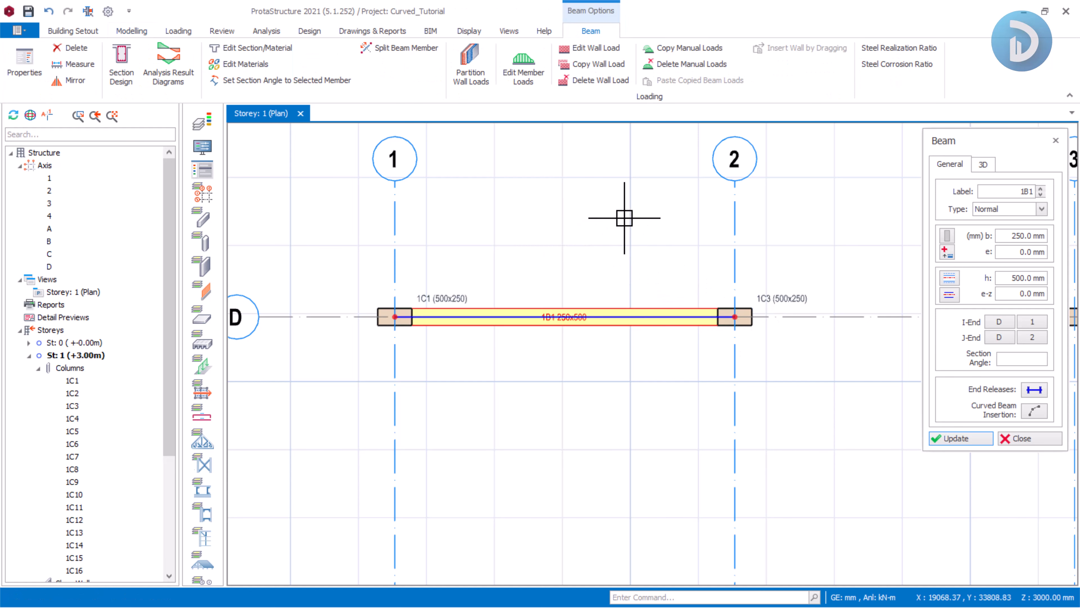
# Insert beams along the remaining edges of the bay bounded by axes 1, 2, C and D.
pyautogui.scroll(-3, 632, 242)
pyautogui.scroll(2, 557, 292)
pyautogui.moveTo(469, 216); pyautogui.dragTo(631, 295)
pyautogui.moveTo(668, 202); pyautogui.dragTo(823, 256)
pyautogui.moveTo(463, 164); pyautogui.dragTo(697, 236)
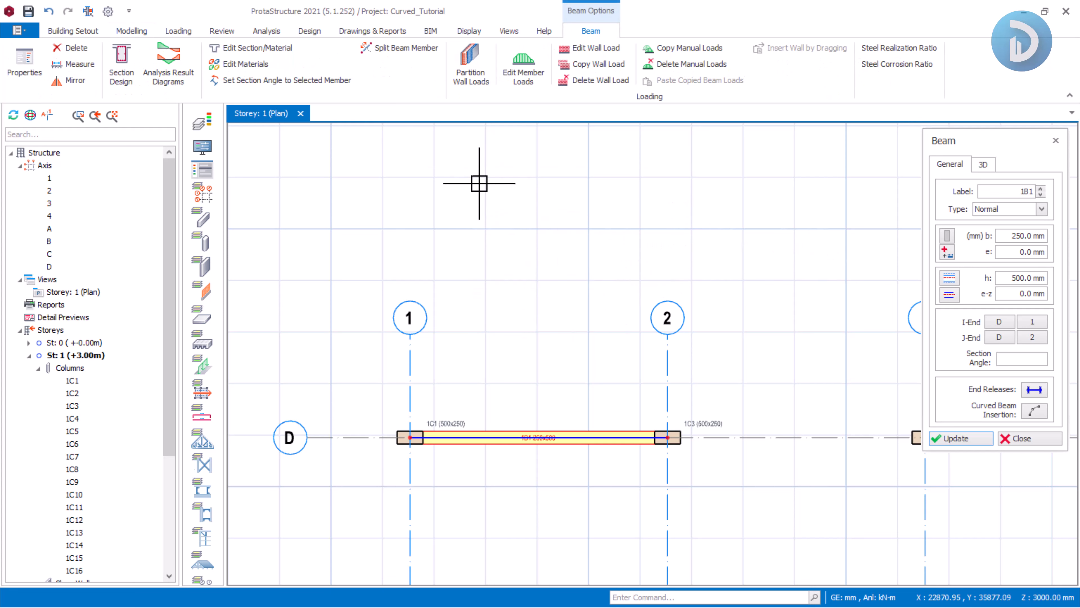
pyautogui.moveTo(480, 183); pyautogui.dragTo(646, 253)
pyautogui.scroll(-2, 549, 184)
pyautogui.moveTo(592, 375); pyautogui.dragTo(555, 232, button='middle')
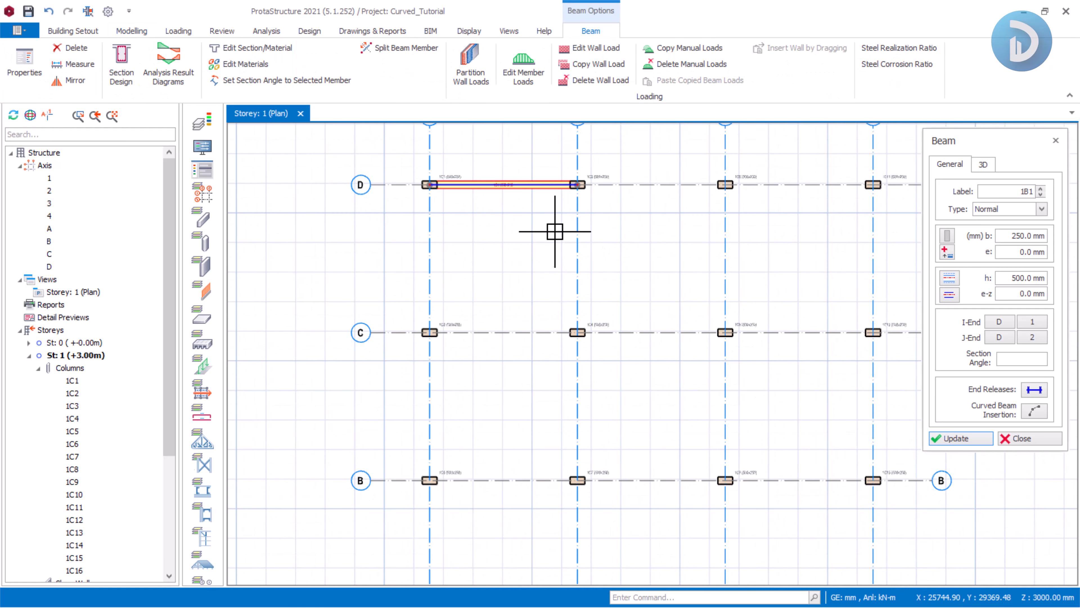
pyautogui.moveTo(403, 167); pyautogui.dragTo(614, 356)
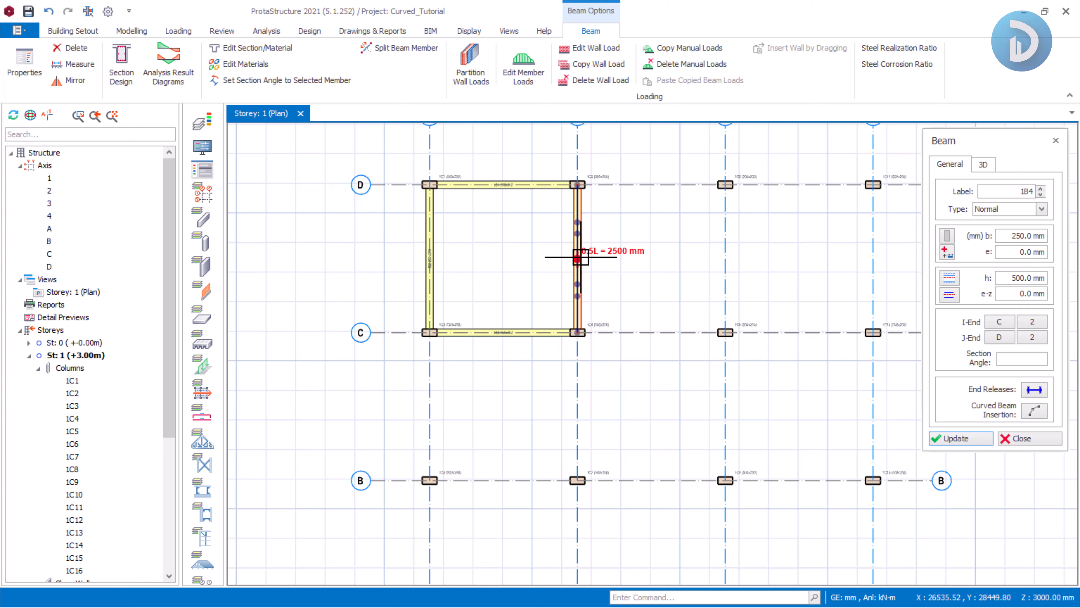
pyautogui.moveTo(615, 343); pyautogui.dragTo(556, 395, button='middle')
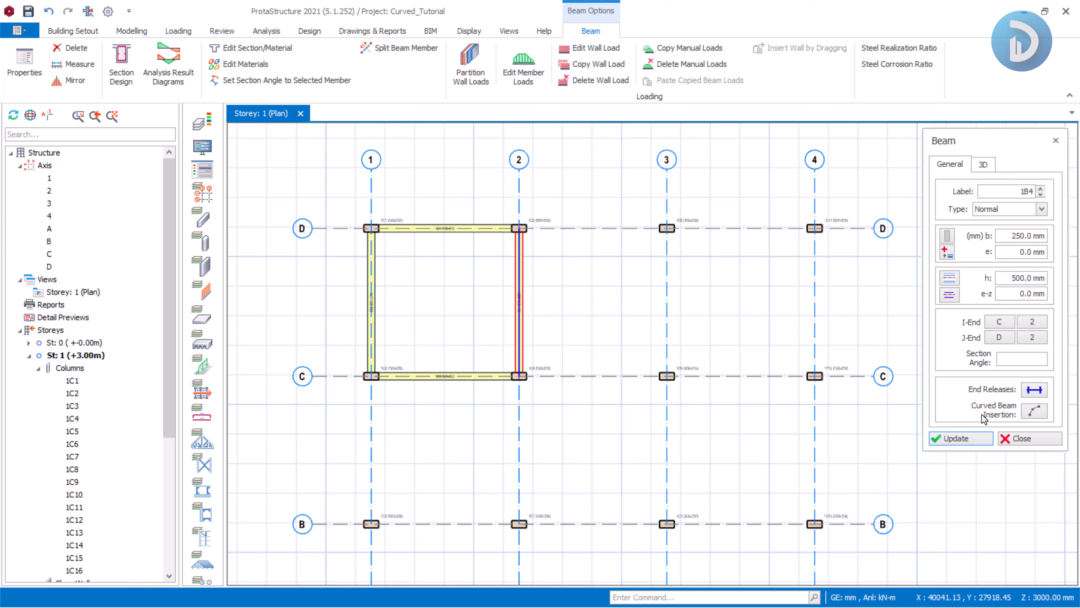
# Draw a curved beam bulging outward along axis D from the column at axis 2 to the column at axis 3, entering its rise.
pyautogui.click(1036, 412)
pyautogui.scroll(5, 519, 169)
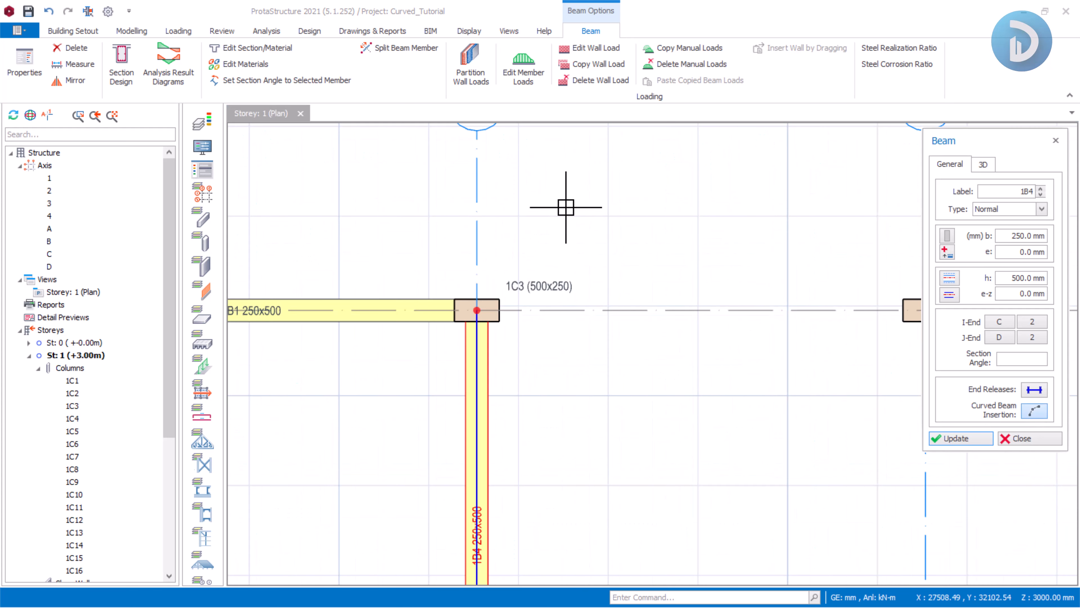
pyautogui.click(477, 308)
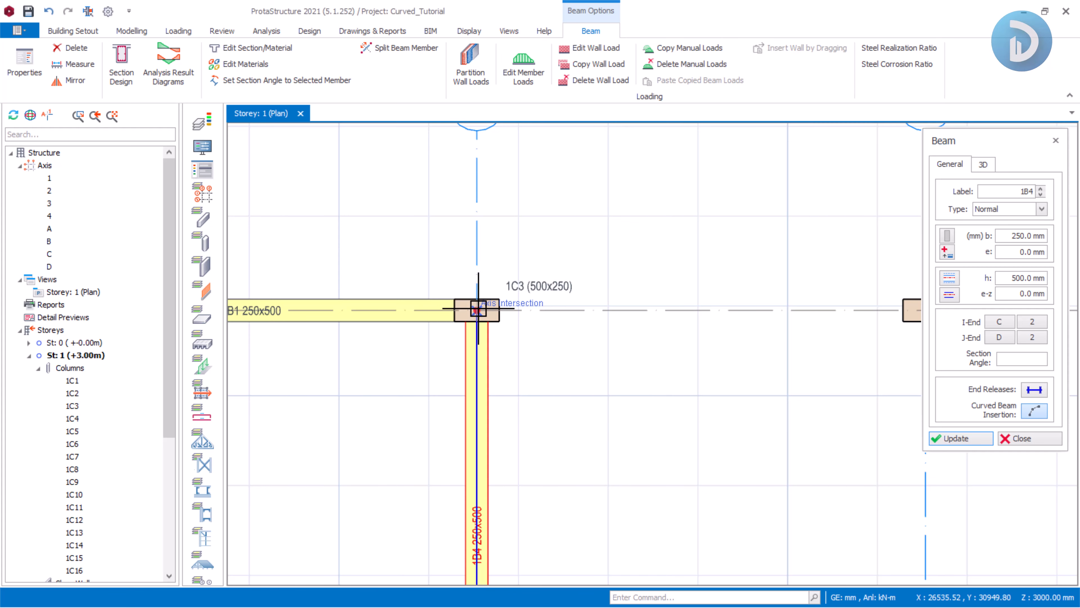
pyautogui.scroll(-4, 434, 281)
pyautogui.scroll(6, 619, 231)
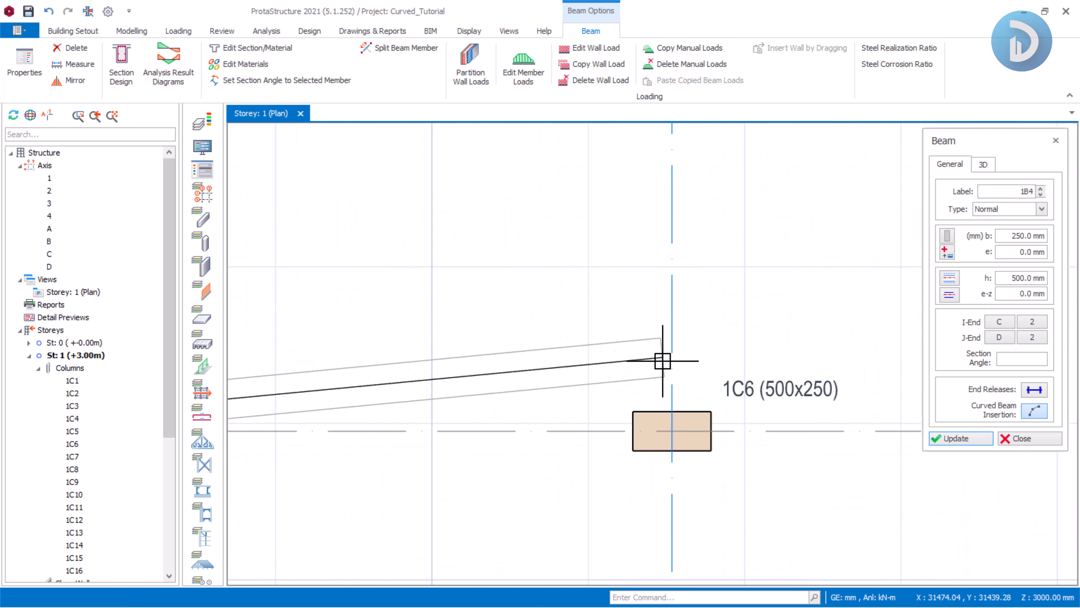
pyautogui.click(672, 430)
pyautogui.scroll(-2, 672, 431)
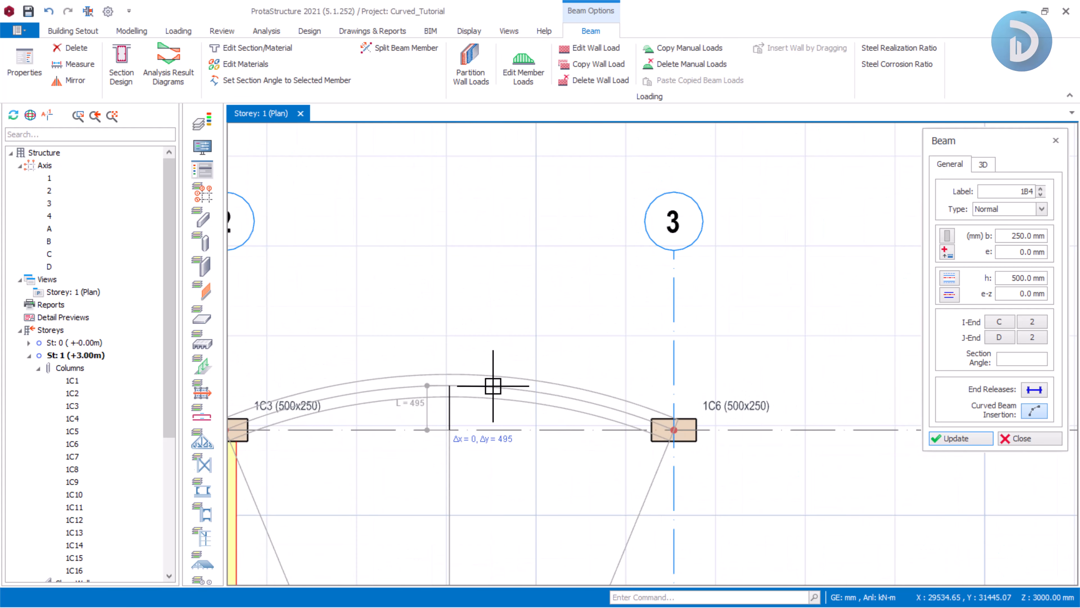
pyautogui.moveTo(493, 385); pyautogui.dragTo(626, 319, button='middle')
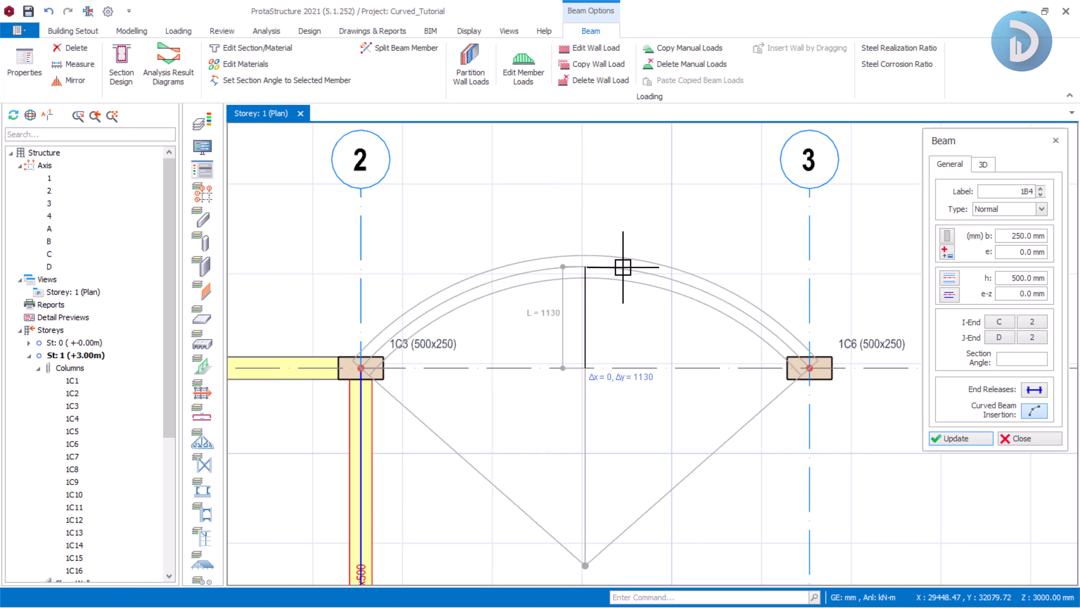
pyautogui.press('Tab')
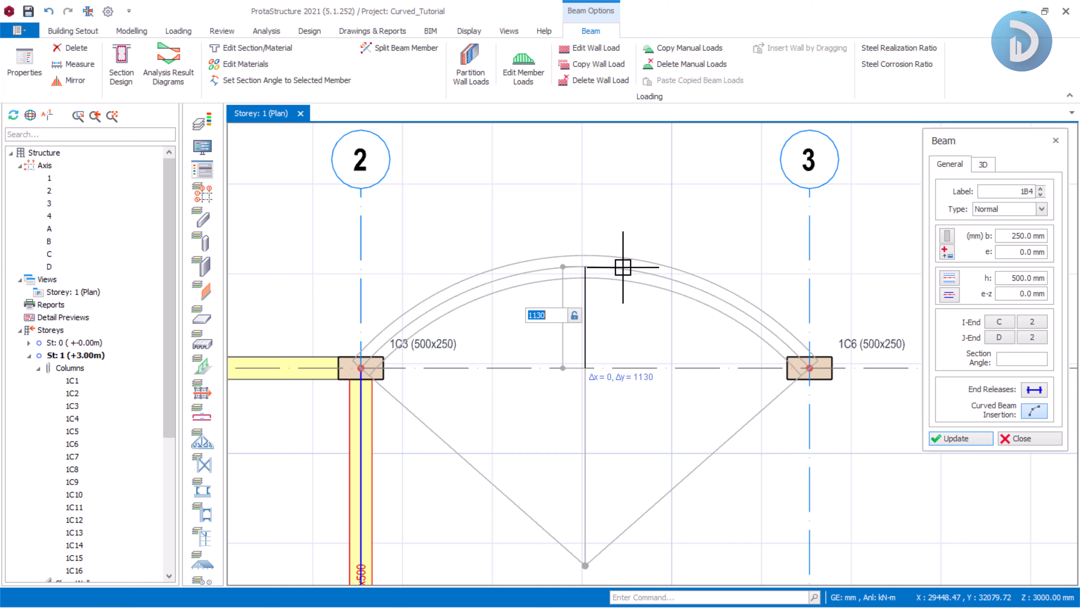
pyautogui.write('1200')
pyautogui.press('Return')
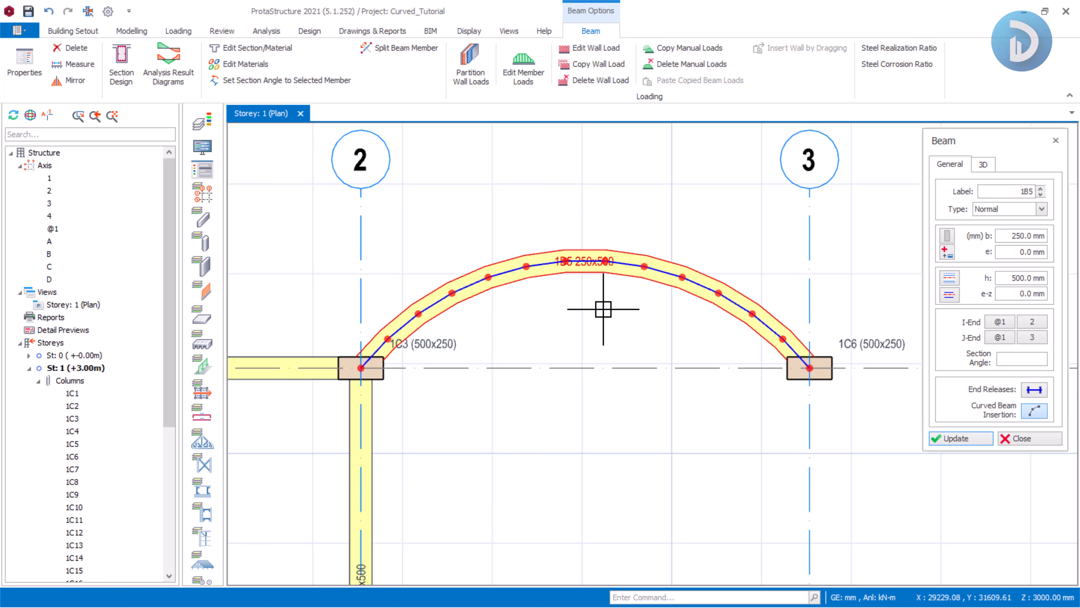
pyautogui.scroll(-3, 595, 307)
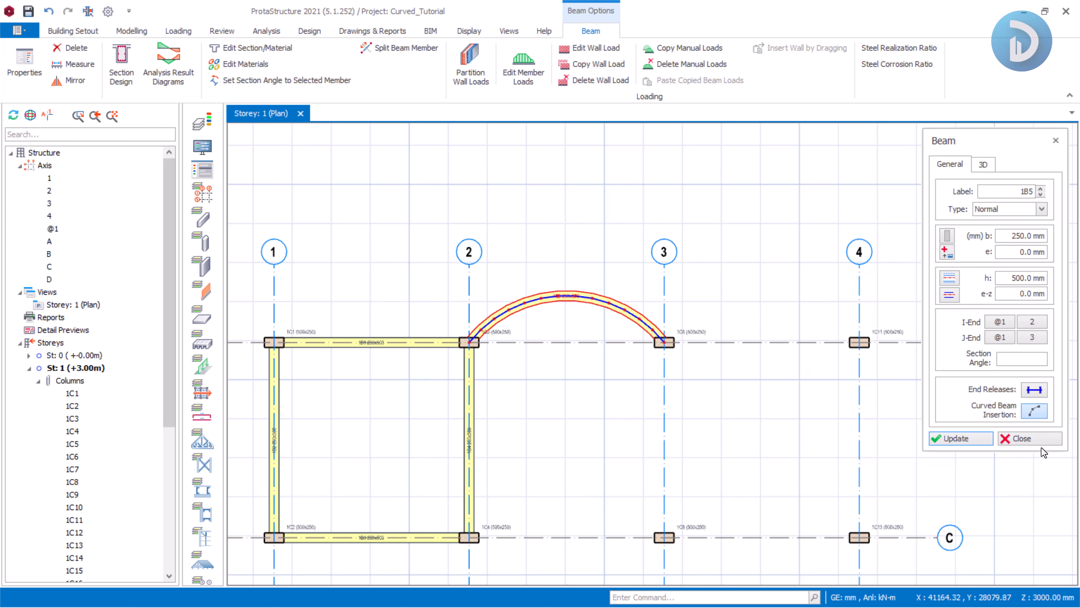
pyautogui.click(1018, 439)
# Draw a curved axis E along axis D from the column at axis 3 to the column at axis 4, bulging outward.
pyautogui.scroll(2, 799, 403)
pyautogui.moveTo(798, 403); pyautogui.dragTo(739, 415, button='middle')
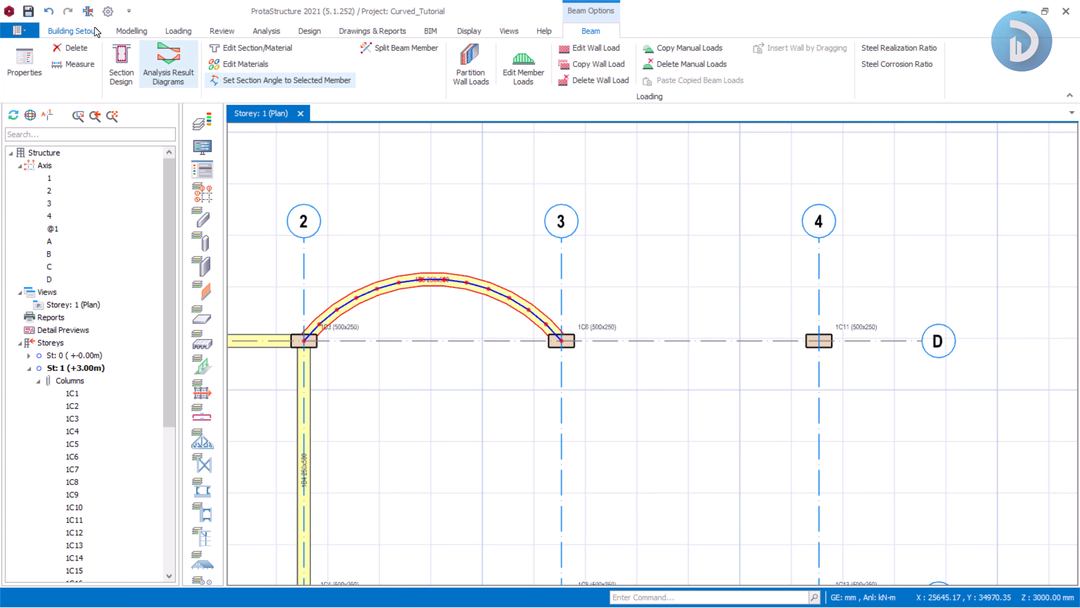
pyautogui.click(140, 32)
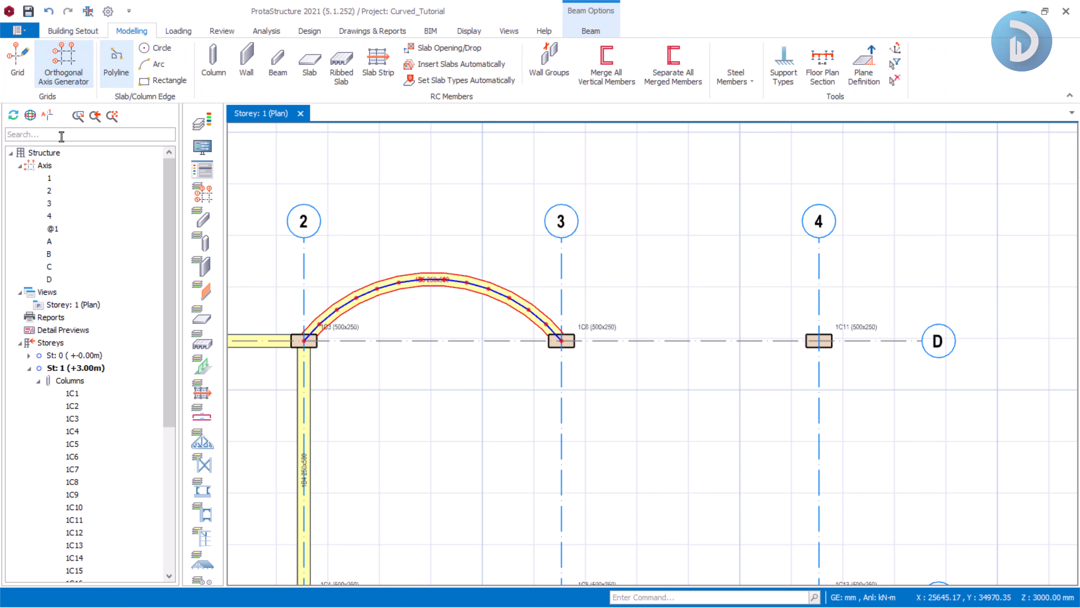
pyautogui.click(17, 64)
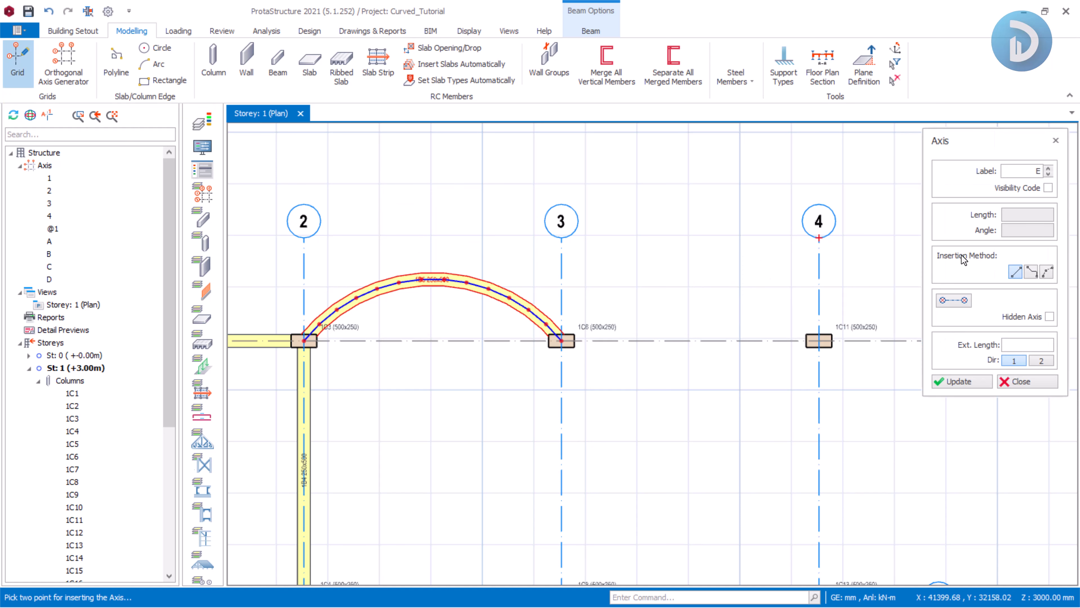
pyautogui.click(1046, 272)
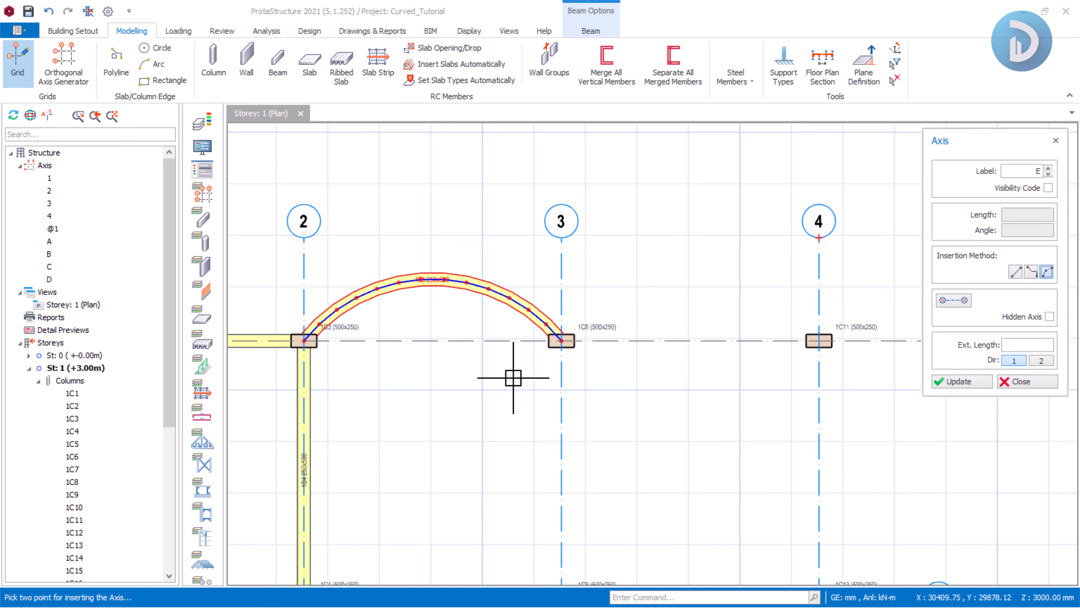
pyautogui.scroll(5, 551, 347)
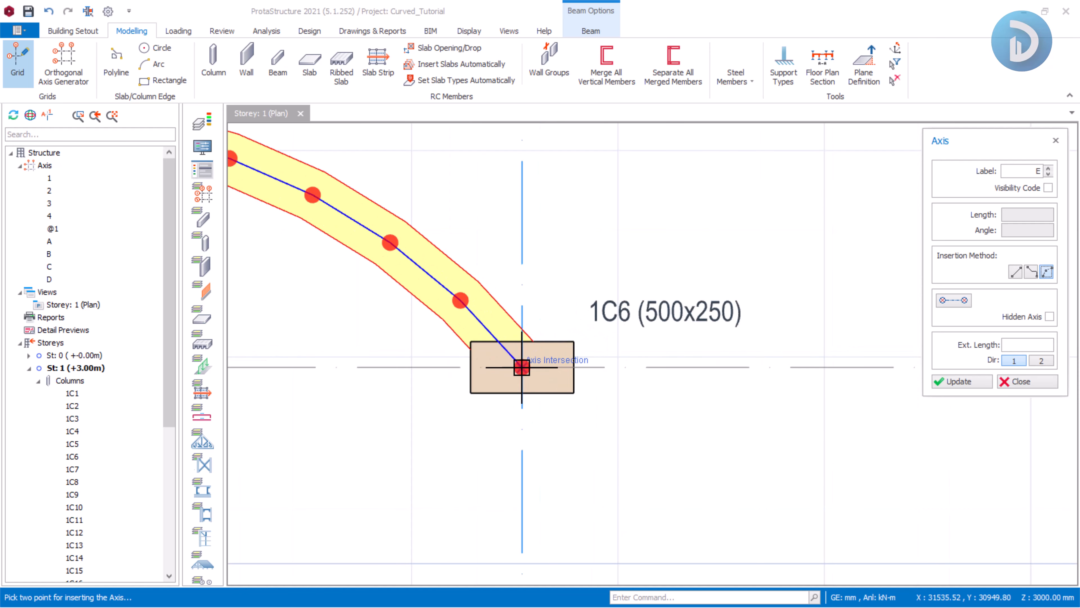
pyautogui.scroll(-5, 423, 361)
pyautogui.click(424, 361)
pyautogui.scroll(3, 818, 353)
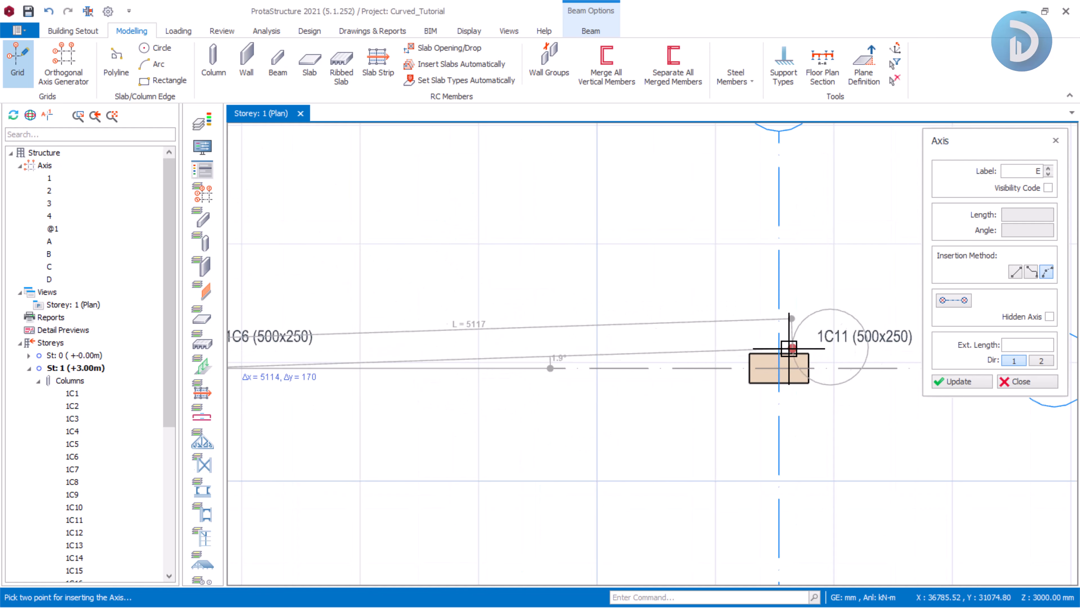
pyautogui.click(779, 367)
pyautogui.scroll(-4, 819, 333)
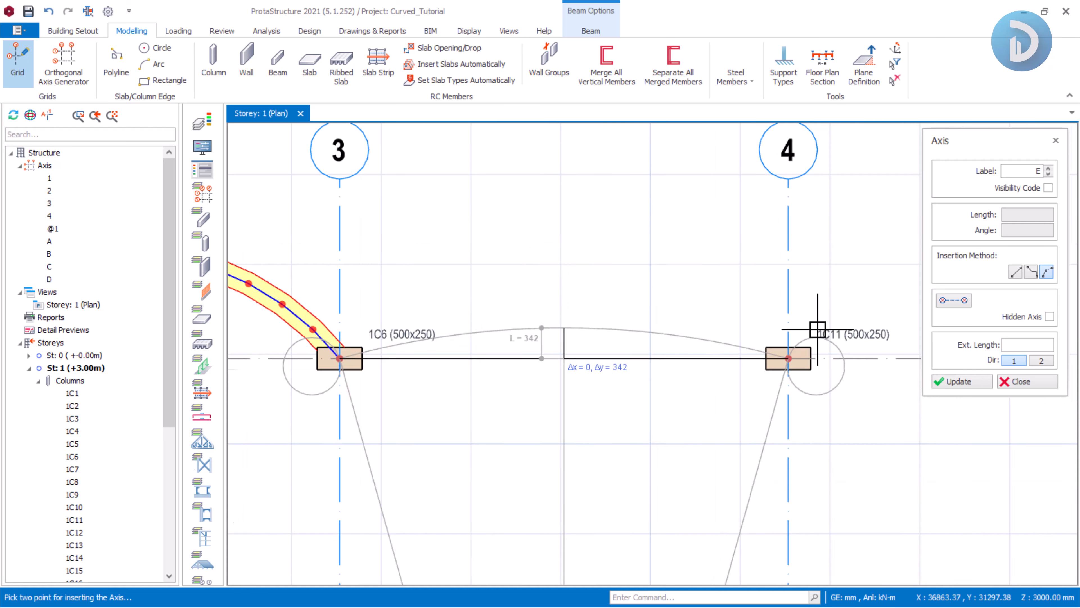
pyautogui.scroll(4, 592, 313)
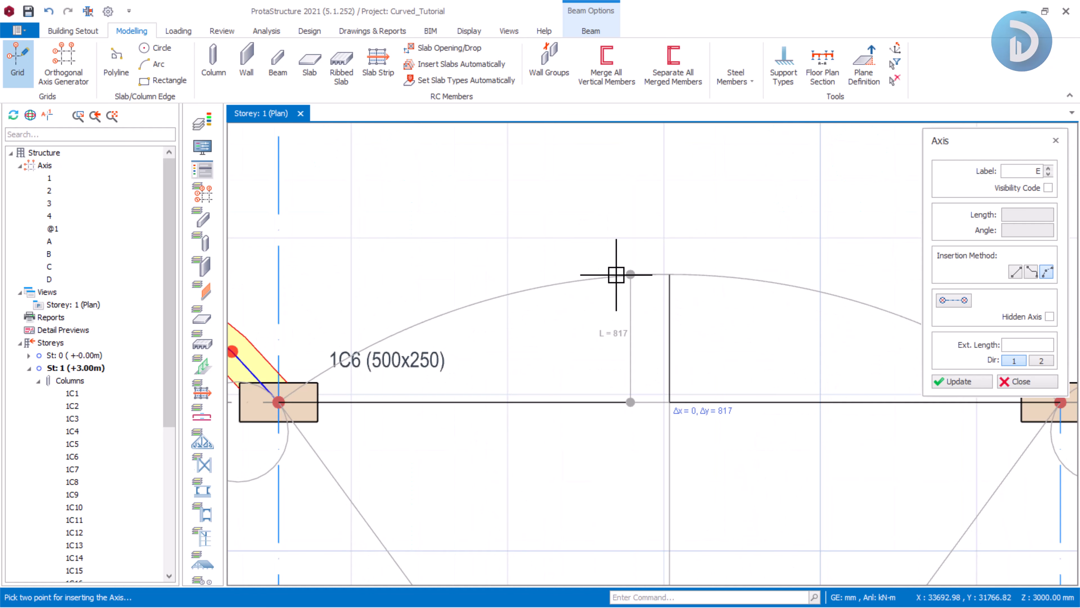
pyautogui.click(616, 275)
pyautogui.scroll(-4, 604, 256)
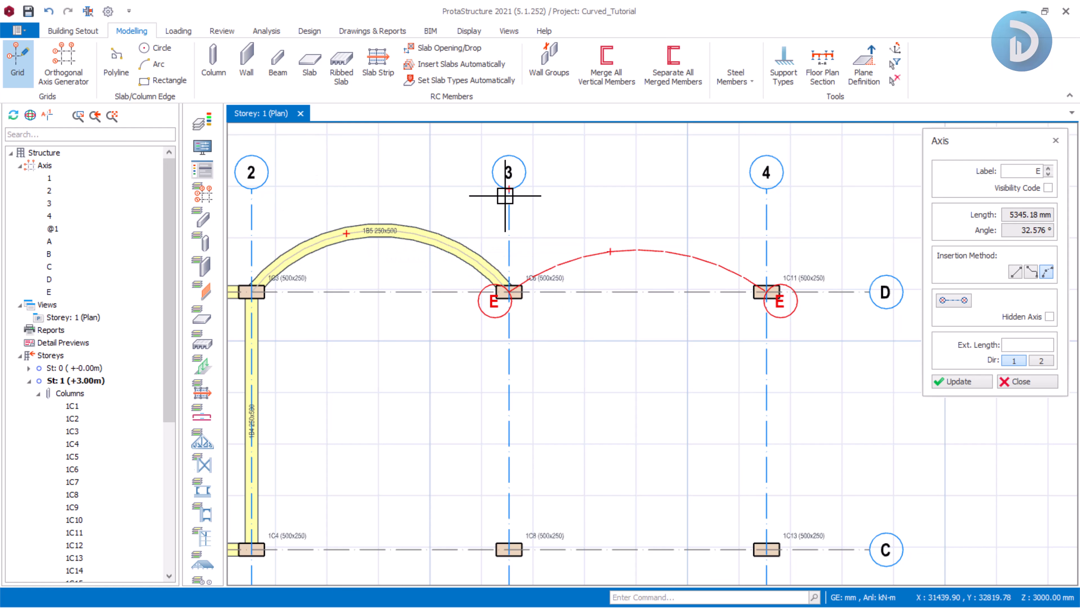
pyautogui.click(1042, 380)
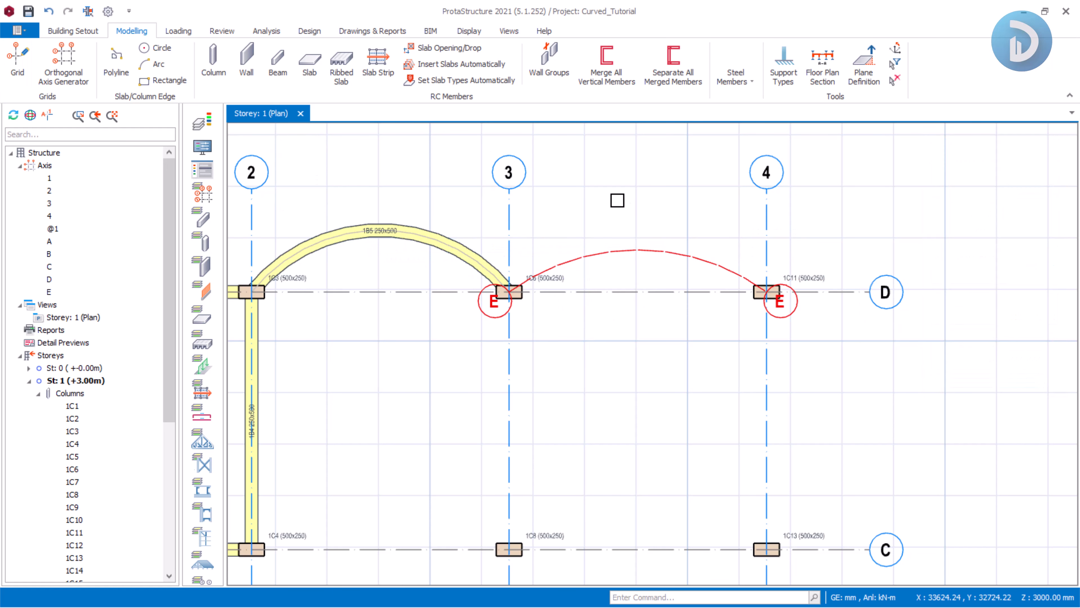
# Insert a curved beam along curved axis E between the columns at axes 3 and 4.
pyautogui.scroll(-3, 614, 205)
pyautogui.moveTo(535, 205); pyautogui.dragTo(521, 207, button='middle')
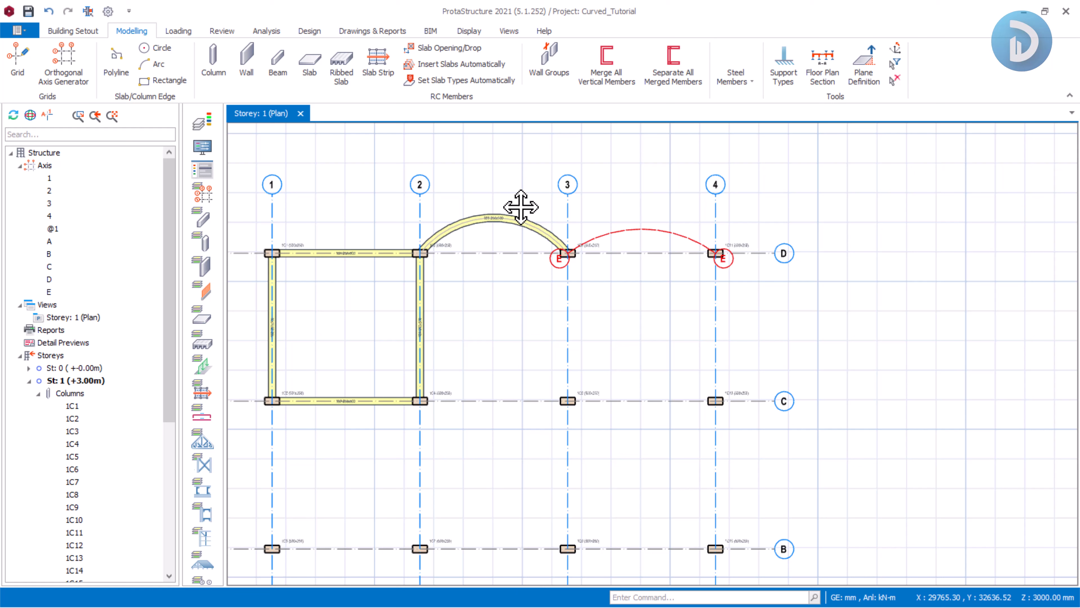
pyautogui.click(278, 64)
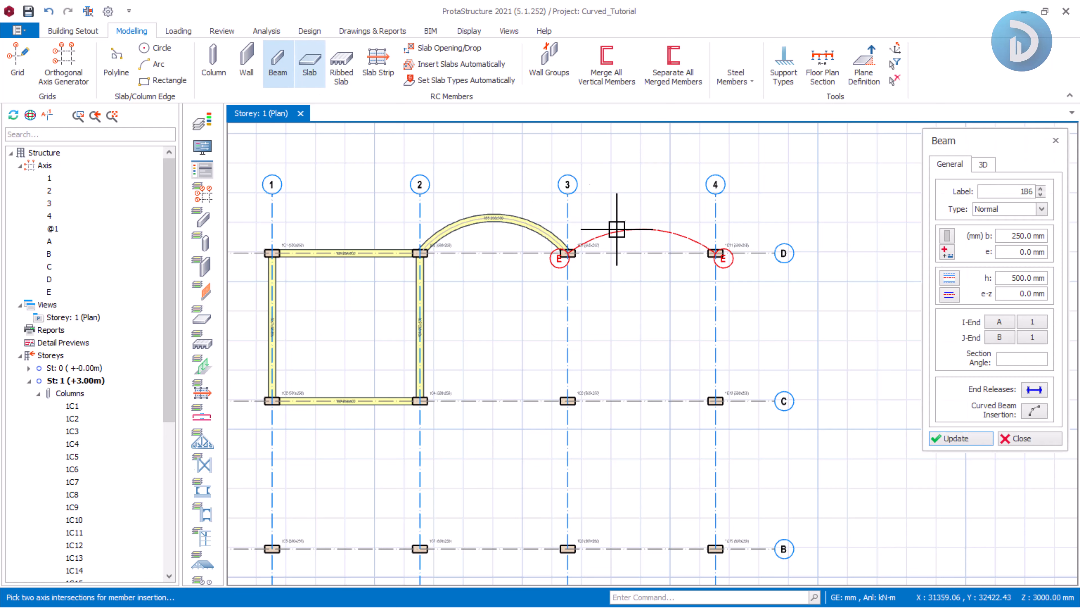
pyautogui.click(1034, 412)
pyautogui.scroll(3, 625, 166)
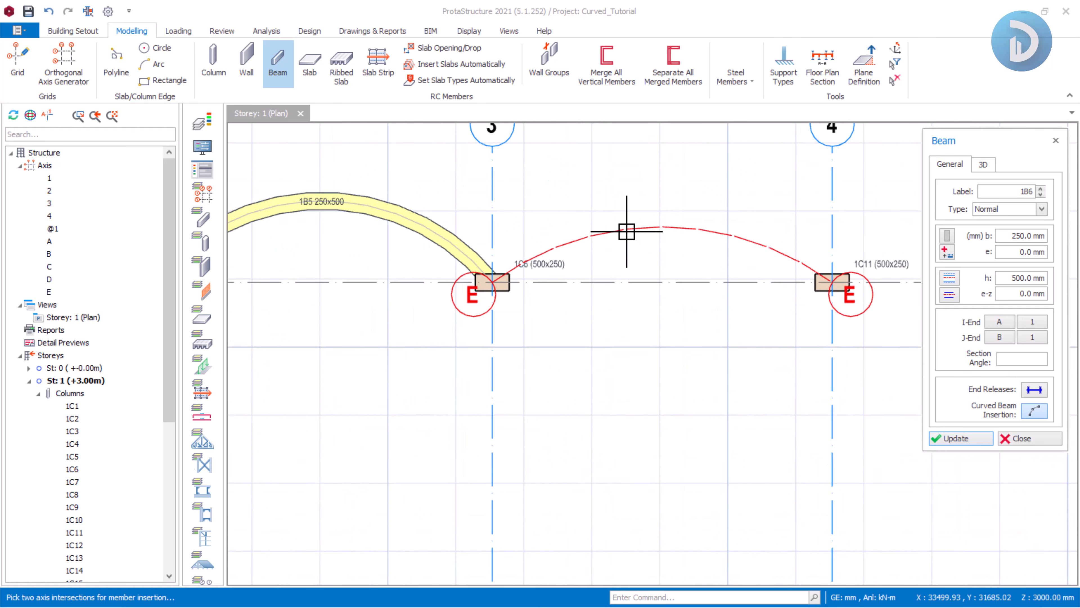
pyautogui.scroll(3, 468, 268)
pyautogui.click(476, 344)
pyautogui.scroll(-5, 476, 344)
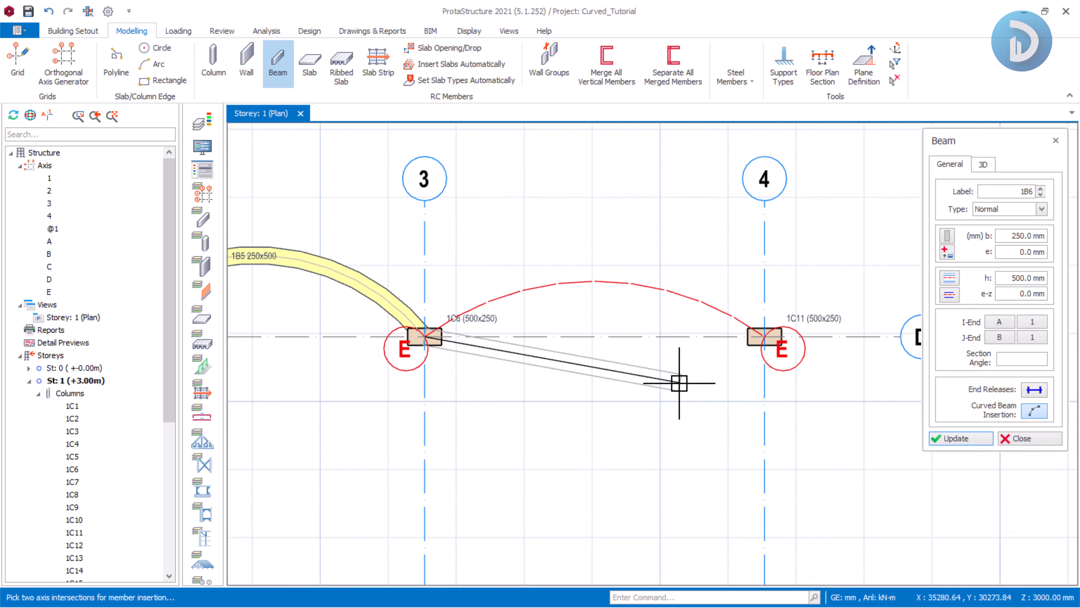
pyautogui.scroll(4, 687, 330)
pyautogui.click(588, 310)
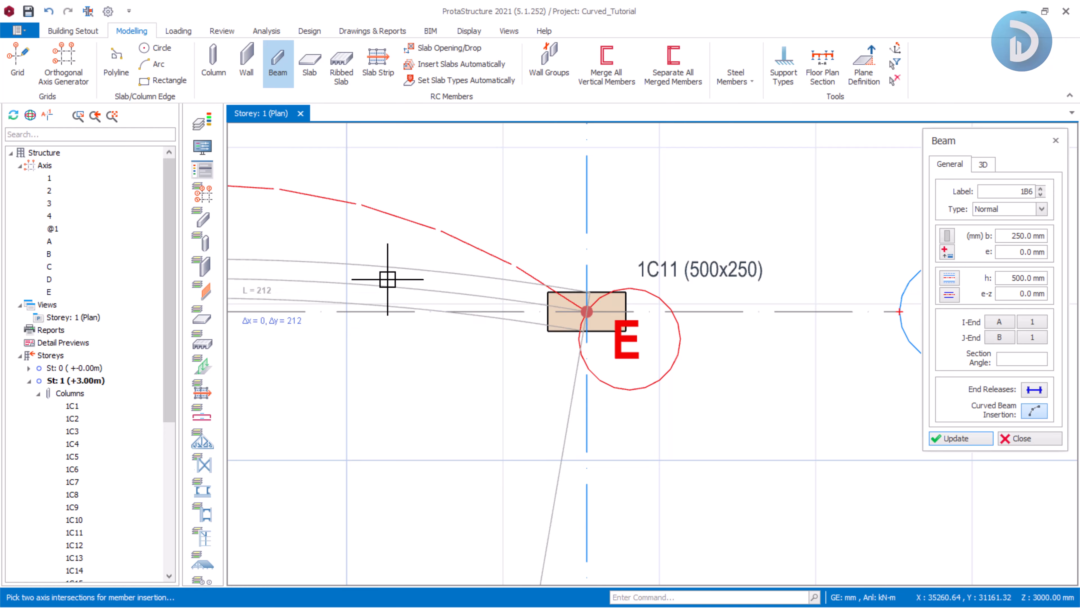
pyautogui.moveTo(293, 263); pyautogui.dragTo(640, 305, button='middle')
pyautogui.click(544, 225)
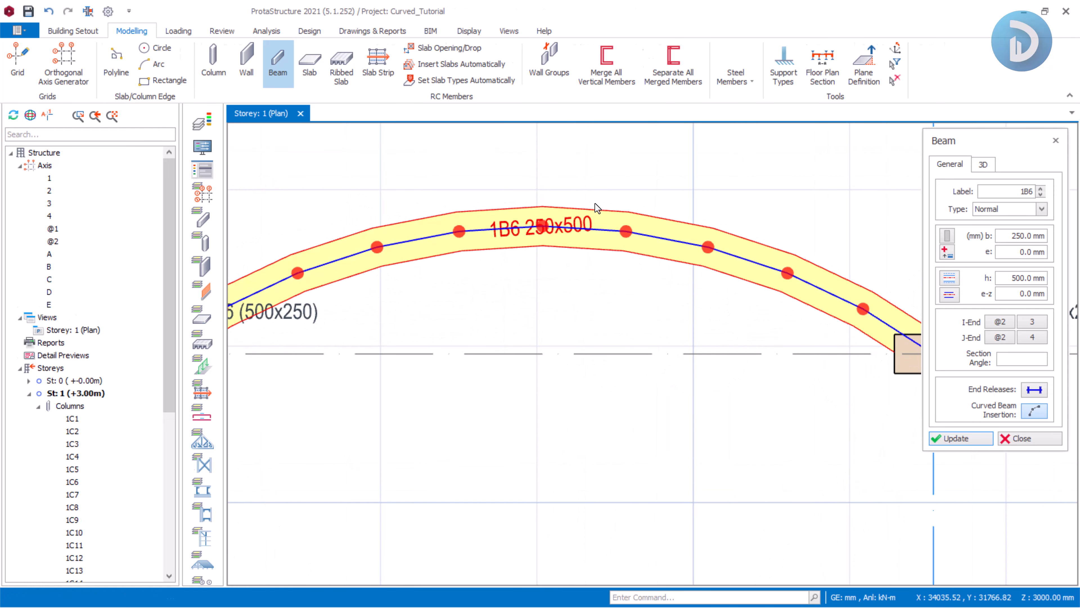
pyautogui.scroll(-2, 527, 228)
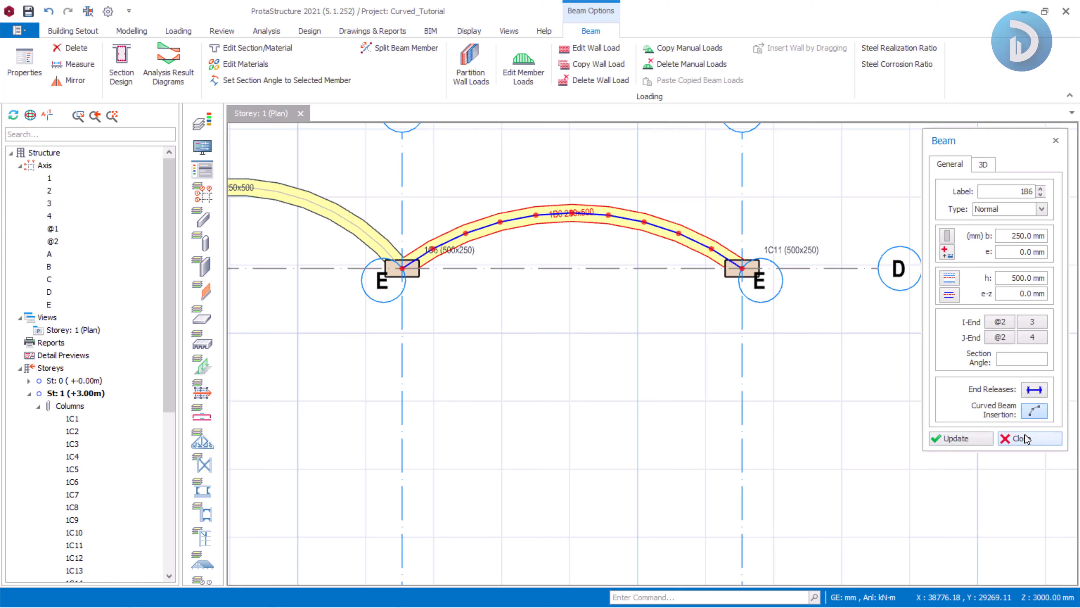
pyautogui.click(1021, 438)
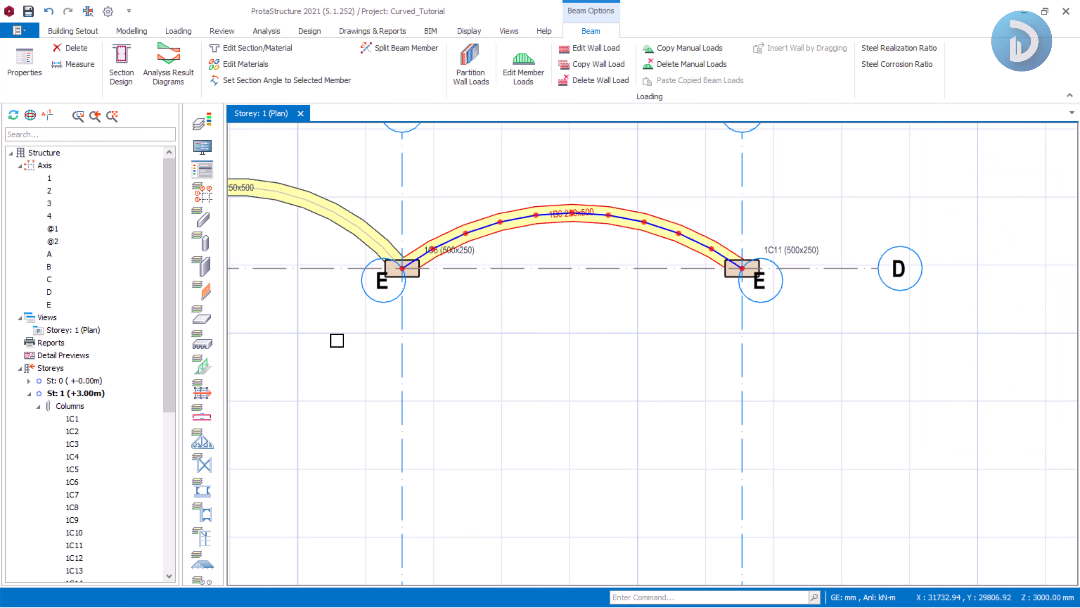
# Open storey 1 in a 3D view and orbit around the frame to inspect the beams and columns.
pyautogui.click(63, 331)
pyautogui.rightClick(63, 331)
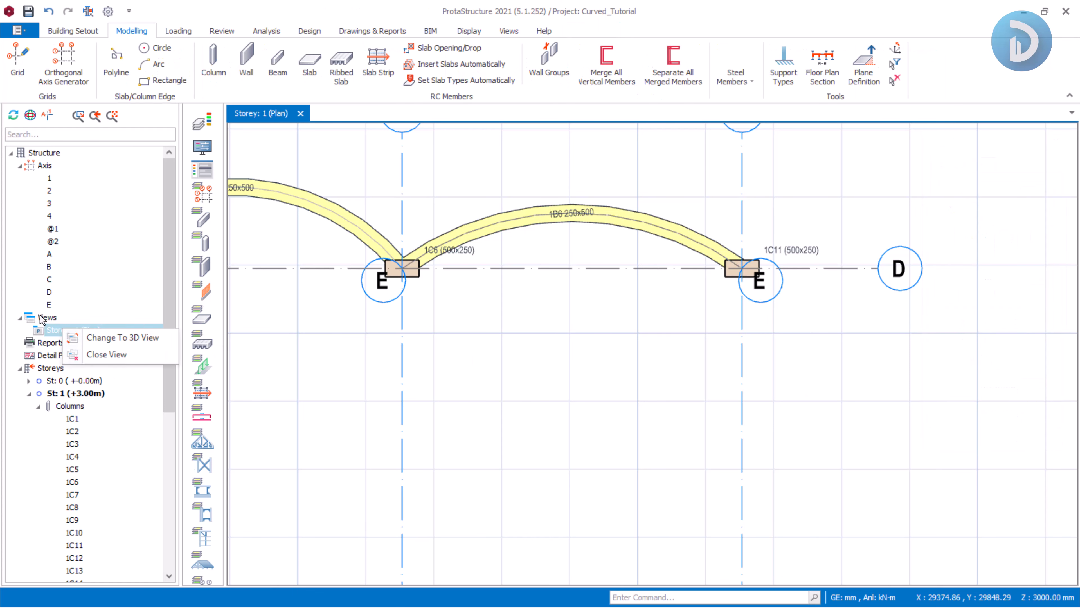
pyautogui.click(43, 318)
pyautogui.rightClick(40, 315)
pyautogui.click(75, 339)
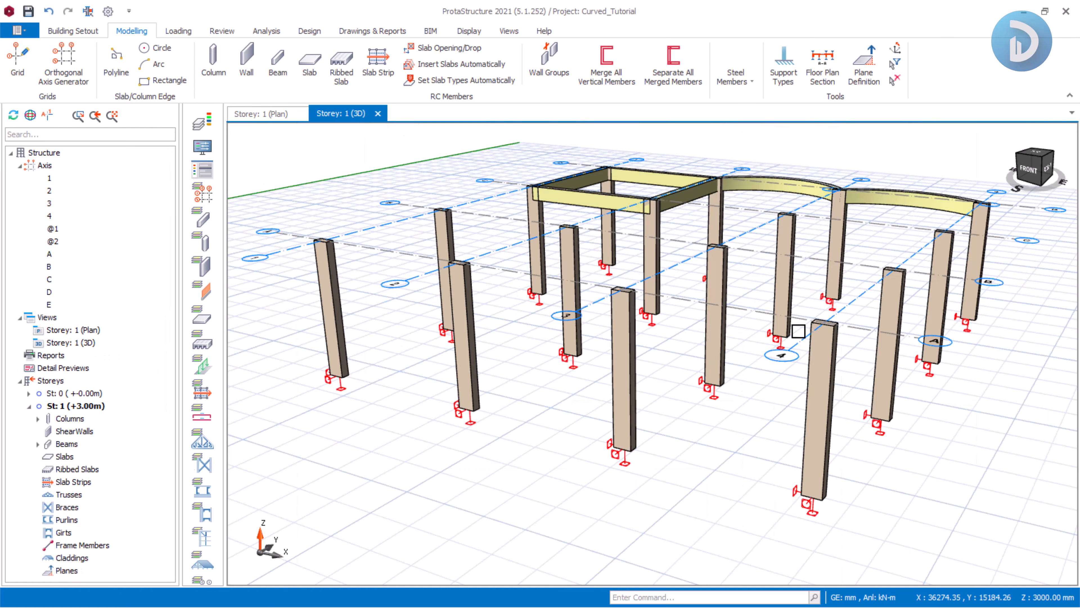
pyautogui.moveTo(798, 331)
pyautogui.mouseDown(button='middle')
pyautogui.moveTo(832, 321)
pyautogui.moveTo(822, 367)
pyautogui.moveTo(689, 302)
pyautogui.moveTo(693, 351)
pyautogui.moveTo(767, 292)
pyautogui.moveTo(687, 285)
pyautogui.mouseUp(button='middle')
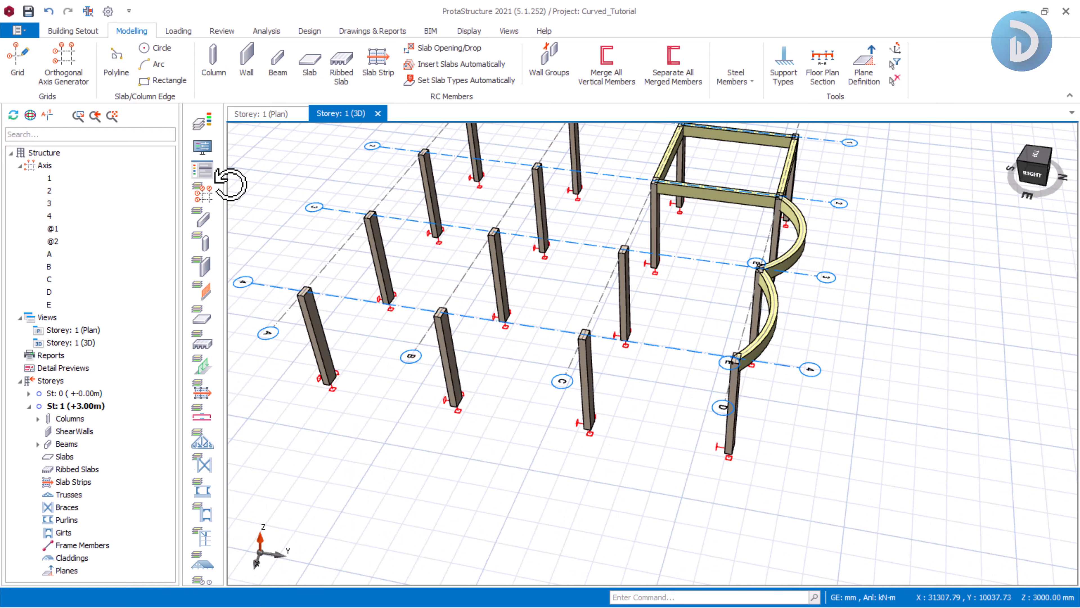
pyautogui.click(202, 192)
pyautogui.moveTo(531, 301); pyautogui.dragTo(735, 374, button='middle')
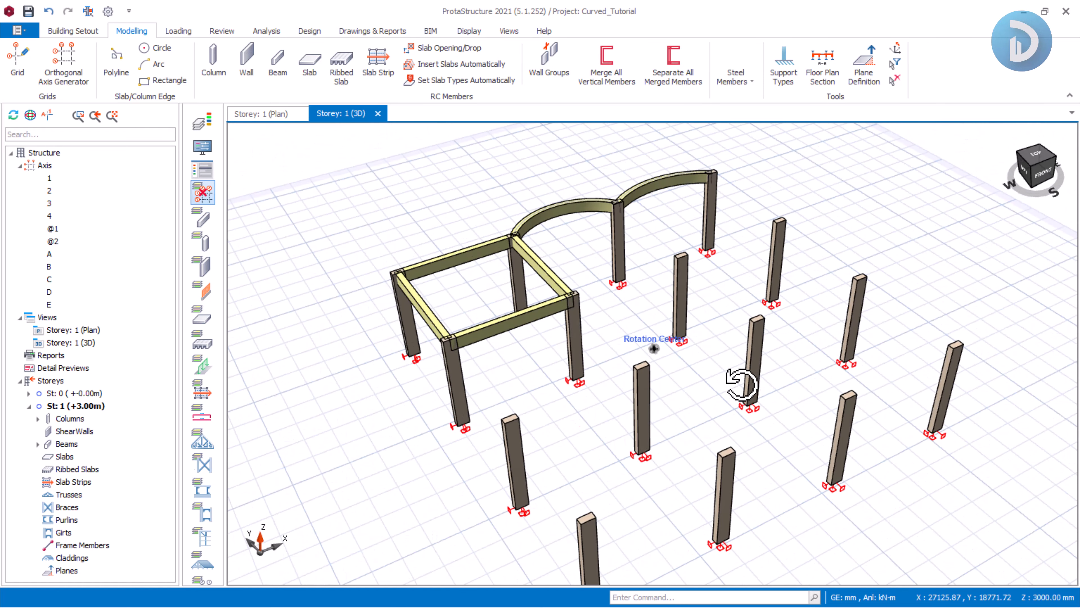
# Return to the storey 1 plan view and turn the axis display back on.
pyautogui.click(276, 115)
pyautogui.scroll(-4, 533, 212)
pyautogui.moveTo(513, 251); pyautogui.dragTo(621, 263, button='middle')
pyautogui.scroll(1, 522, 260)
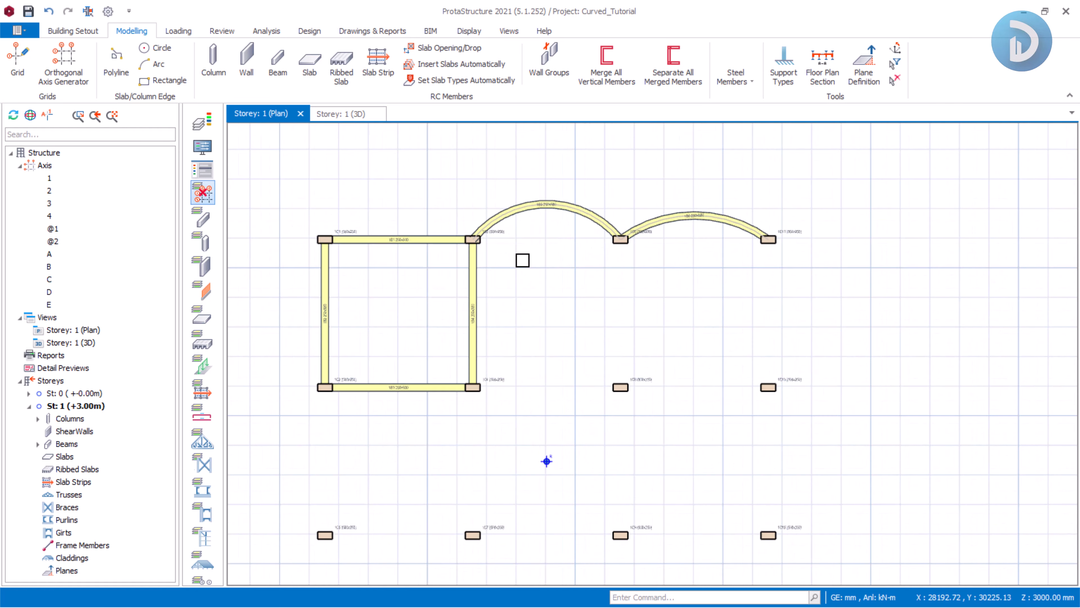
pyautogui.click(200, 201)
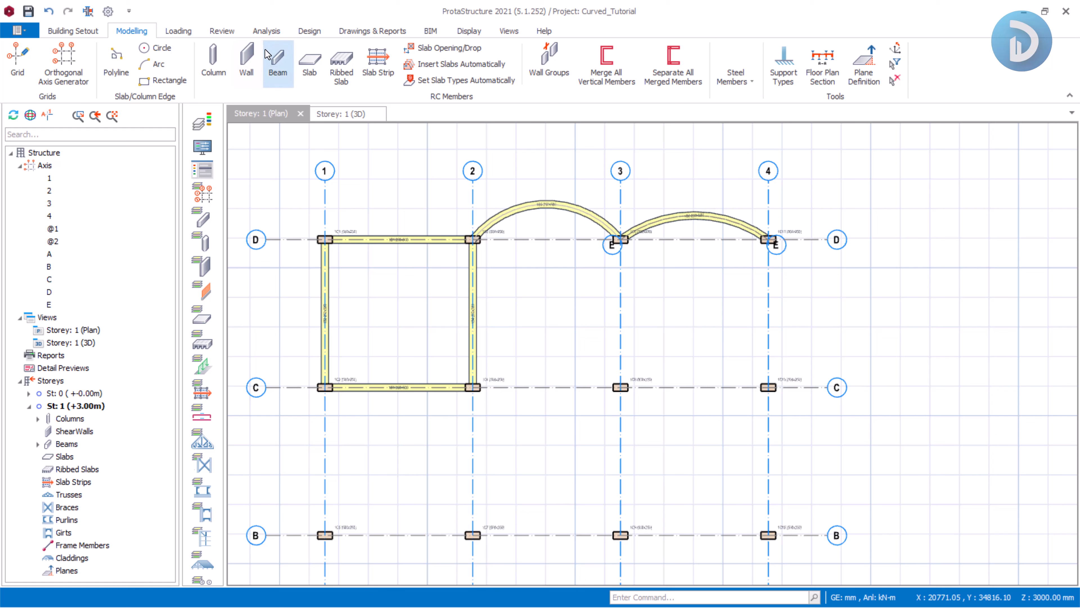
# Insert straight beams along axis 3 from axis D to C and along axis C from axis 2 to 3.
pyautogui.click(277, 64)
pyautogui.click(619, 241)
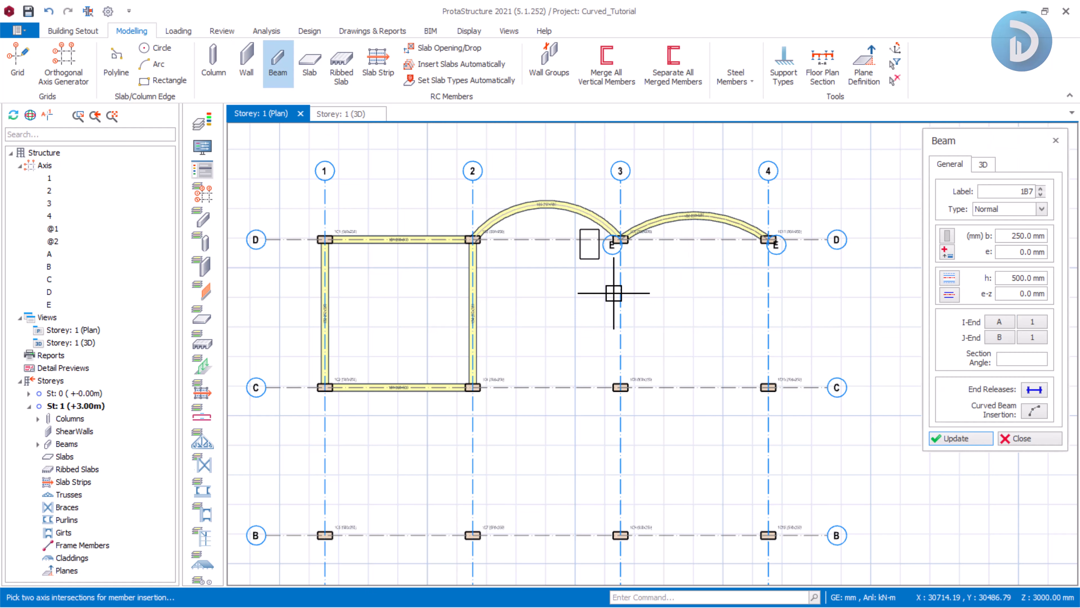
pyautogui.click(642, 415)
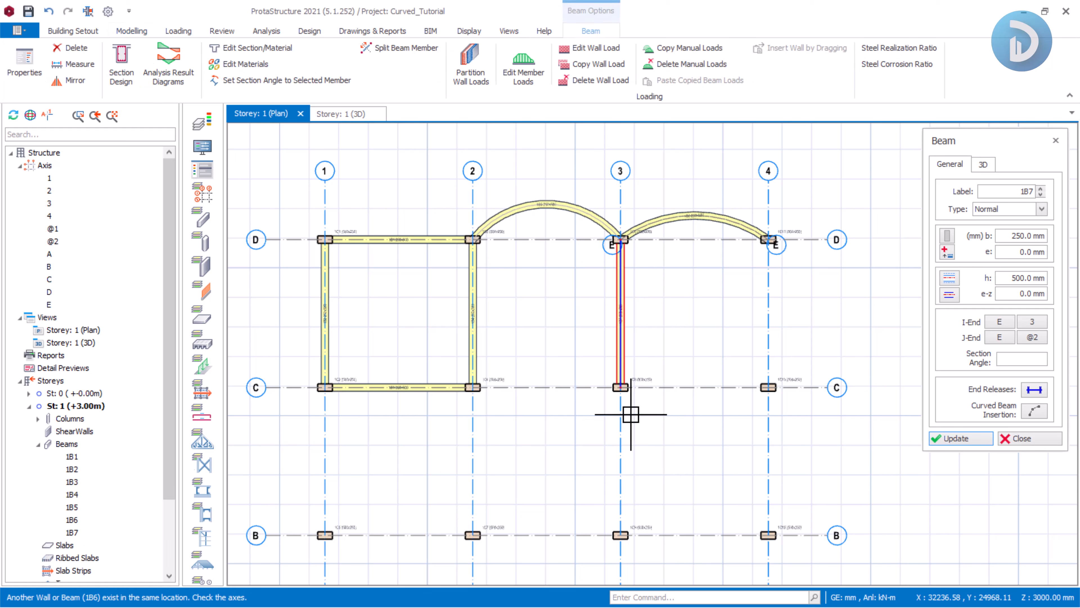
pyautogui.click(426, 362)
pyautogui.click(671, 415)
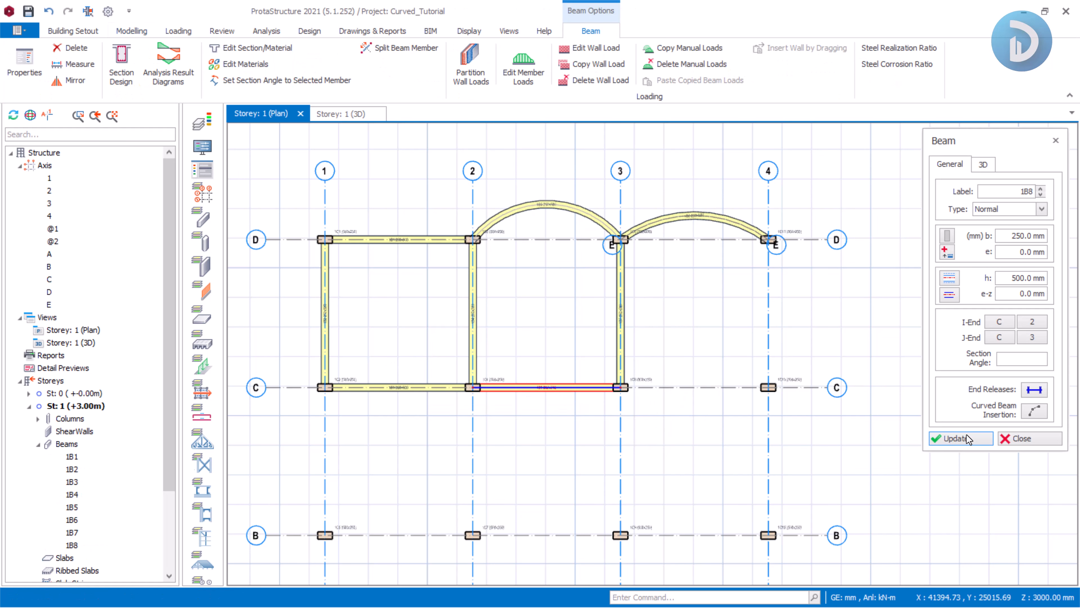
pyautogui.click(1030, 438)
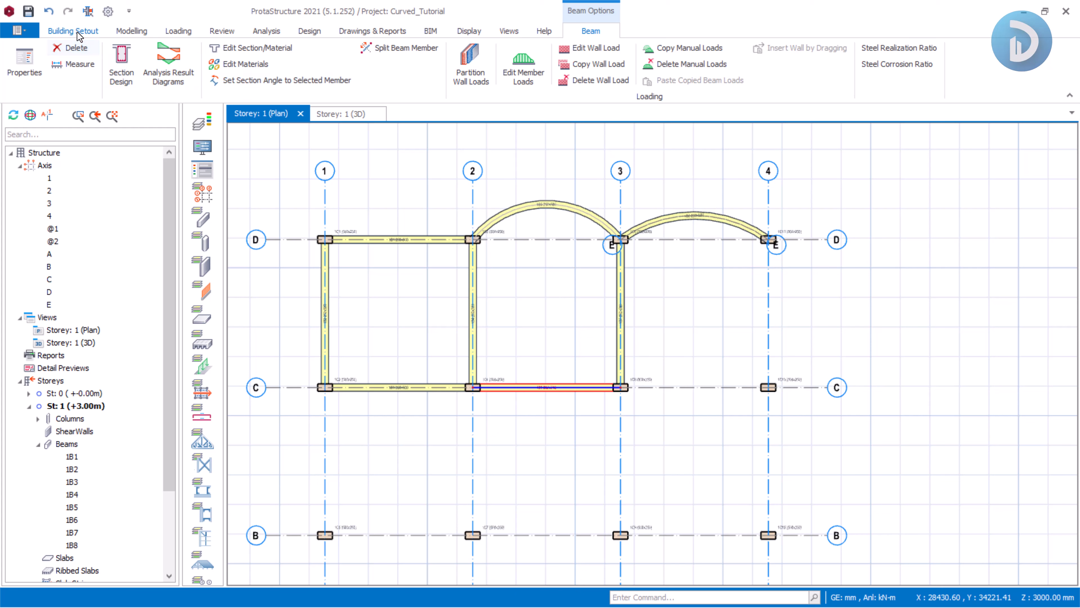
# Insert a 120 mm slab in the bay bounded by axes 2, 3, C and the curved beam.
pyautogui.click(132, 31)
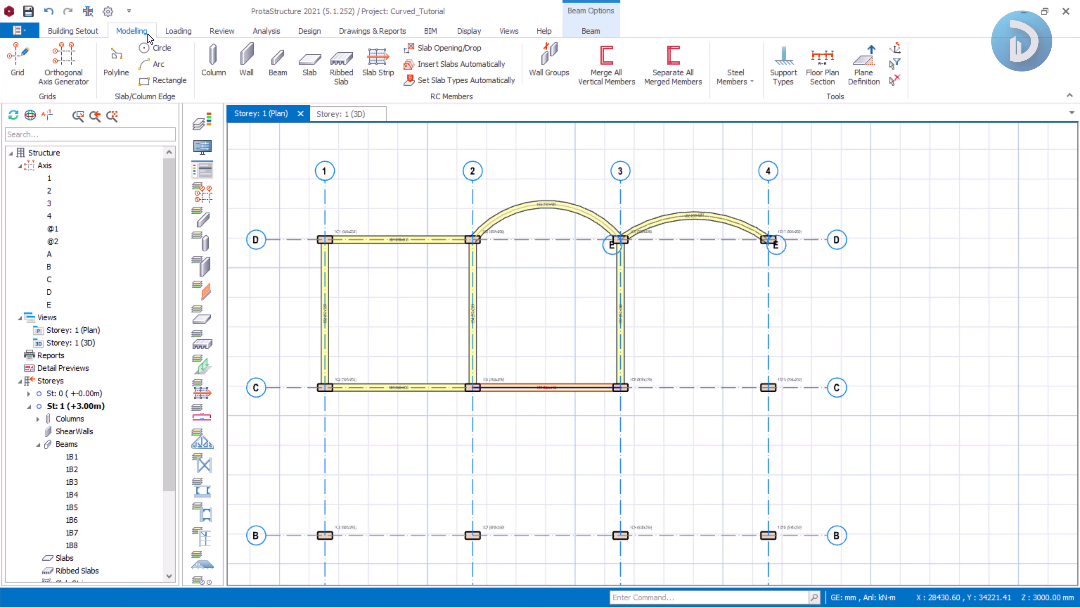
pyautogui.click(311, 74)
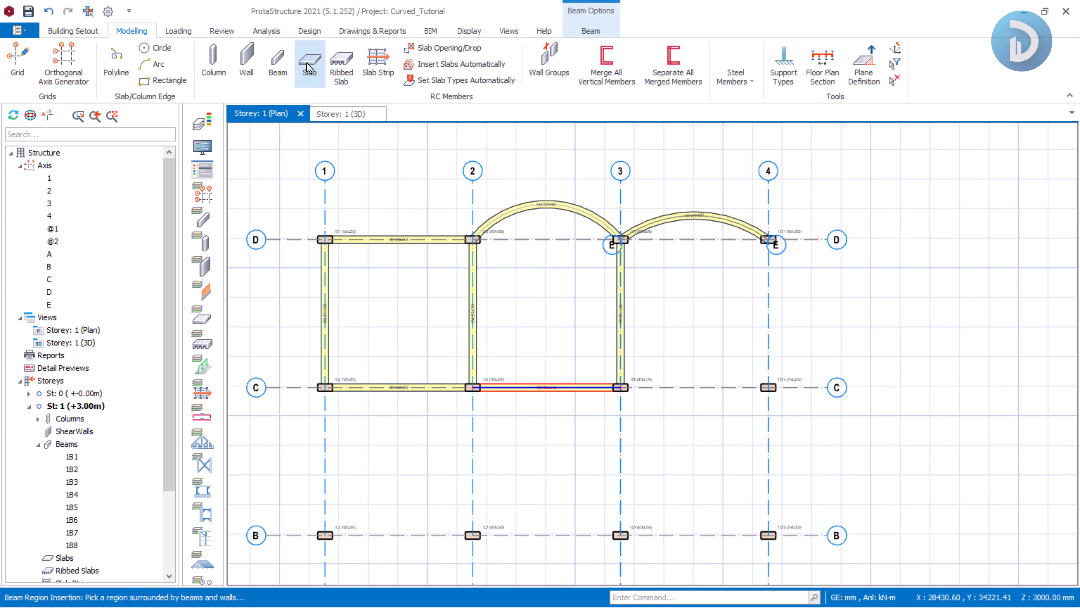
pyautogui.click(558, 285)
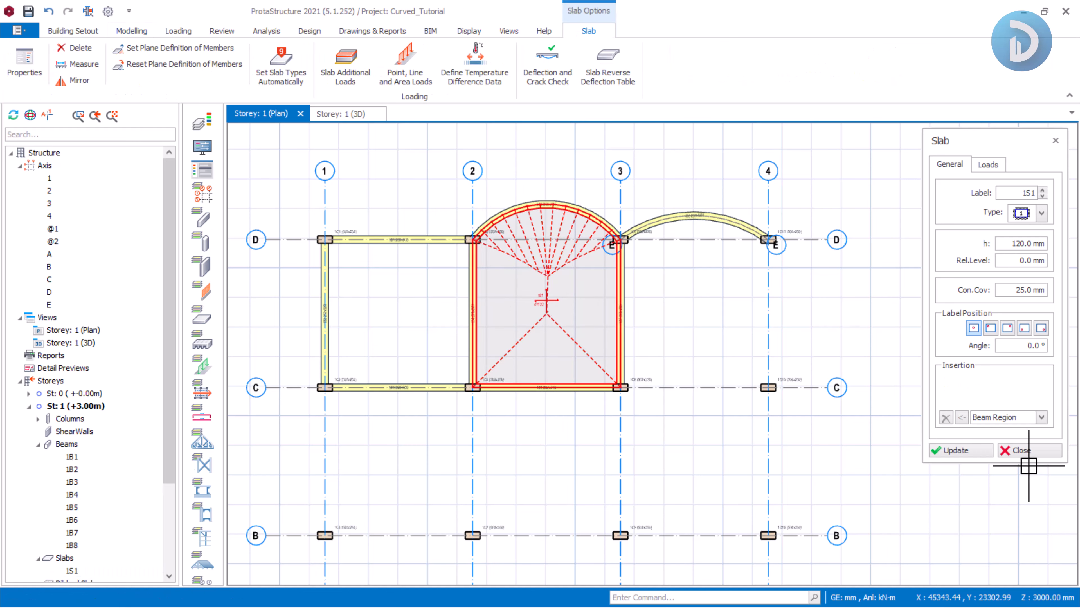
pyautogui.click(1029, 450)
# Switch to the 3D view and orbit around the new curved slab to inspect it.
pyautogui.click(345, 115)
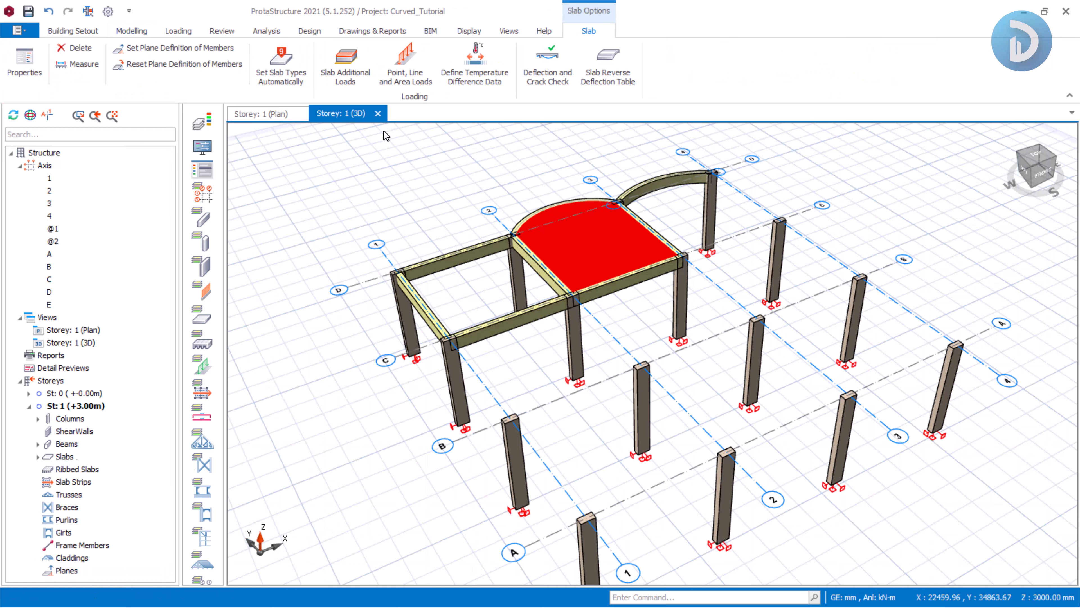
pyautogui.scroll(1, 417, 248)
pyautogui.moveTo(415, 249); pyautogui.dragTo(508, 287, button='middle')
pyautogui.moveTo(426, 287); pyautogui.dragTo(716, 336, button='middle')
pyautogui.scroll(4, 457, 319)
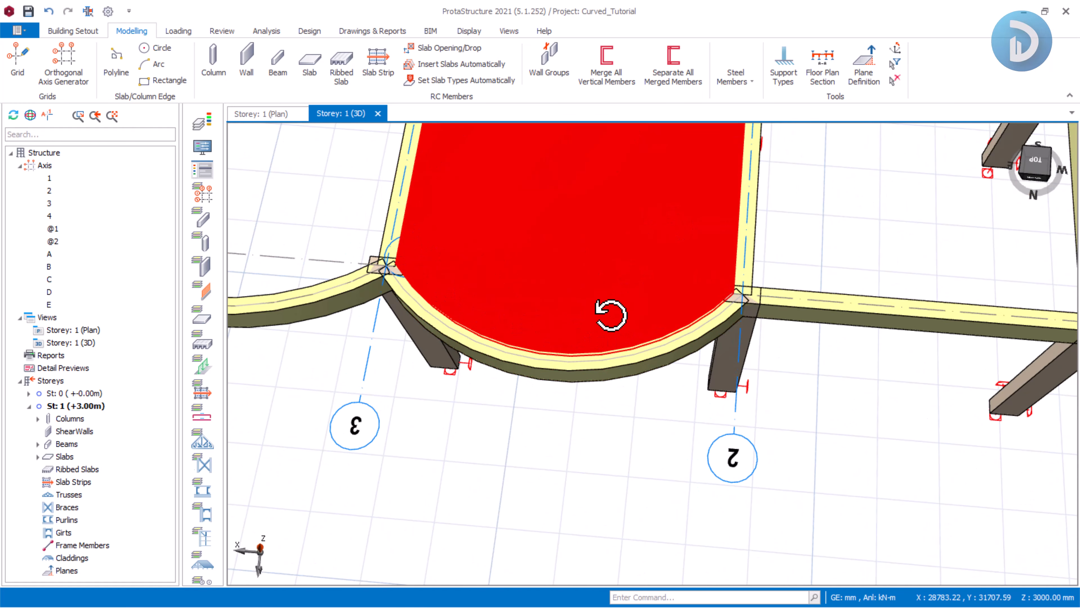
pyautogui.moveTo(636, 346); pyautogui.dragTo(653, 261, button='middle')
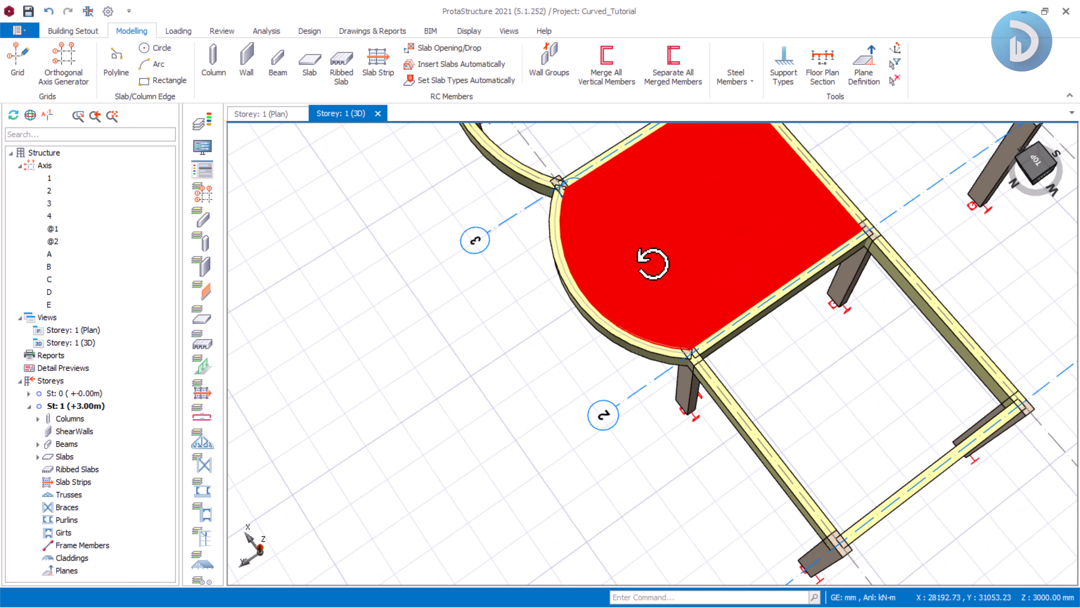
pyautogui.moveTo(631, 296); pyautogui.dragTo(550, 301, button='middle')
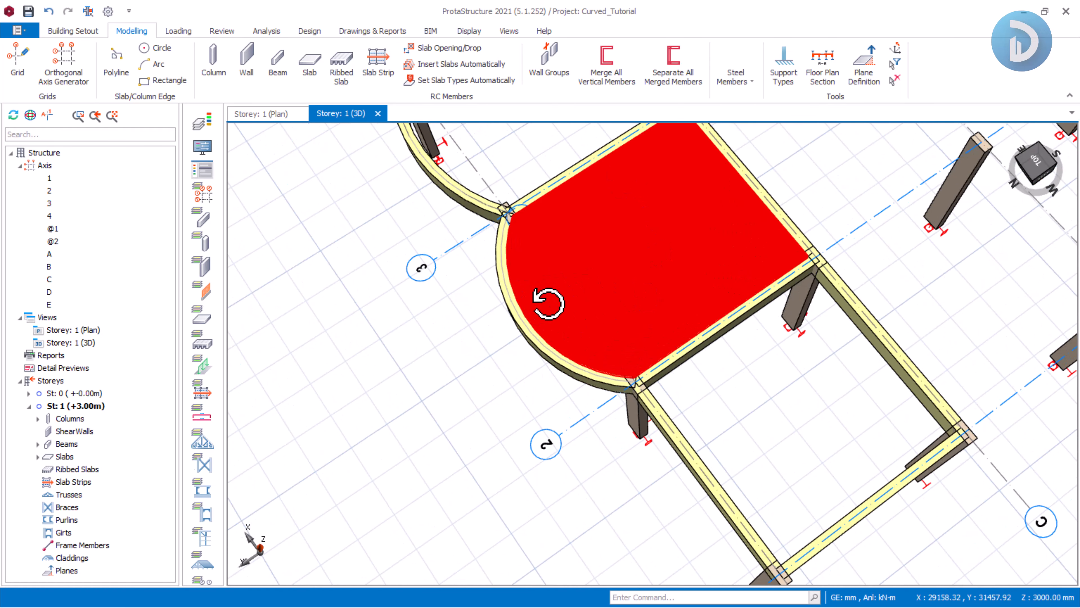
# Return to the storey 1 plan and insert curved axis F as an arc from the column at axes C/4 to D/4.
pyautogui.click(264, 114)
pyautogui.scroll(-1, 623, 294)
pyautogui.scroll(1, 620, 327)
pyautogui.moveTo(660, 249); pyautogui.dragTo(513, 245, button='middle')
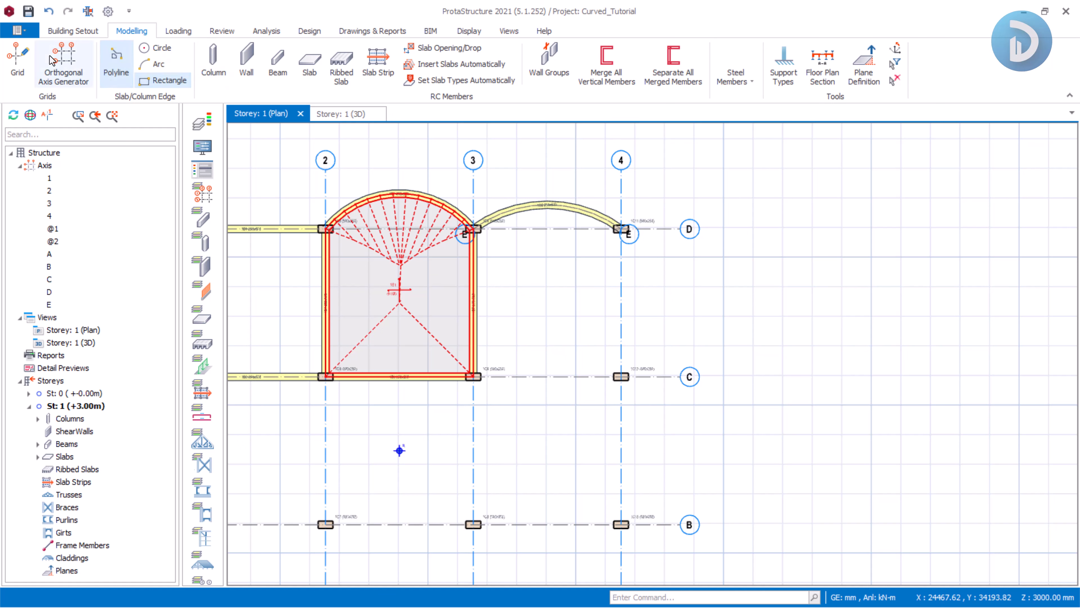
pyautogui.click(19, 58)
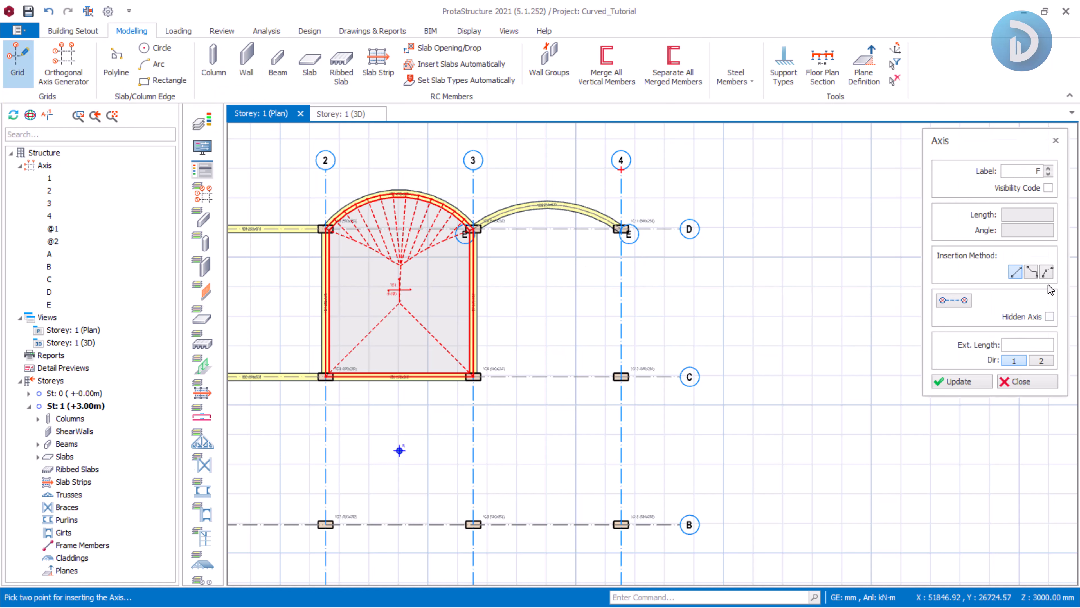
pyautogui.click(1047, 272)
pyautogui.scroll(6, 629, 231)
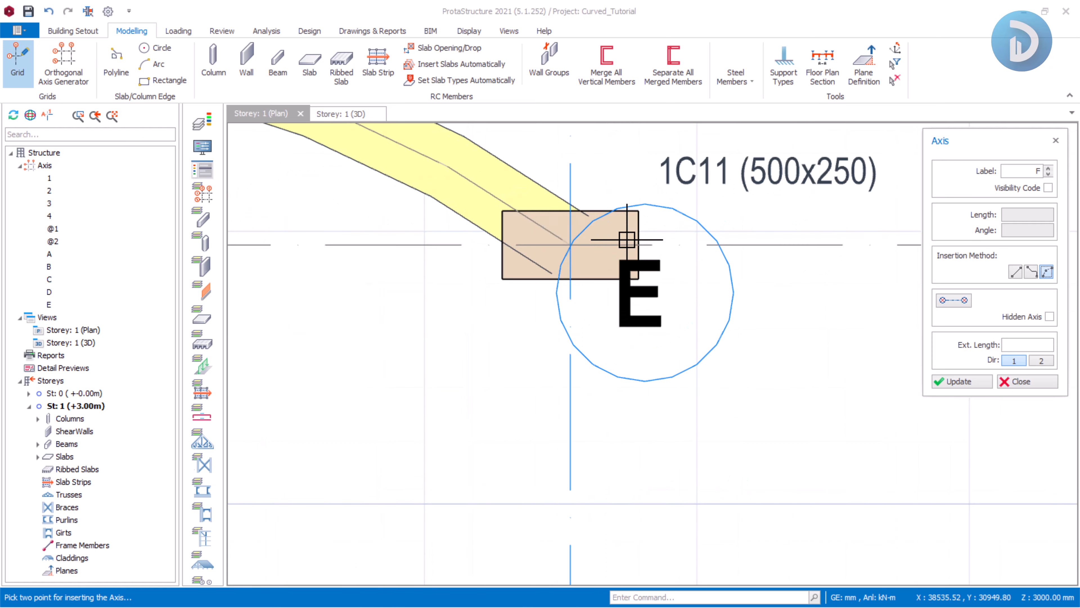
pyautogui.scroll(-5, 578, 204)
pyautogui.scroll(6, 552, 415)
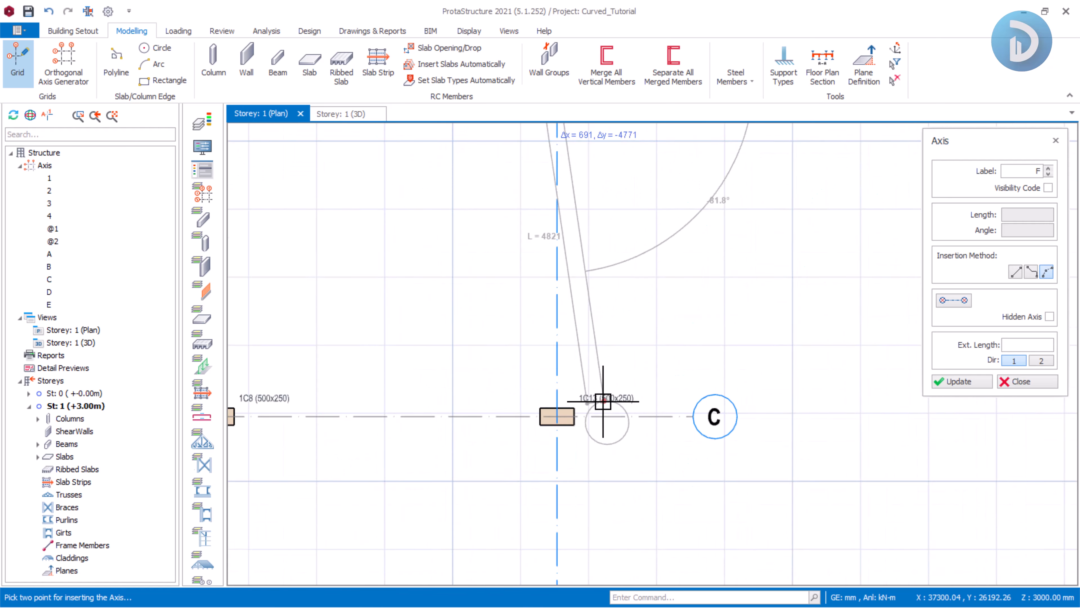
pyautogui.click(544, 419)
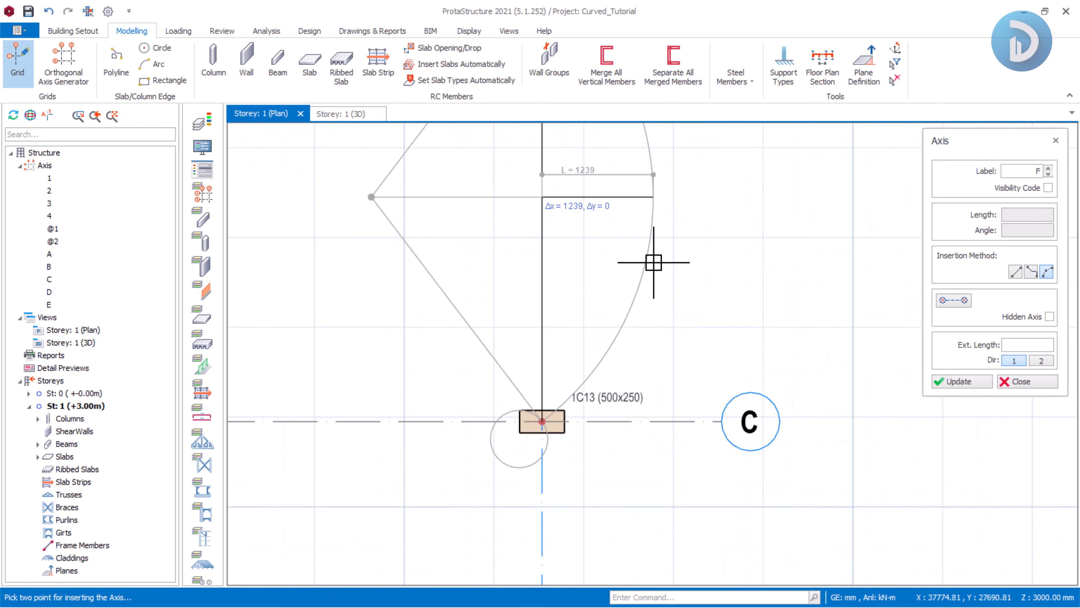
pyautogui.click(642, 234)
pyautogui.scroll(-5, 694, 251)
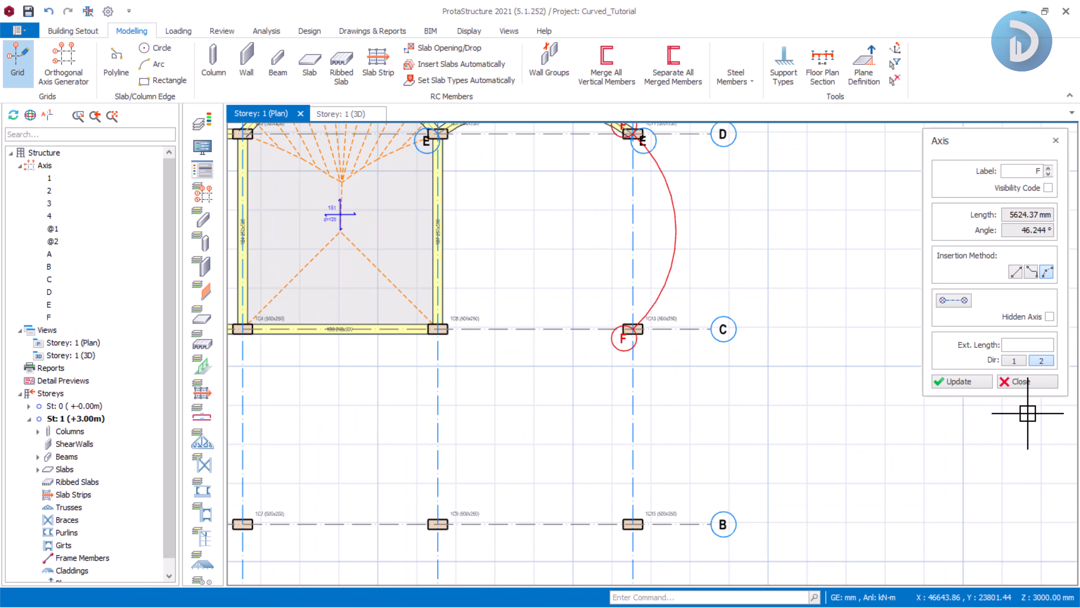
pyautogui.click(1020, 380)
pyautogui.moveTo(556, 231); pyautogui.dragTo(629, 267, button='middle')
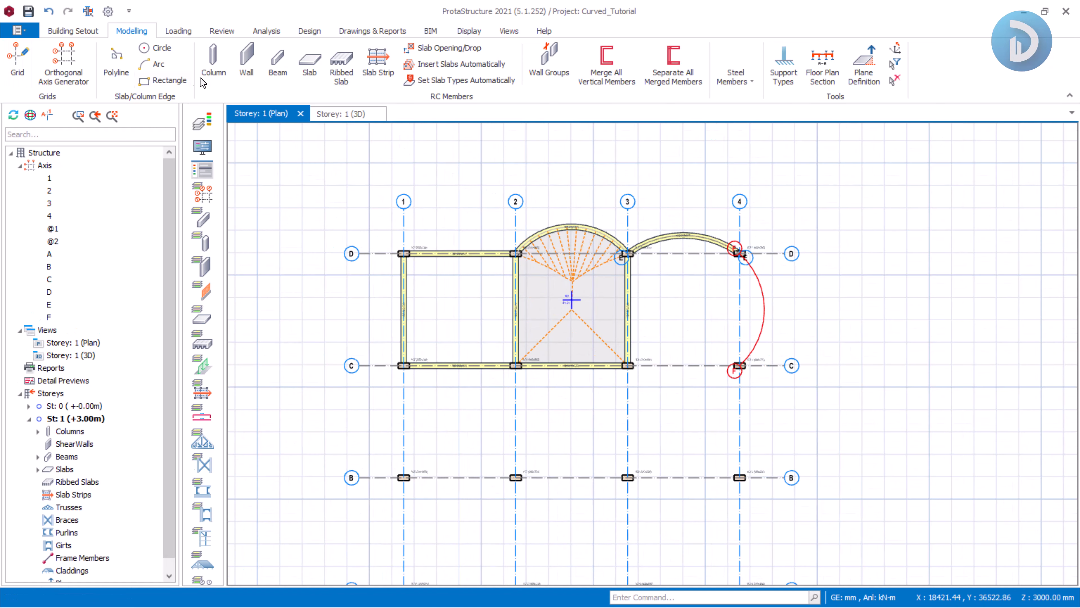
# Insert a 120 mm slab in the region between axis 4 and curved axis F.
pyautogui.click(311, 56)
pyautogui.scroll(3, 764, 289)
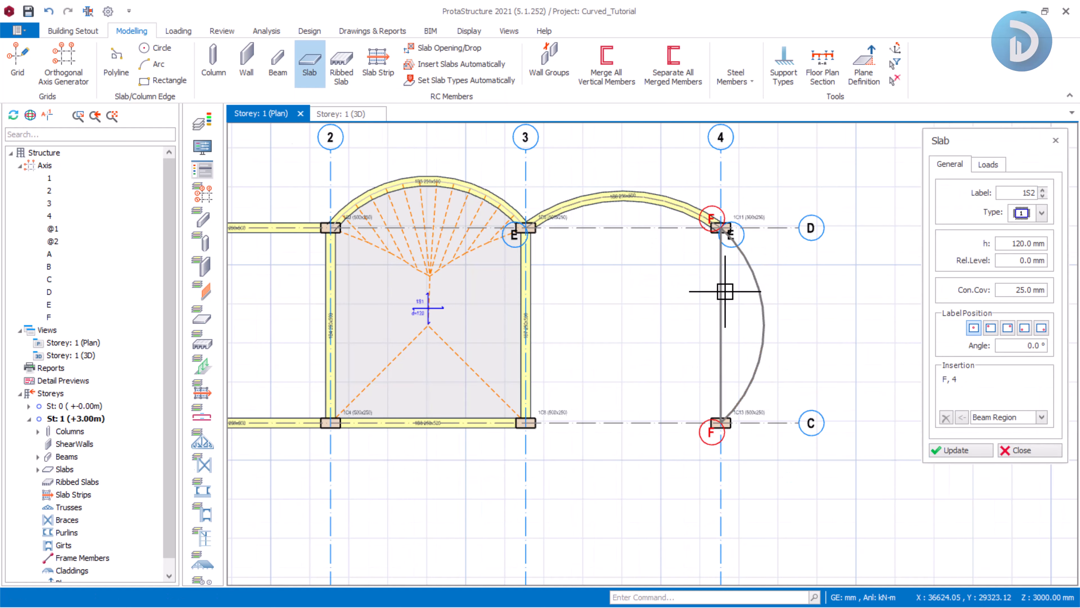
pyautogui.scroll(1, 725, 291)
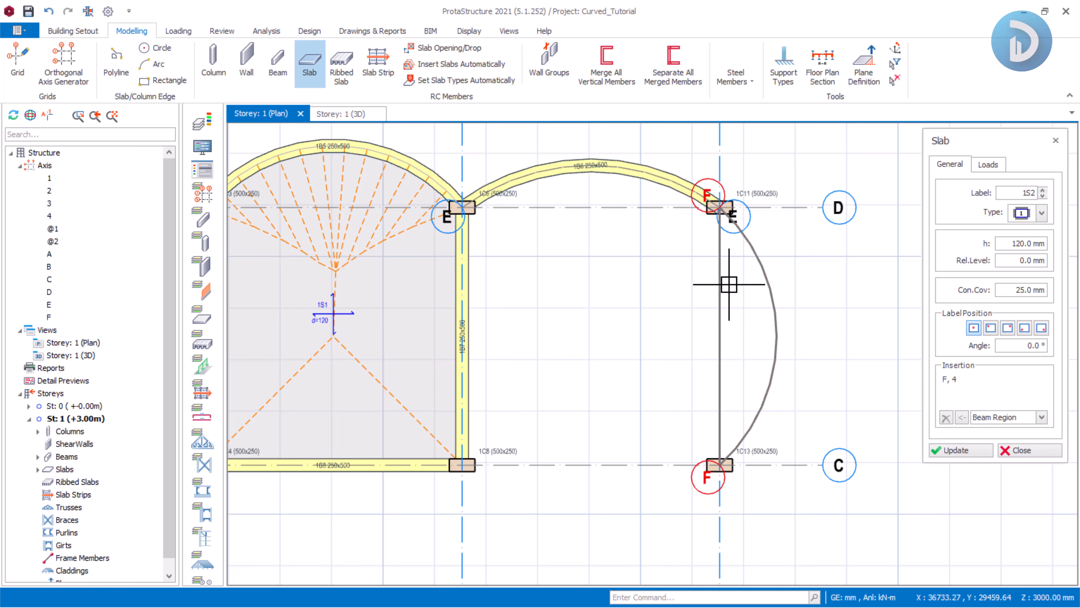
pyautogui.scroll(1, 764, 353)
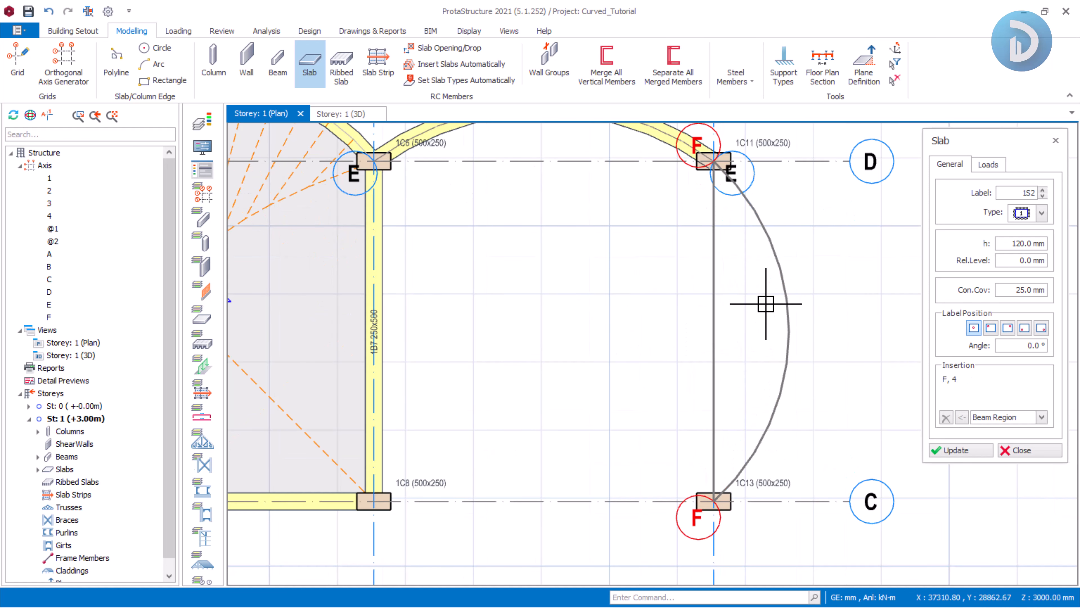
pyautogui.click(766, 303)
# Insert a 120 mm slab between axis D and the curved beam from axis 3 to 4, then close the slab tool.
pyautogui.scroll(-3, 748, 276)
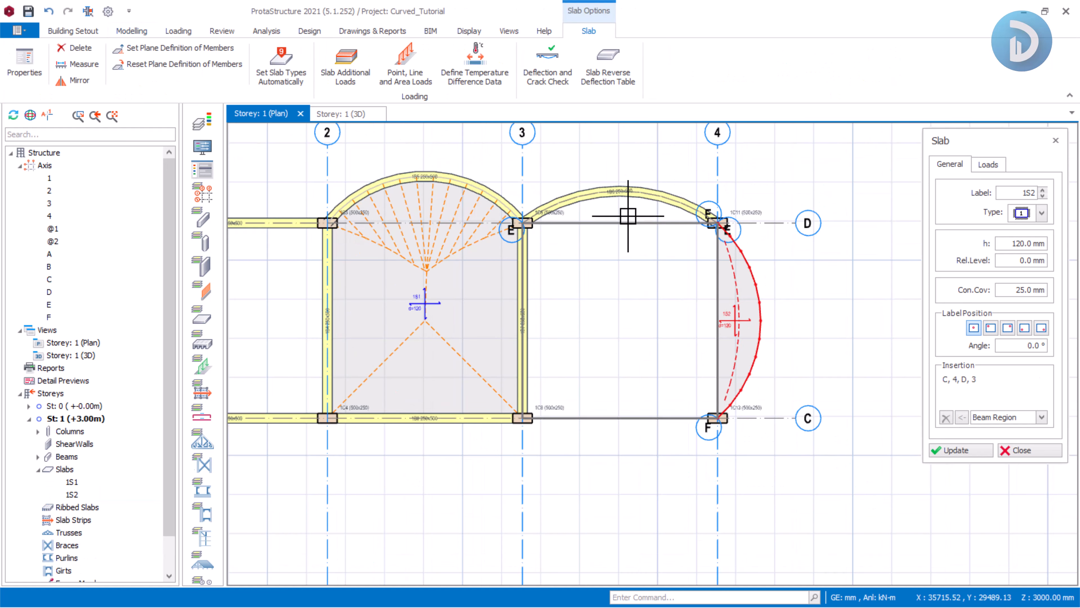
pyautogui.scroll(2, 629, 213)
pyautogui.moveTo(579, 223); pyautogui.dragTo(465, 260, button='middle')
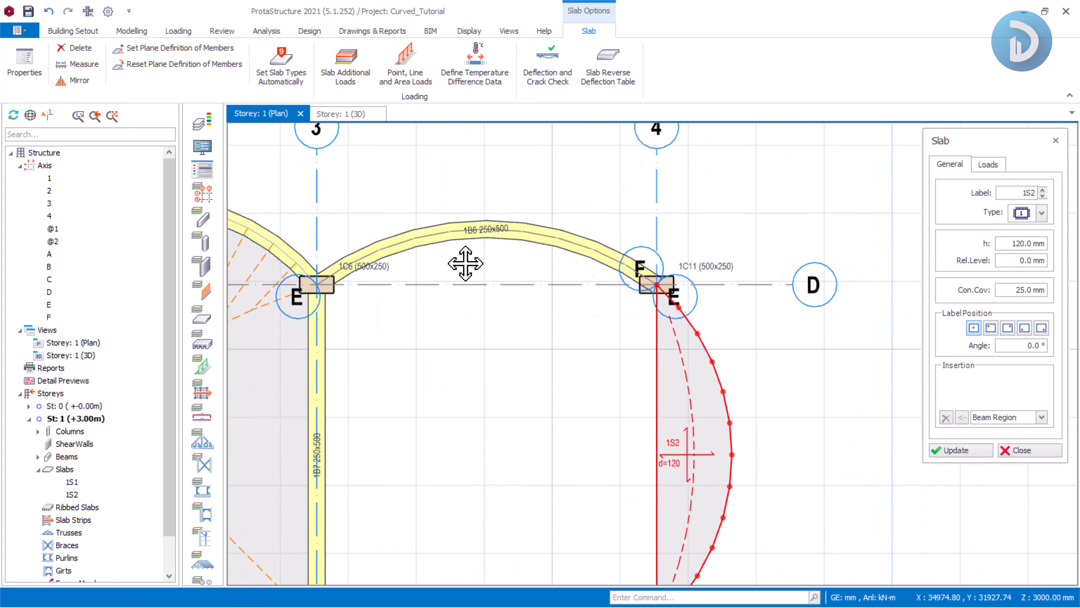
pyautogui.click(513, 271)
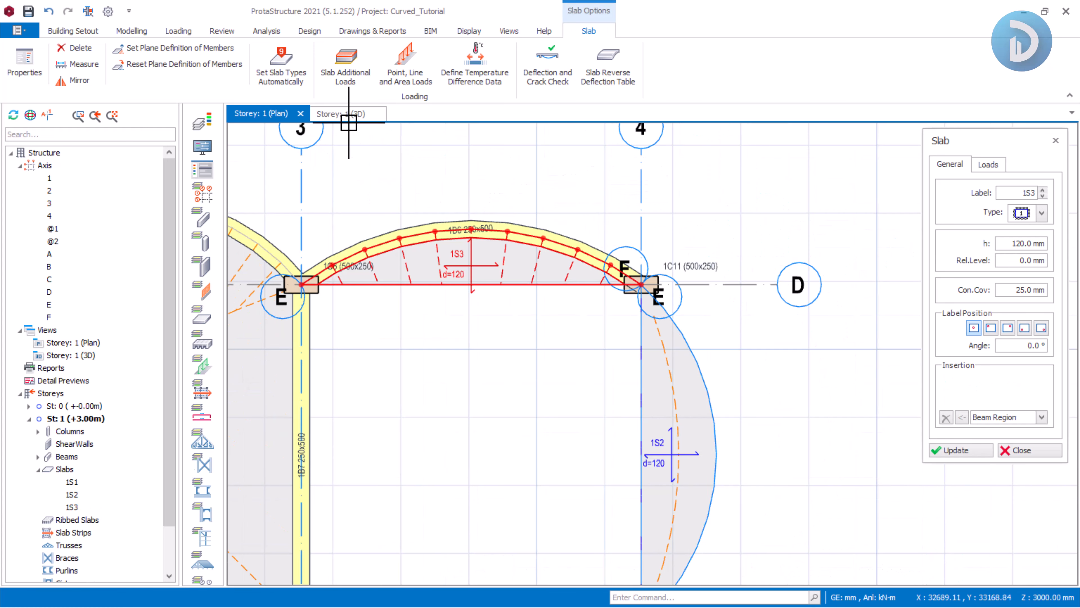
pyautogui.click(1007, 450)
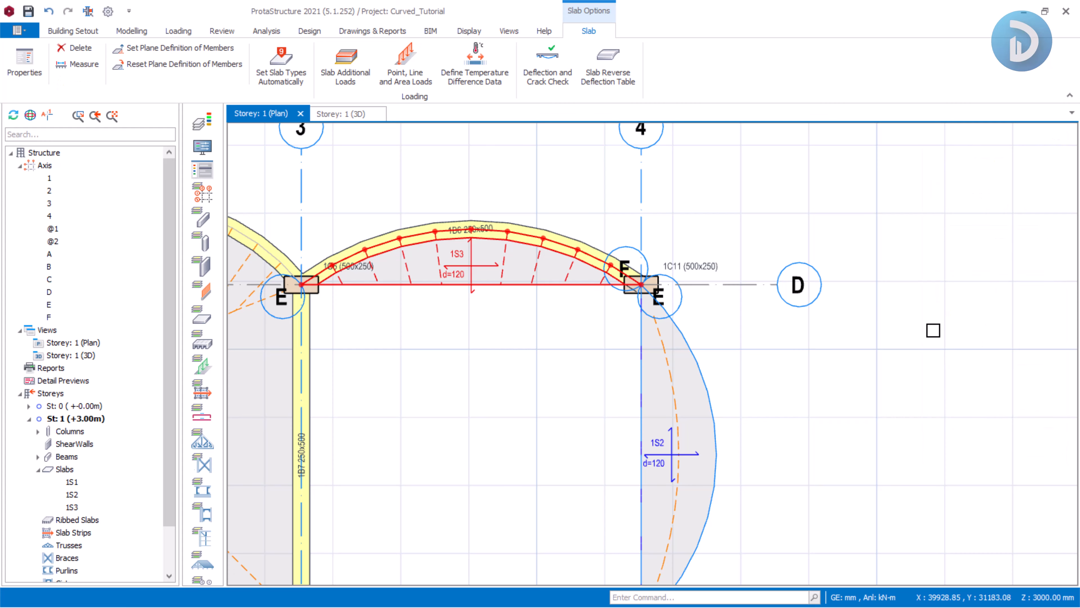
# Switch to the 3D view and orbit around the model to inspect the new slabs.
pyautogui.click(364, 114)
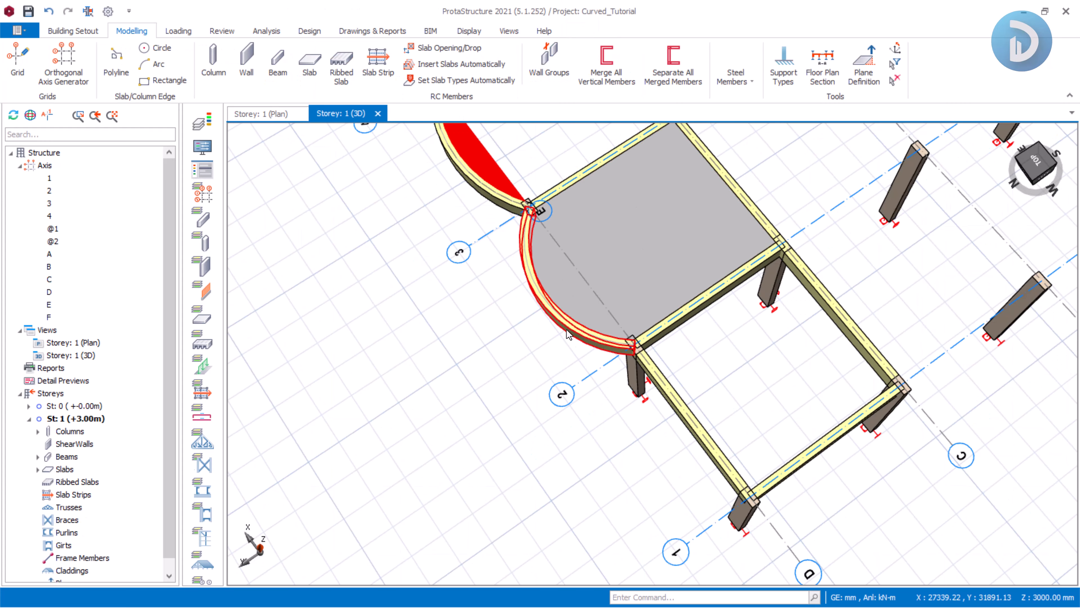
pyautogui.moveTo(669, 303)
pyautogui.keyDown('shift'); pyautogui.mouseDown(button='middle')
pyautogui.moveTo(658, 314)
pyautogui.moveTo(612, 311)
pyautogui.mouseUp(button='middle'); pyautogui.keyUp('shift')
pyautogui.moveTo(573, 310); pyautogui.dragTo(757, 370, button='middle')
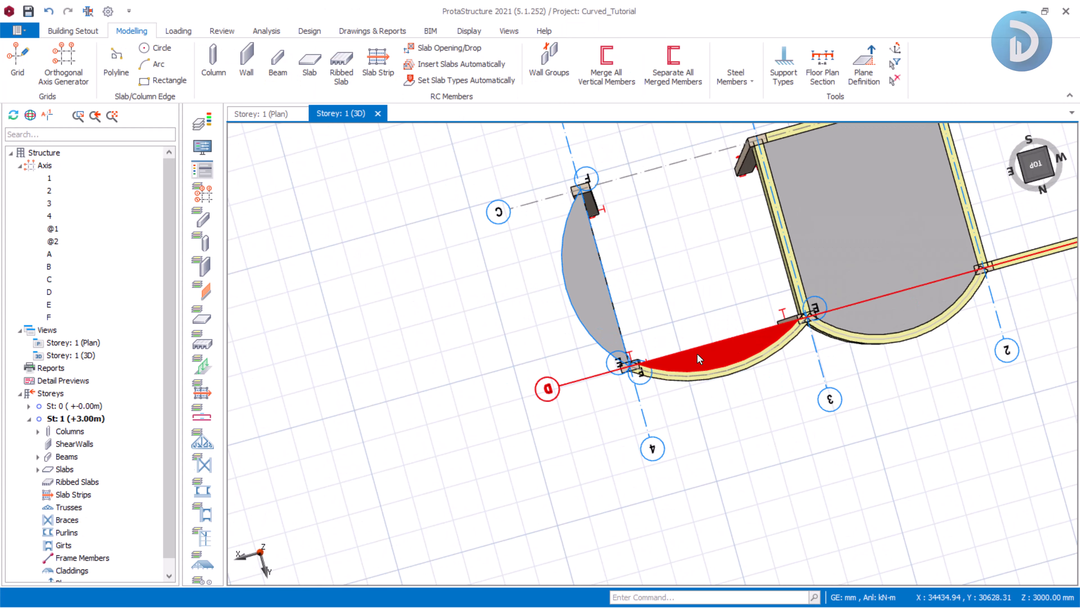
pyautogui.moveTo(623, 383)
pyautogui.mouseDown(button='middle')
pyautogui.moveTo(696, 397)
pyautogui.moveTo(694, 379)
pyautogui.moveTo(589, 309)
pyautogui.moveTo(696, 362)
pyautogui.moveTo(747, 348)
pyautogui.moveTo(796, 296)
pyautogui.mouseUp(button='middle')
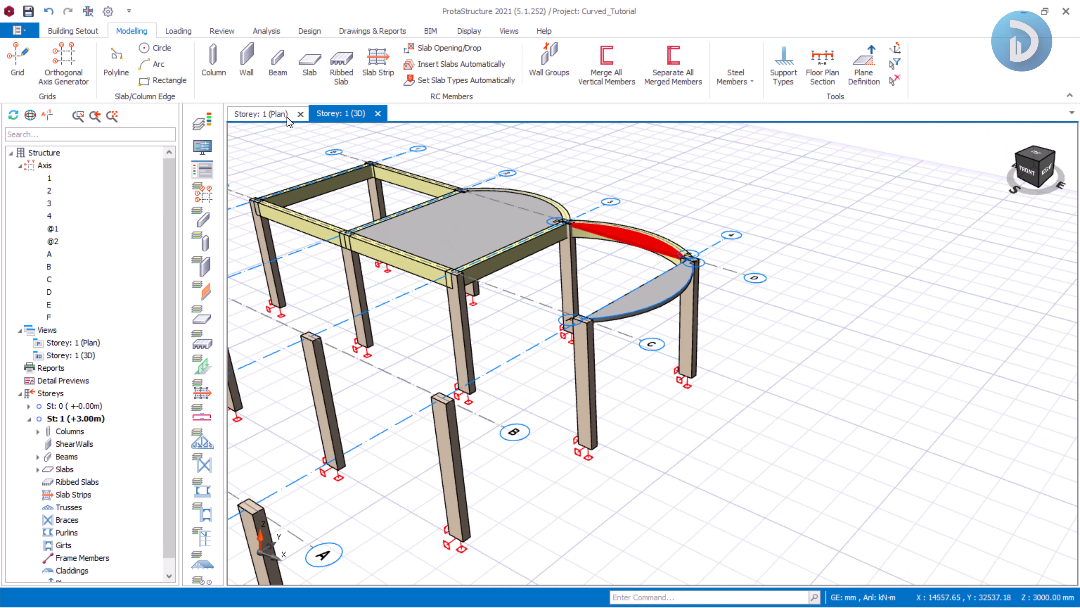
# Return to the plan view and start a polyline slab edge at the column where axes C and F meet.
pyautogui.click(273, 114)
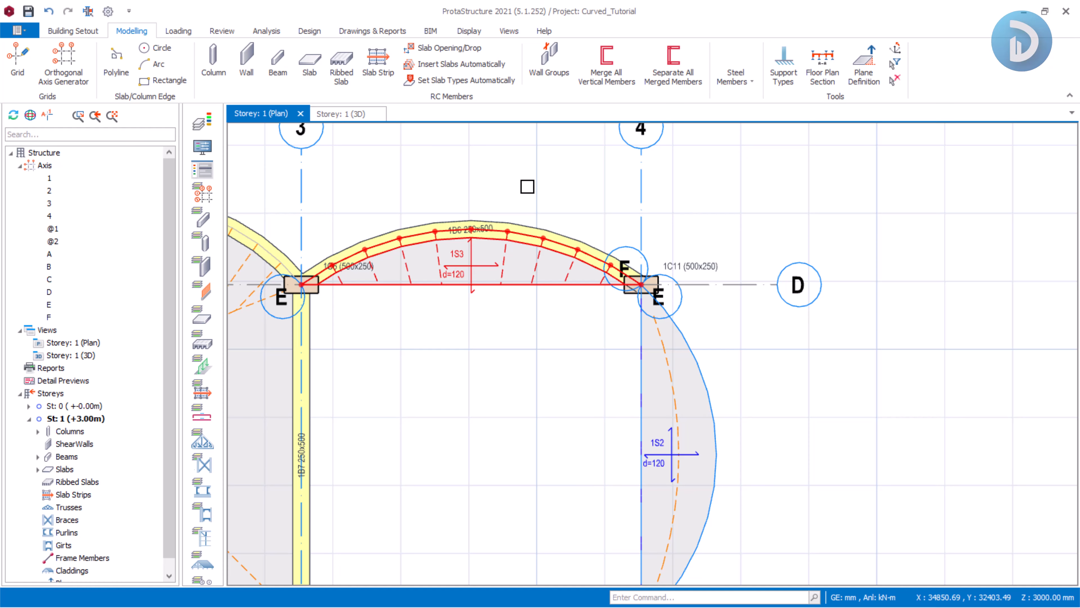
pyautogui.scroll(-3, 528, 186)
pyautogui.scroll(1, 503, 222)
pyautogui.moveTo(503, 222); pyautogui.dragTo(589, 255, button='middle')
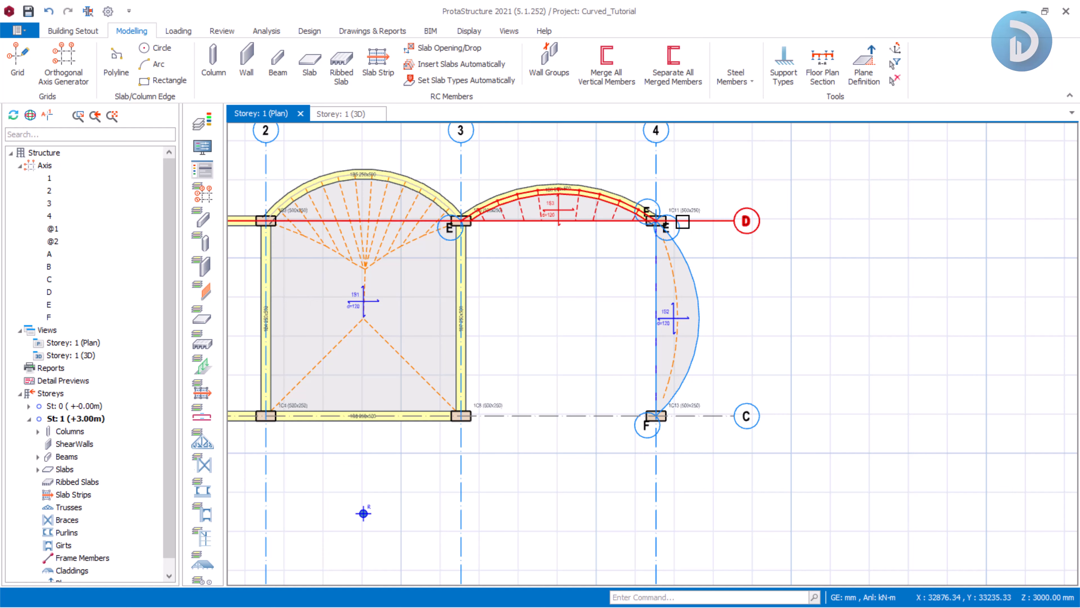
pyautogui.scroll(-3, 768, 282)
pyautogui.scroll(2, 790, 332)
pyautogui.moveTo(790, 332); pyautogui.dragTo(719, 289, button='middle')
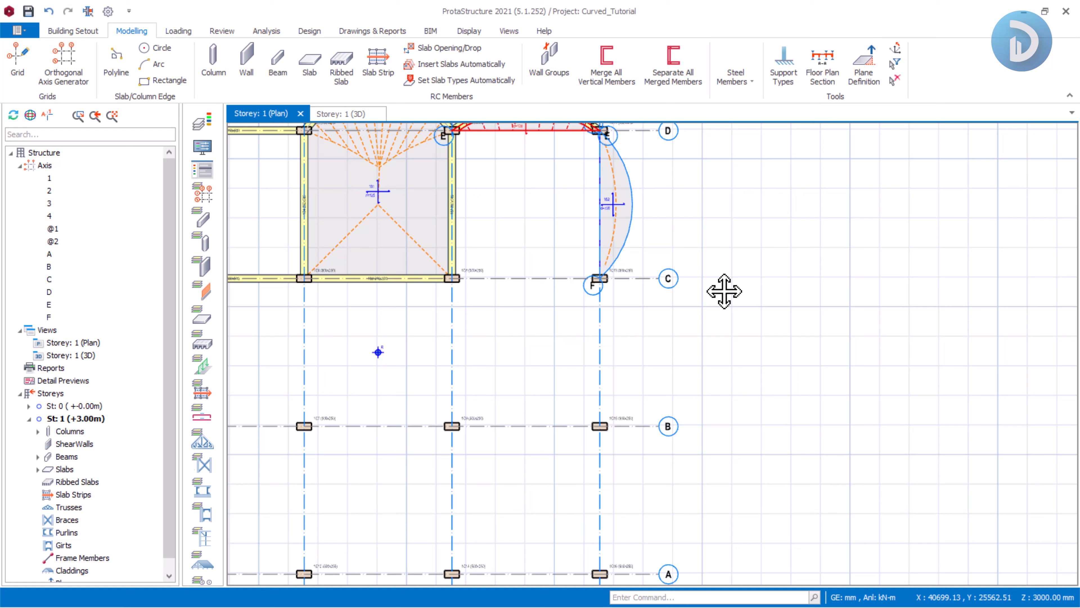
pyautogui.scroll(3, 621, 341)
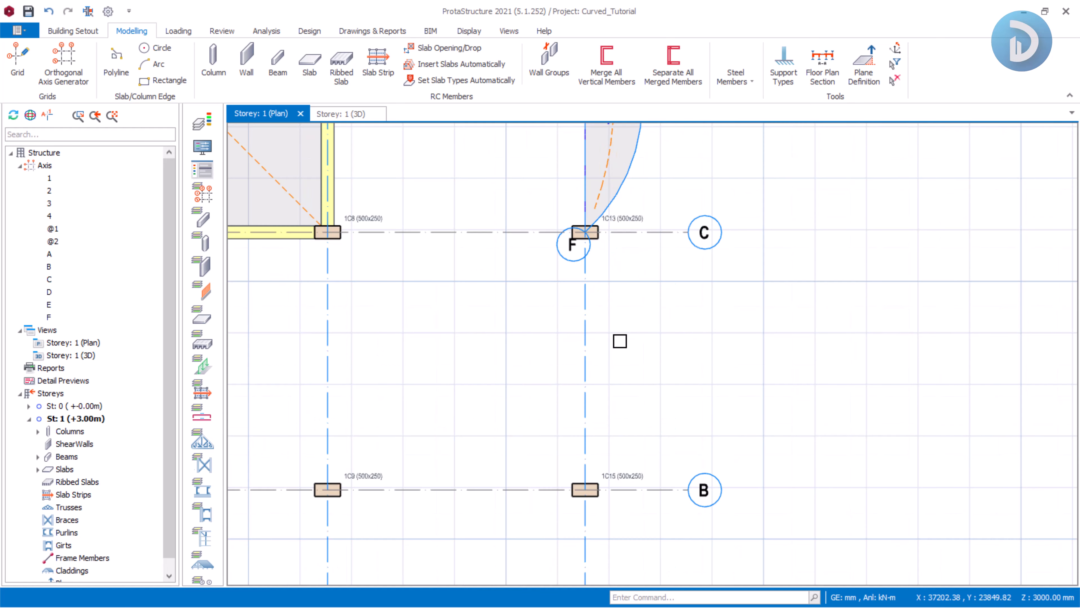
pyautogui.moveTo(641, 312); pyautogui.dragTo(620, 272, button='middle')
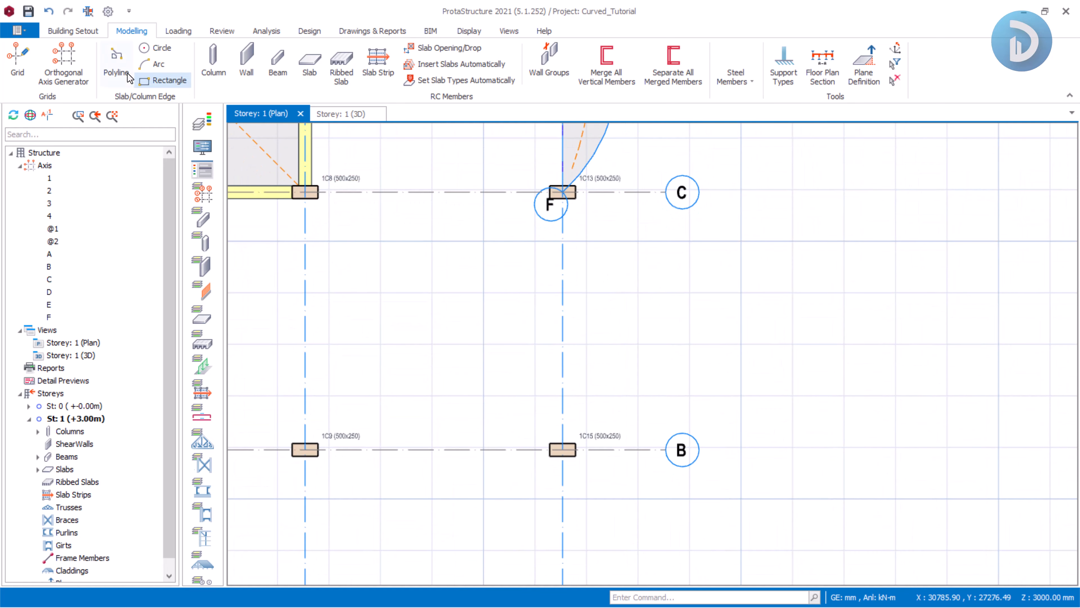
pyautogui.click(119, 58)
pyautogui.scroll(2, 638, 162)
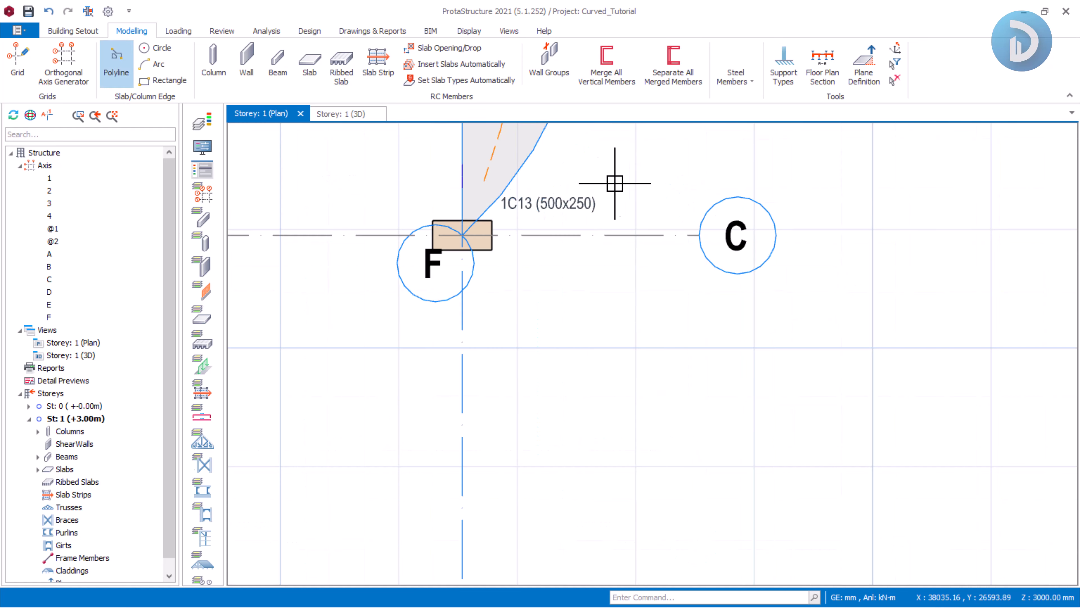
pyautogui.scroll(2, 614, 181)
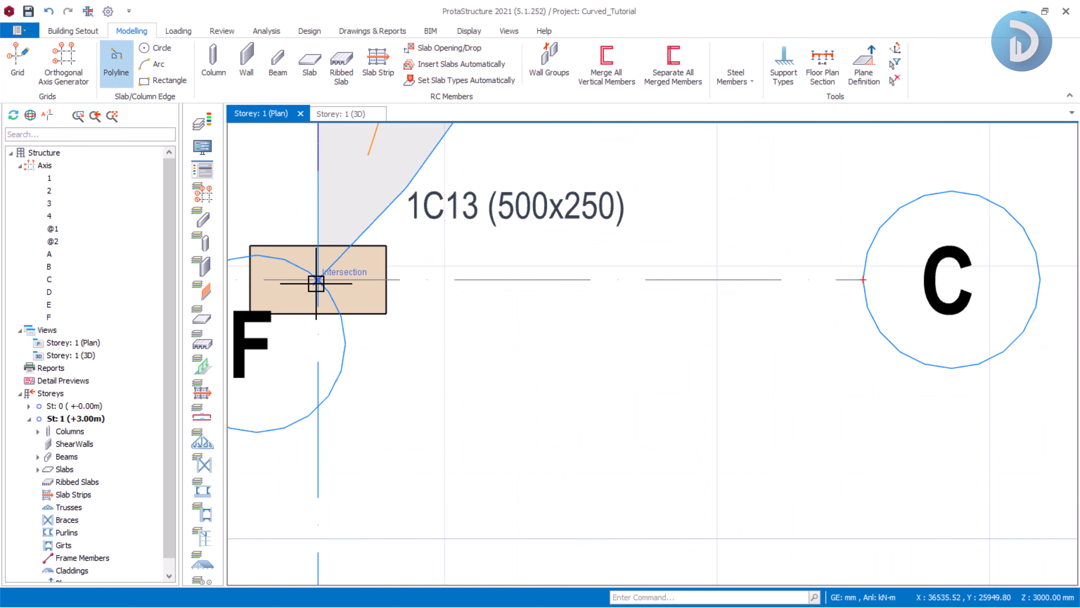
pyautogui.scroll(2, 313, 282)
pyautogui.click(330, 272)
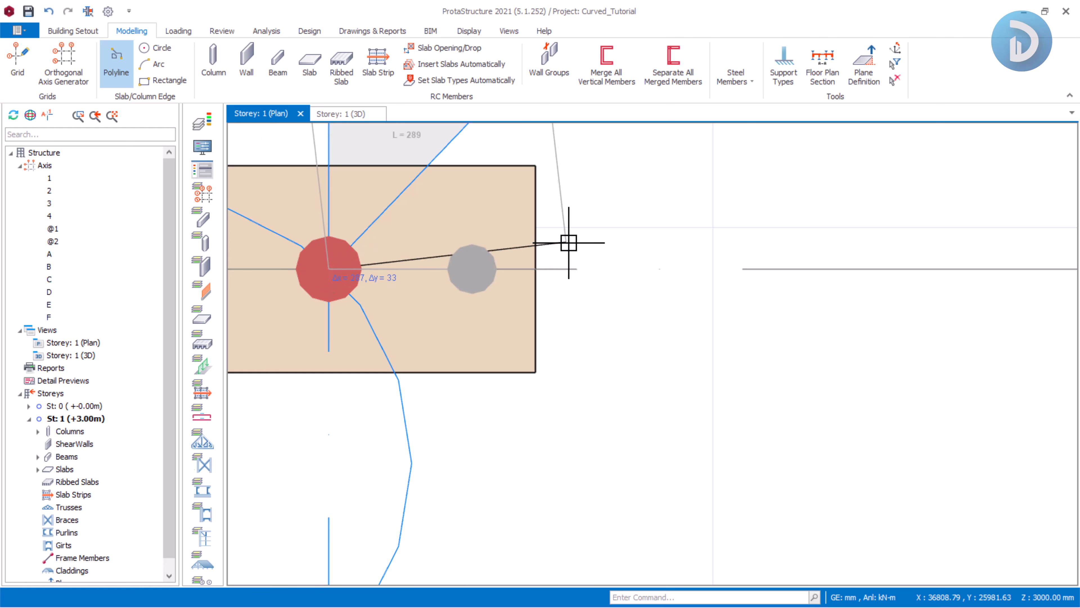
# Hide the axis display and set the polyline's first segment length to 1000 mm.
pyautogui.scroll(-2, 450, 259)
pyautogui.scroll(-2, 634, 268)
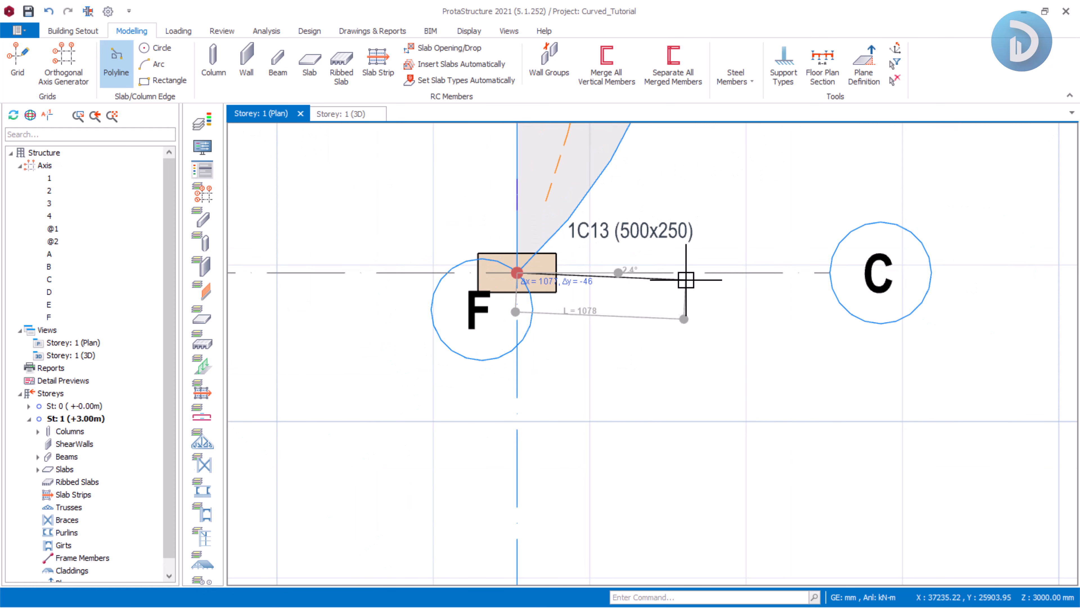
pyautogui.click(203, 195)
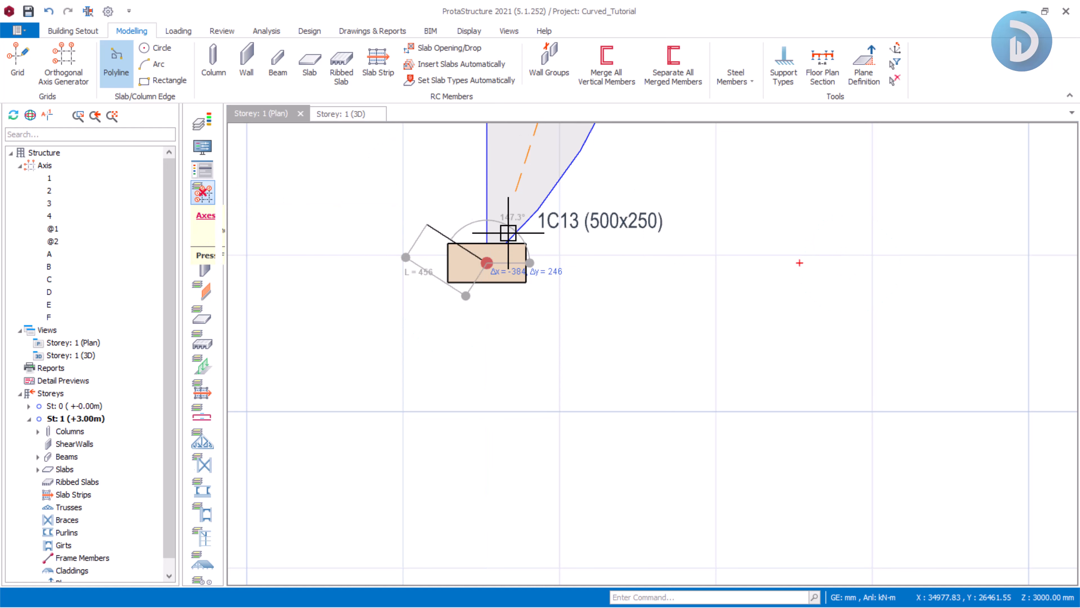
pyautogui.scroll(-2, 496, 238)
pyautogui.scroll(2, 543, 248)
pyautogui.scroll(2, 547, 253)
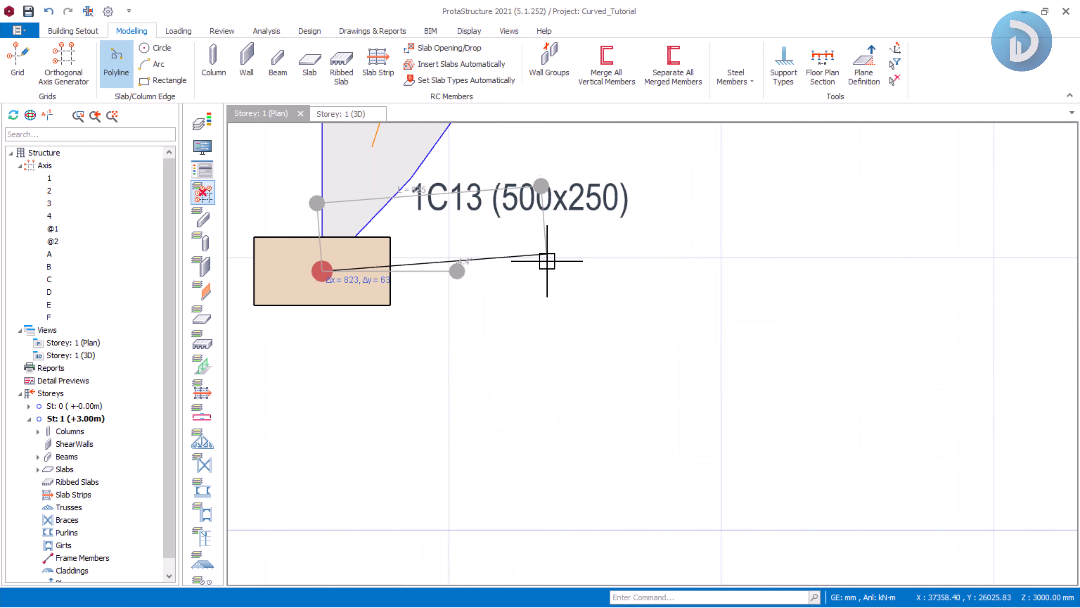
pyautogui.scroll(-1, 550, 268)
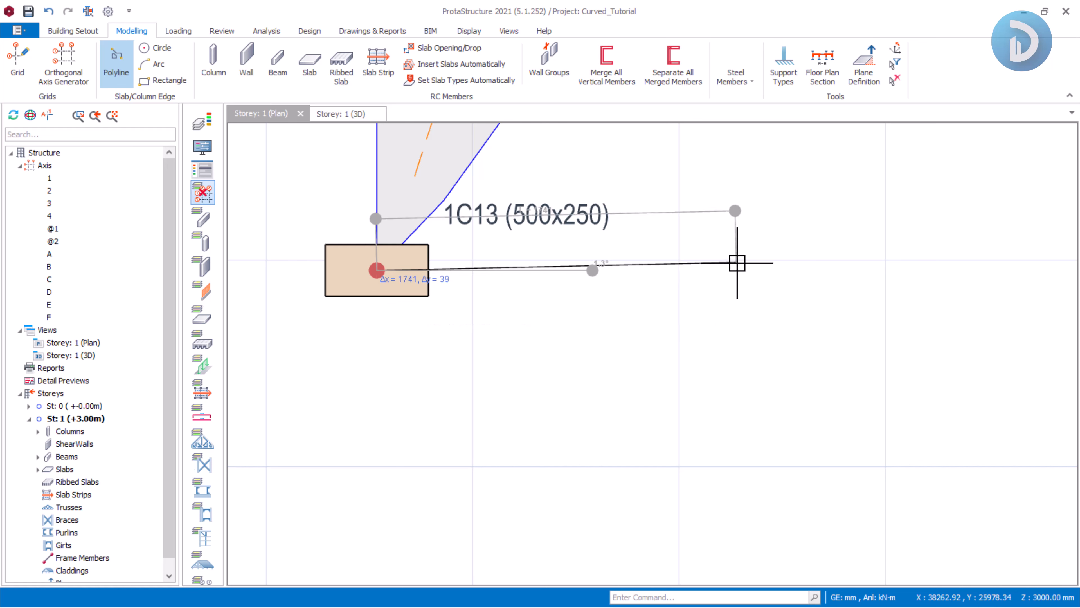
pyautogui.scroll(-2, 737, 274)
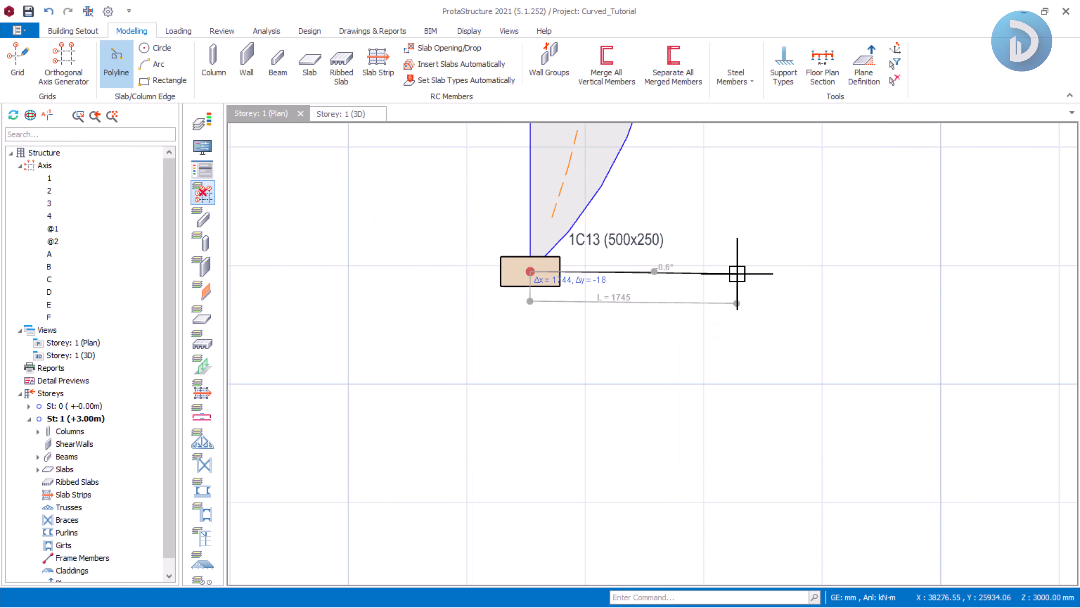
pyautogui.scroll(1, 742, 273)
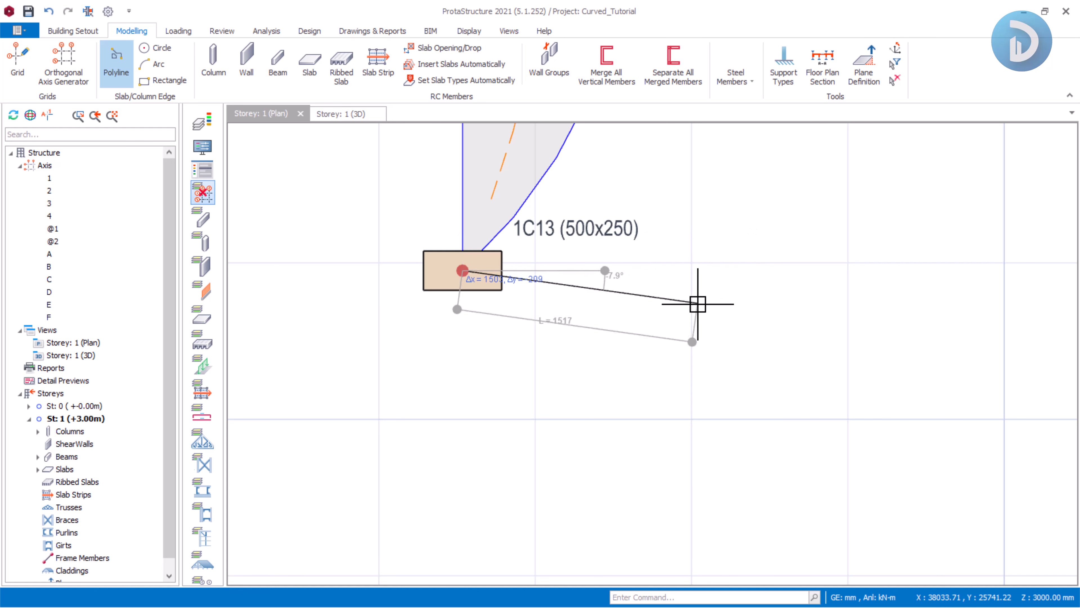
pyautogui.moveTo(680, 295); pyautogui.dragTo(700, 272, button='middle')
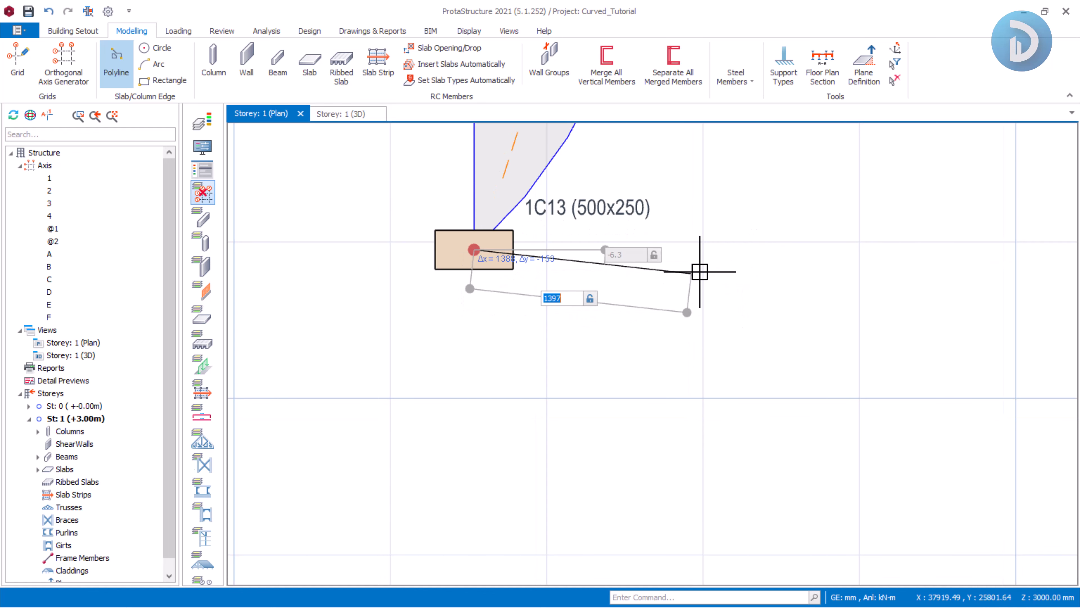
pyautogui.write('1000')
pyautogui.press('Tab')
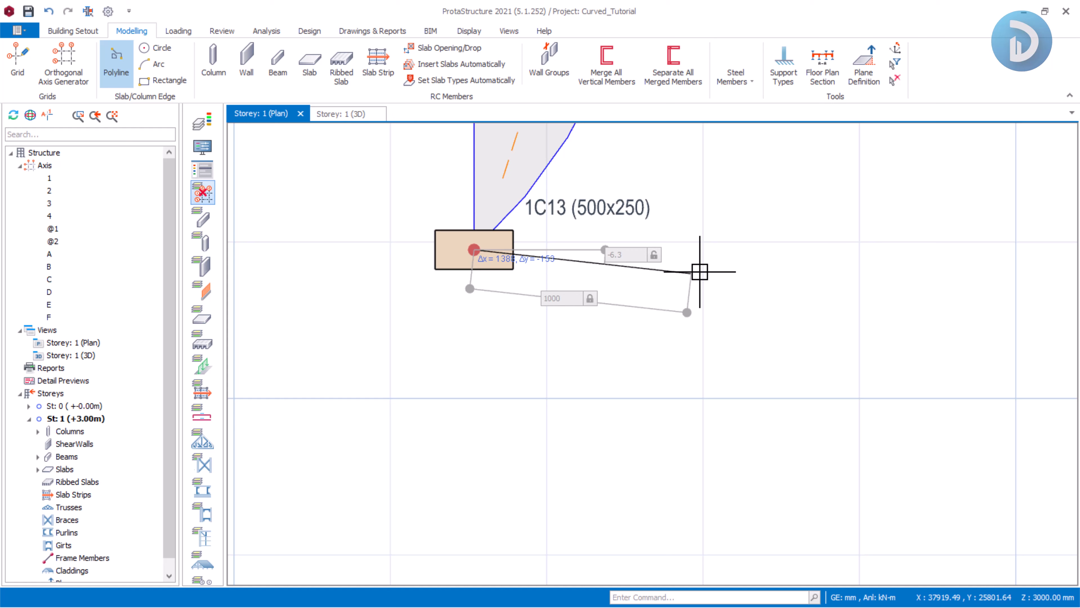
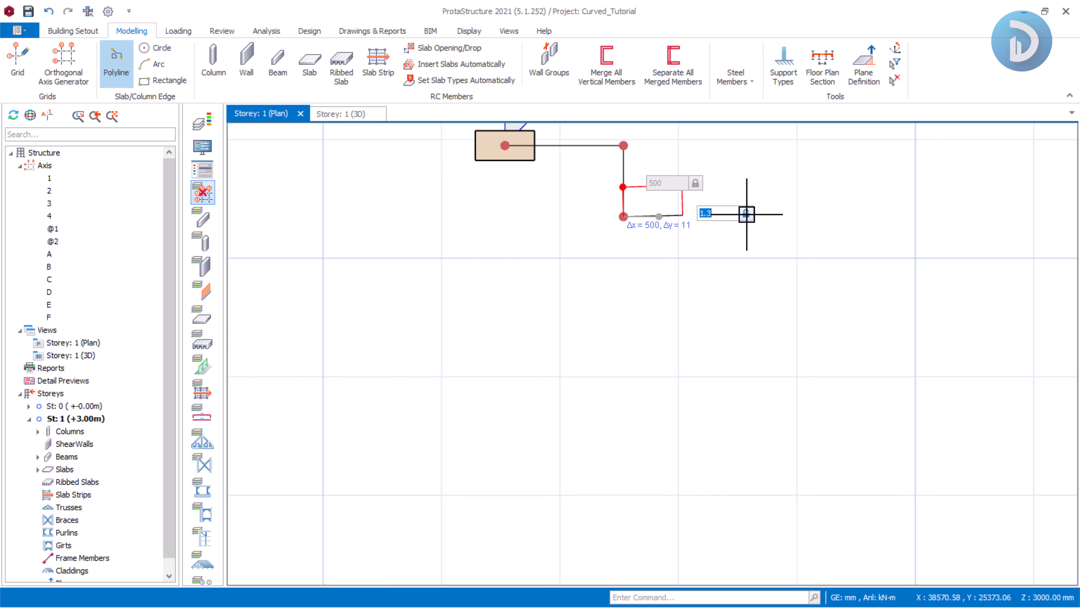
# Extend the polyline 500 mm to the right and continue it with a semicircular arc bulging to the right.
pyautogui.click(747, 214)
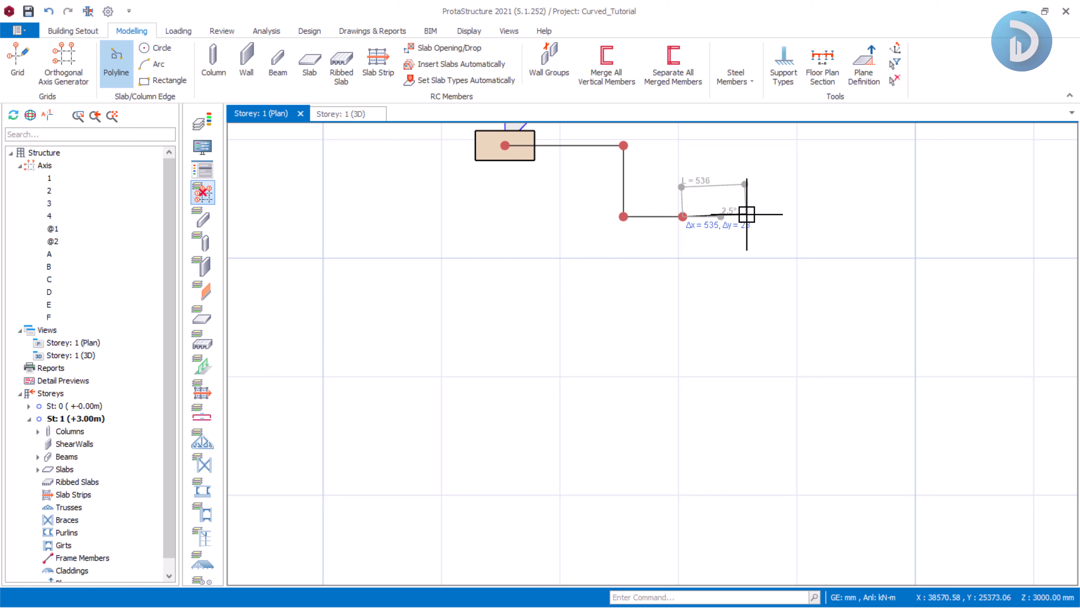
pyautogui.rightClick(686, 319)
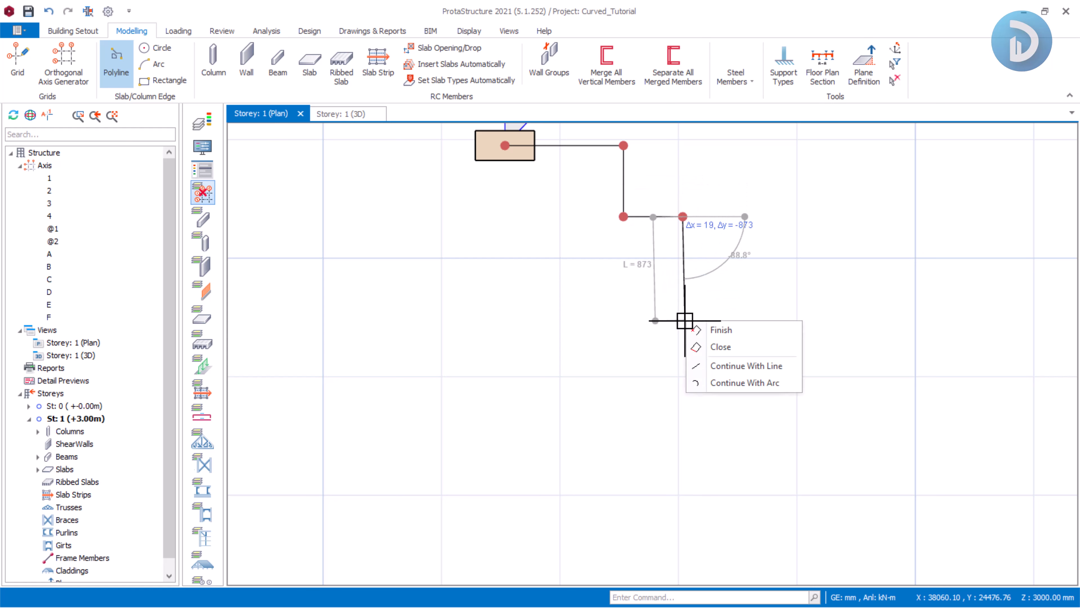
pyautogui.click(719, 383)
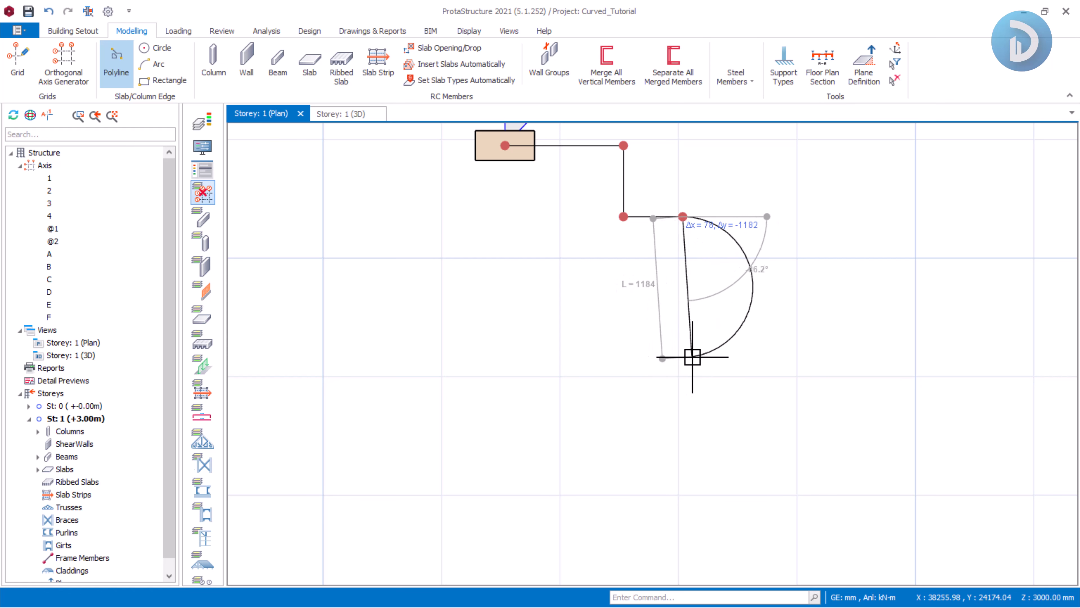
pyautogui.scroll(3, 683, 354)
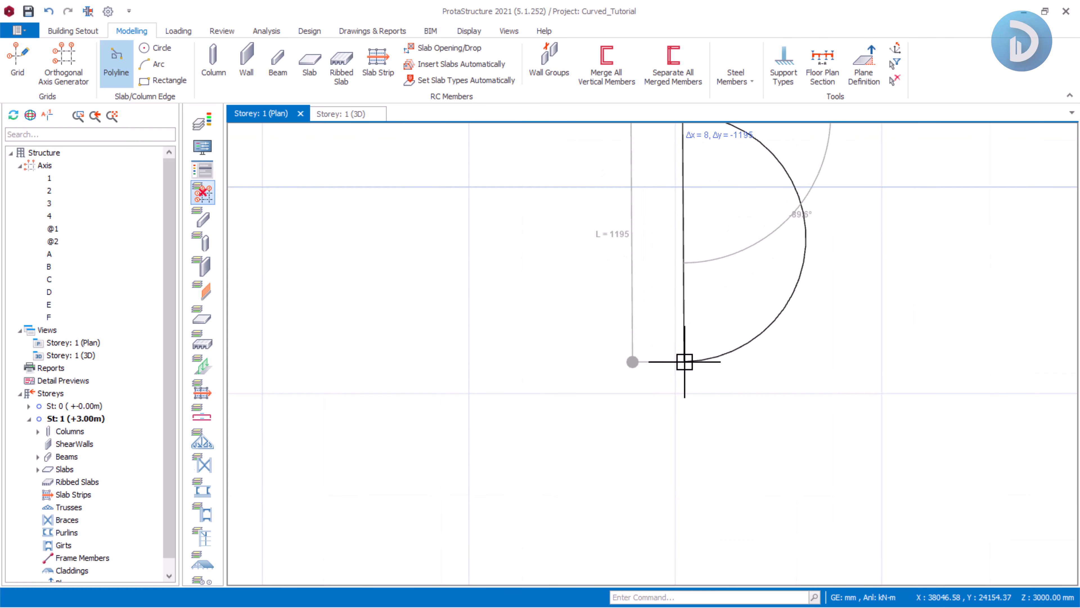
pyautogui.click(685, 361)
pyautogui.scroll(-2, 700, 328)
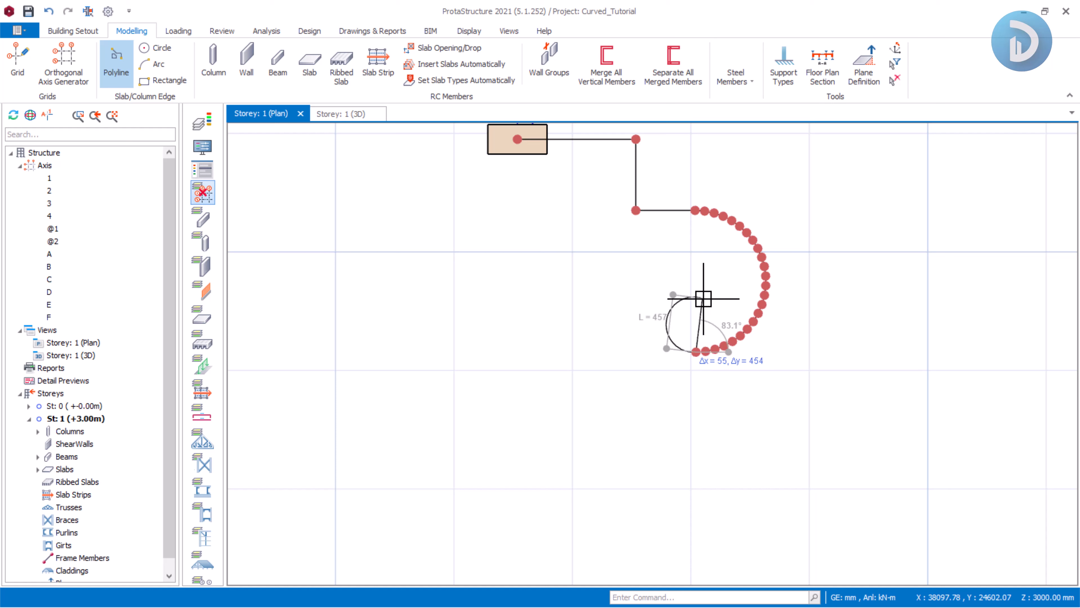
# Continue the polyline with straight segments left, down and left, then close the polyline edge.
pyautogui.rightClick(707, 298)
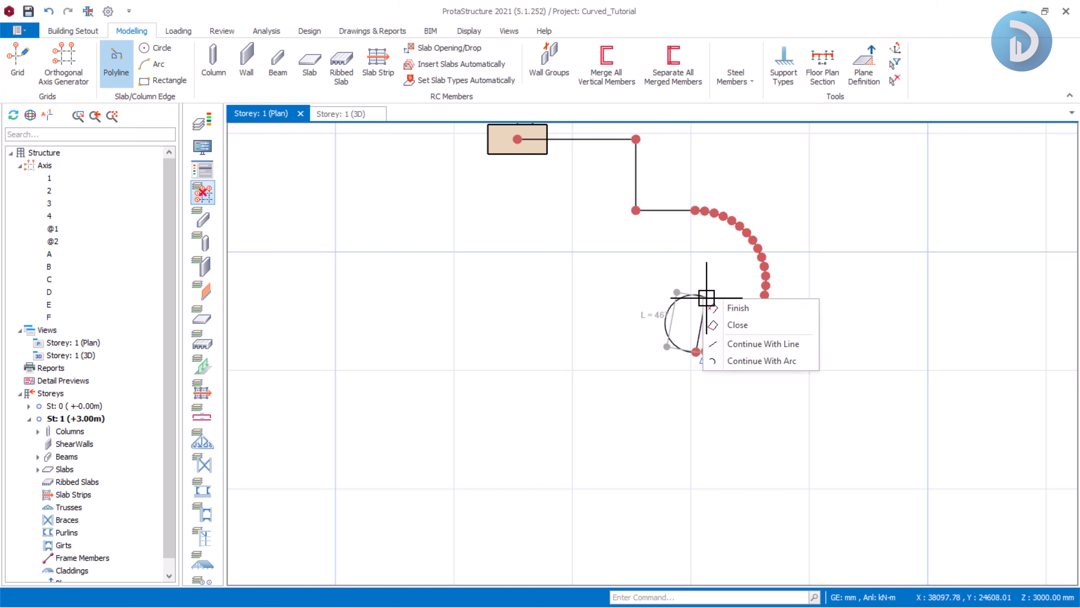
pyautogui.click(738, 345)
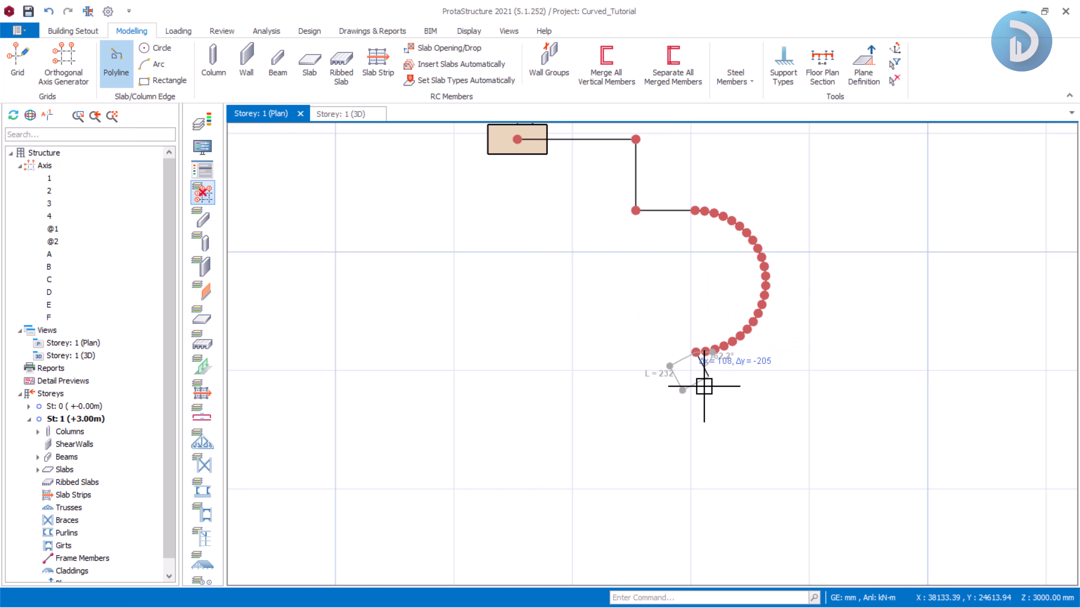
pyautogui.click(632, 351)
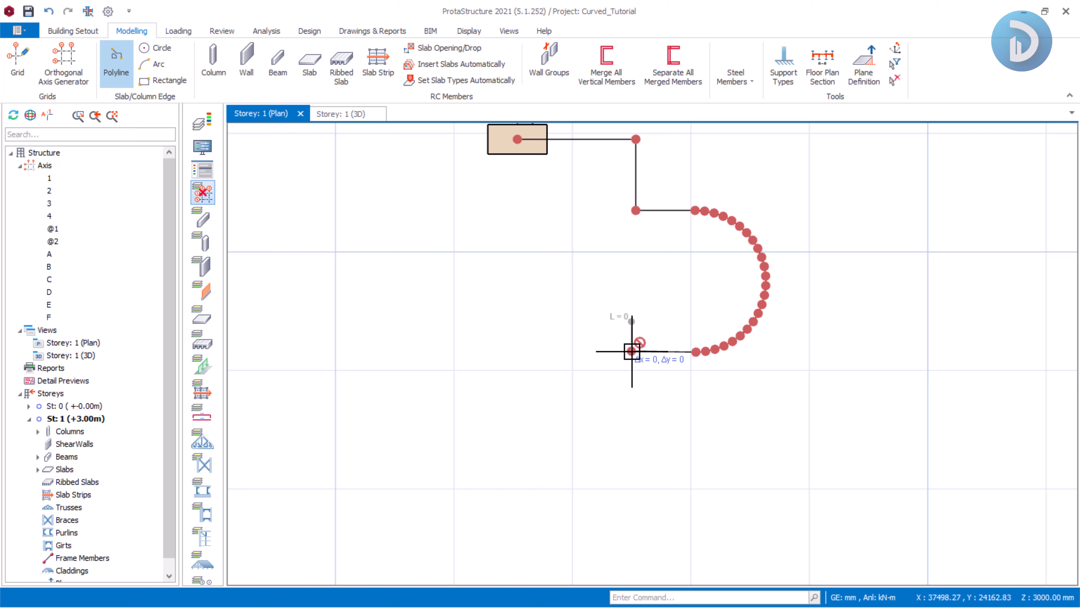
pyautogui.click(631, 483)
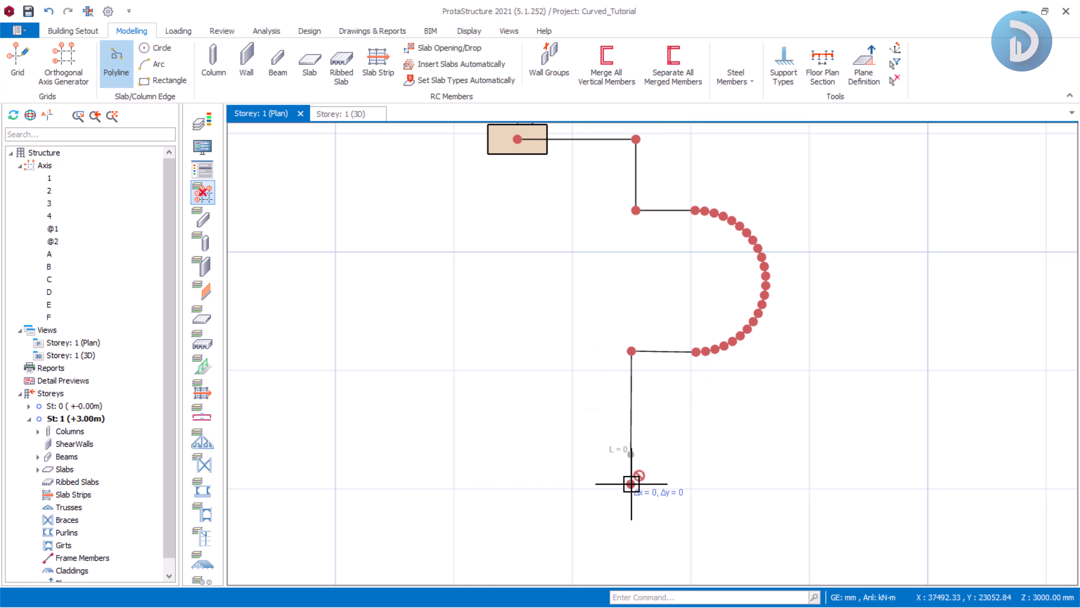
pyautogui.click(509, 483)
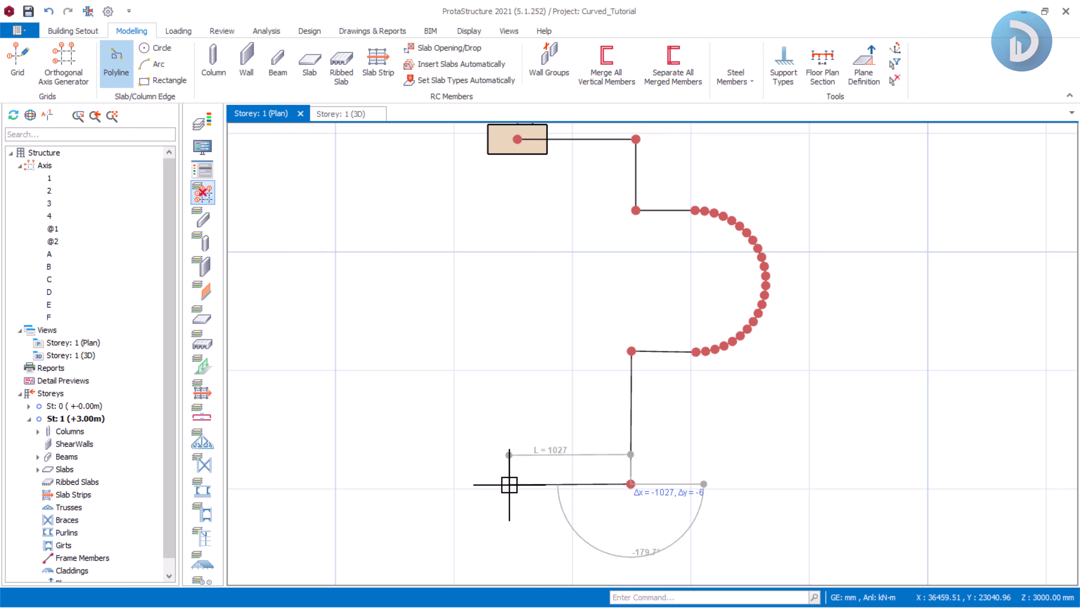
pyautogui.rightClick(530, 328)
pyautogui.click(566, 355)
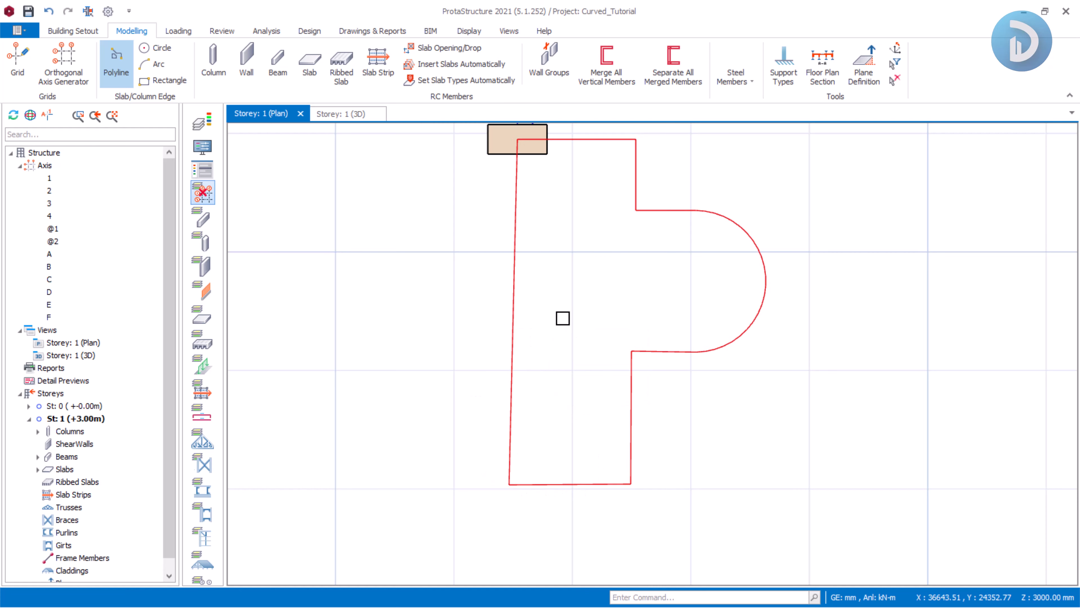
# Insert a 120 mm slab inside the closed polyline edge, then close the slab tool.
pyautogui.scroll(-8, 559, 315)
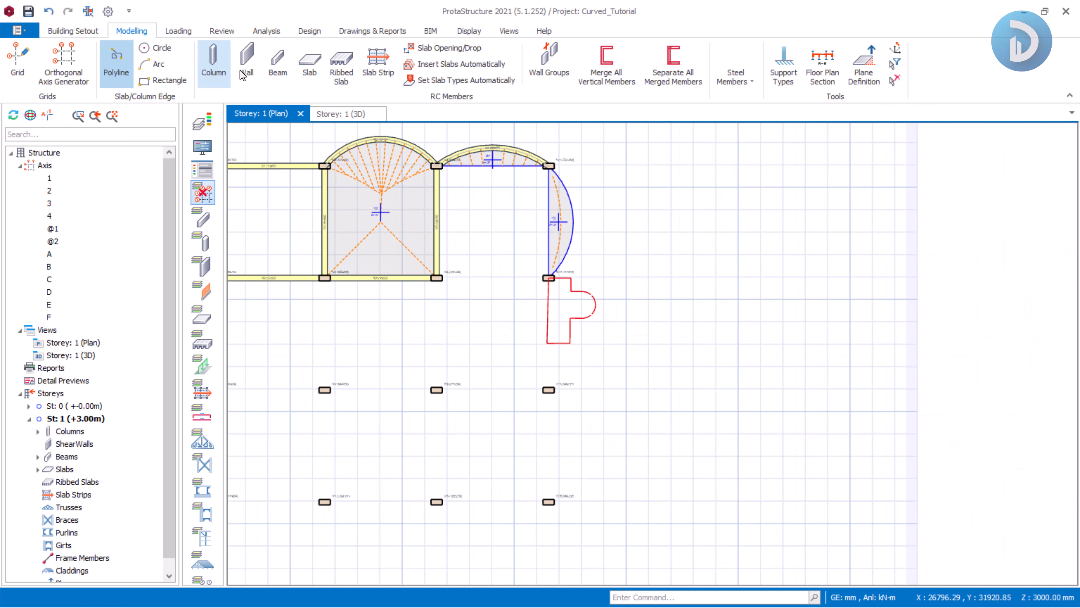
pyautogui.click(309, 63)
pyautogui.scroll(6, 566, 303)
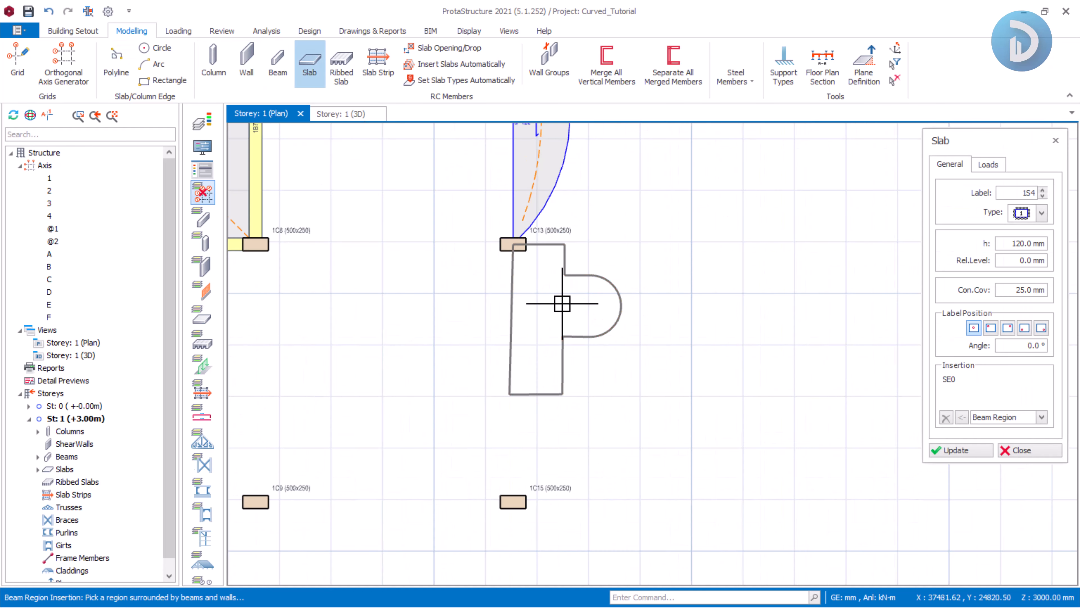
pyautogui.click(559, 298)
pyautogui.scroll(-3, 570, 296)
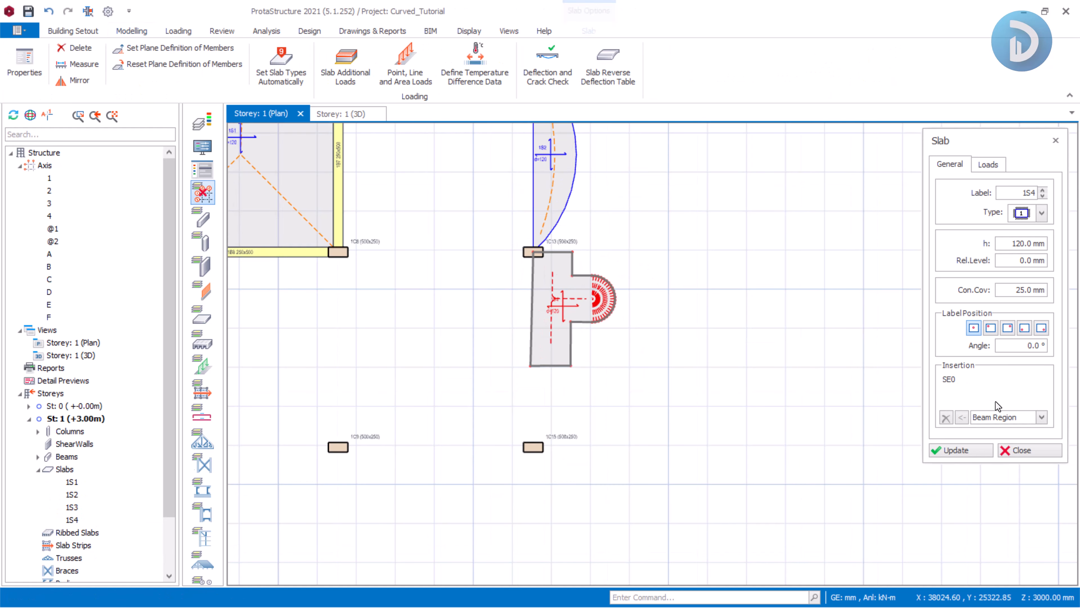
pyautogui.click(1021, 450)
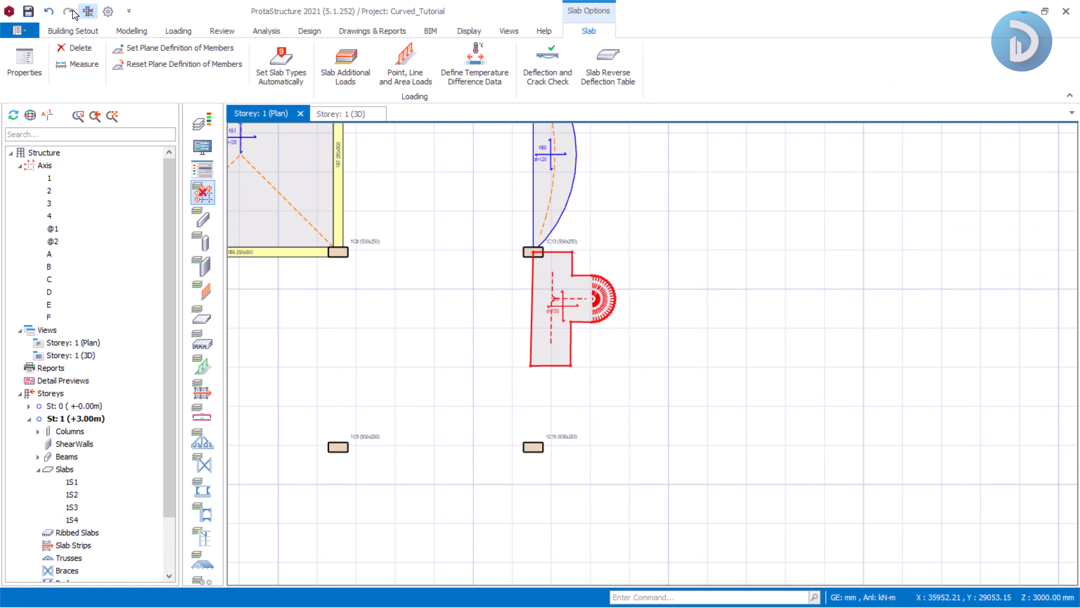
# Turn the axis display back on in the plan view.
pyautogui.click(78, 64)
pyautogui.scroll(-3, 585, 342)
pyautogui.scroll(2, 584, 342)
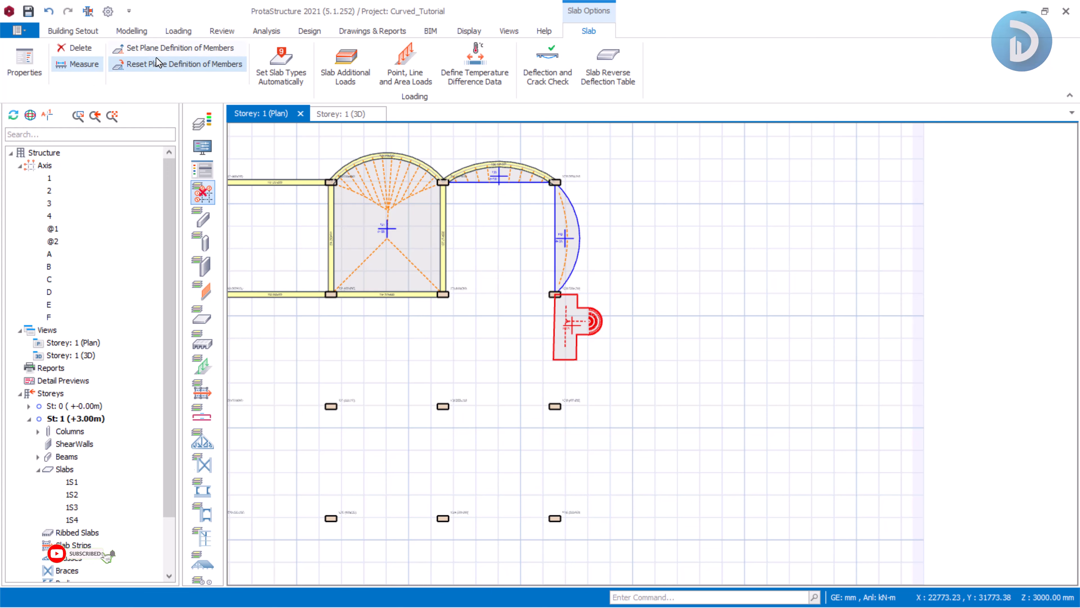
pyautogui.click(203, 193)
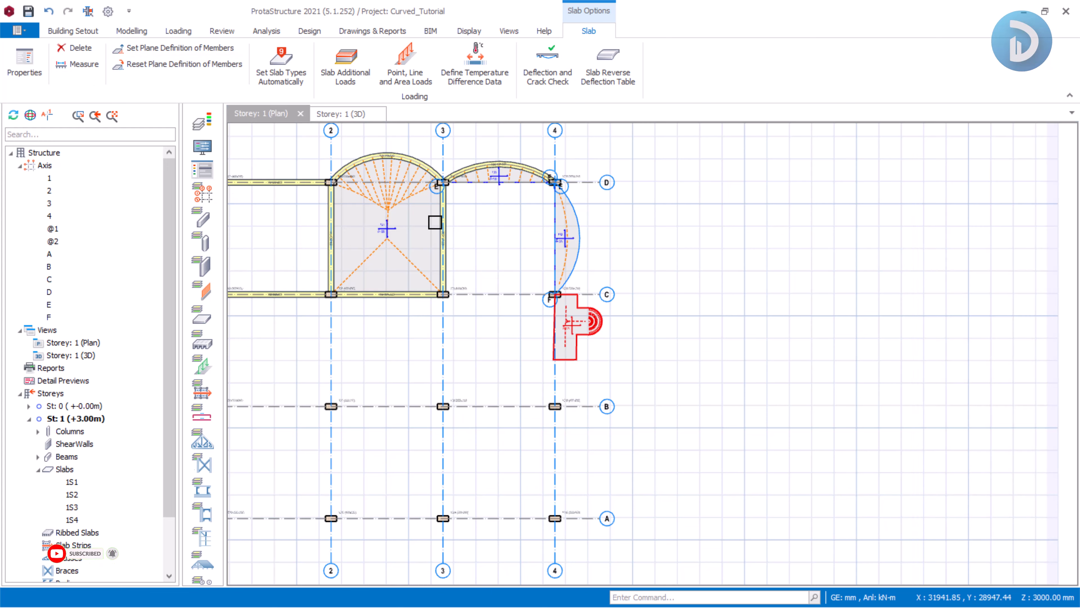
# Switch to the 3D view and orbit around the model to inspect the new polyline slab.
pyautogui.click(342, 114)
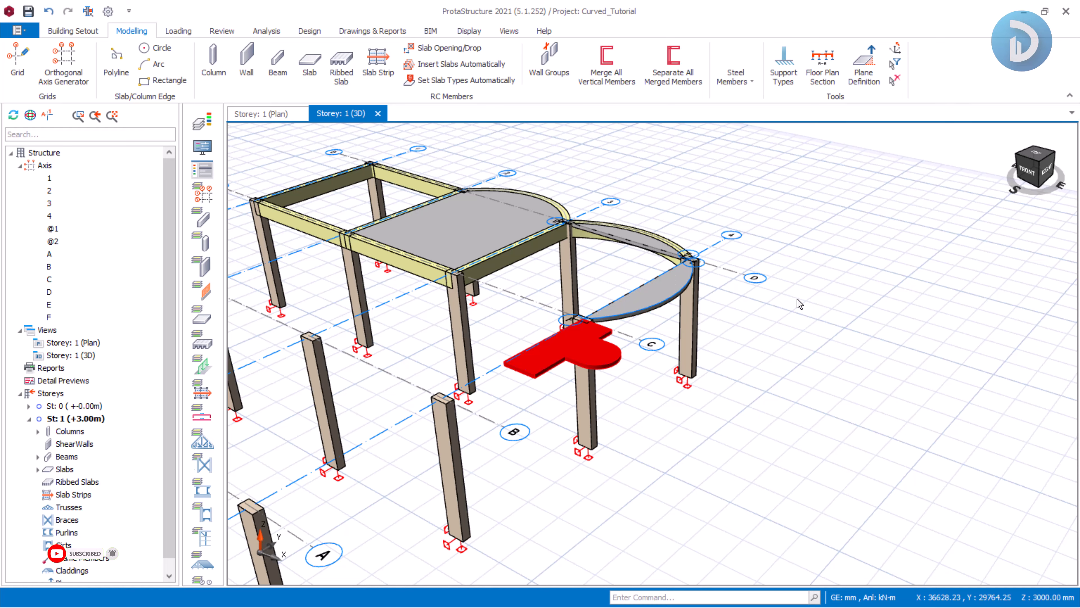
pyautogui.scroll(-4, 847, 283)
pyautogui.moveTo(741, 386)
pyautogui.mouseDown(button='middle')
pyautogui.moveTo(841, 419)
pyautogui.moveTo(731, 218)
pyautogui.moveTo(719, 270)
pyautogui.moveTo(581, 270)
pyautogui.moveTo(711, 279)
pyautogui.mouseUp(button='middle')
pyautogui.scroll(4, 730, 217)
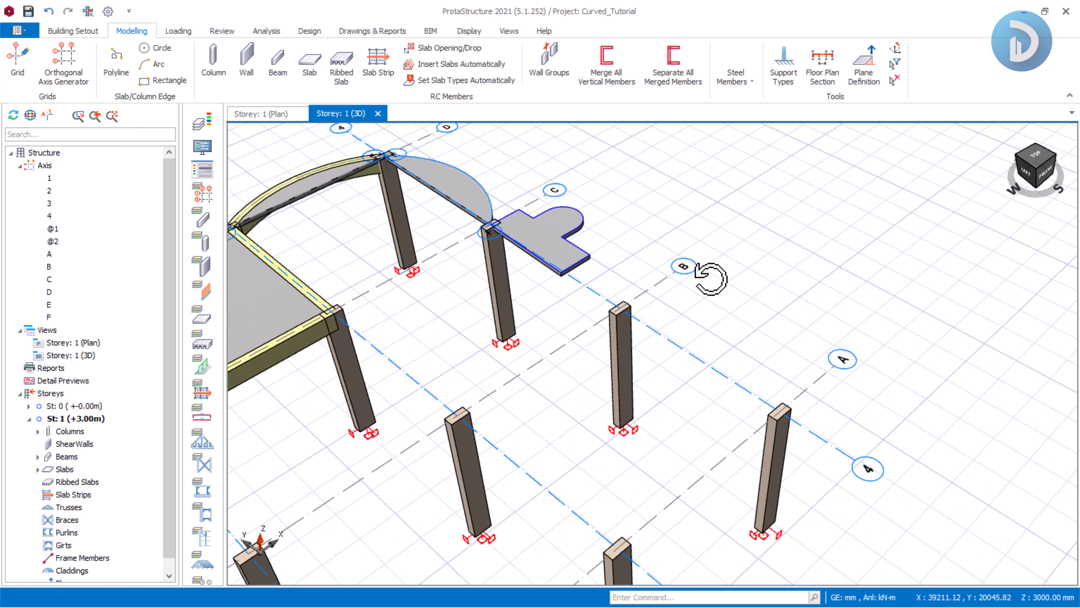
# Return to the plan view and start a new polyline slab edge at the column where axes B and 4 meet.
pyautogui.click(273, 117)
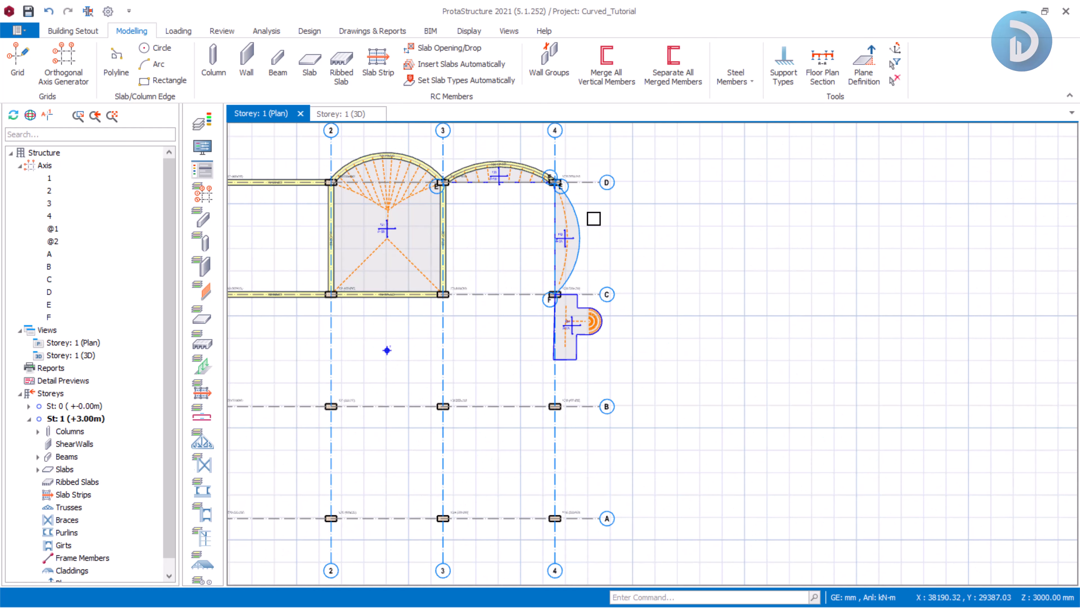
pyautogui.scroll(-3, 593, 220)
pyautogui.moveTo(568, 333); pyautogui.dragTo(619, 283, button='middle')
pyautogui.scroll(3, 593, 249)
pyautogui.scroll(2, 619, 283)
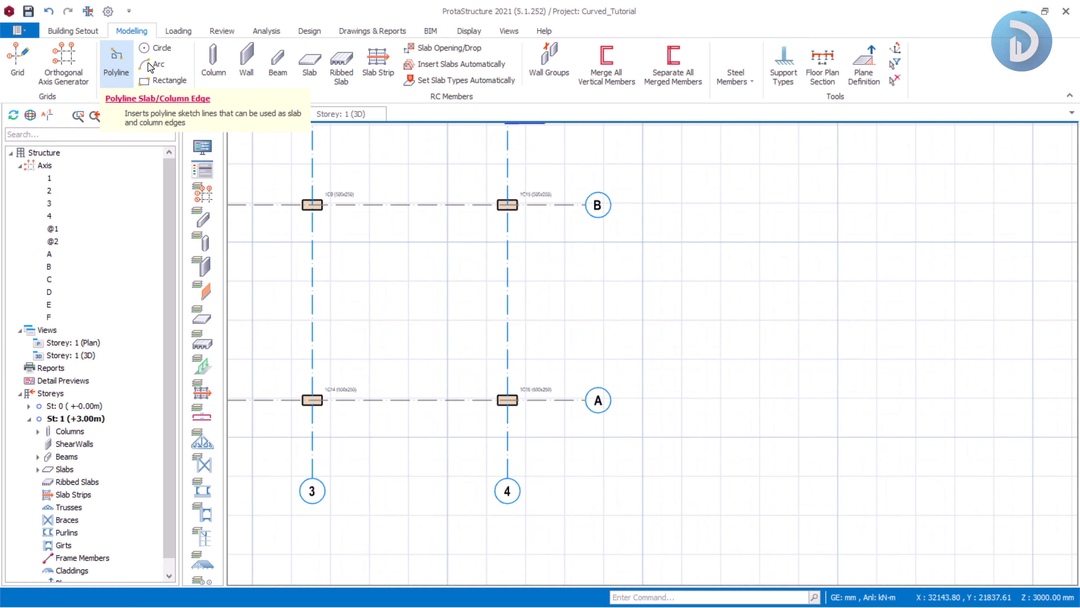
pyautogui.moveTo(552, 306); pyautogui.dragTo(614, 242, button='middle')
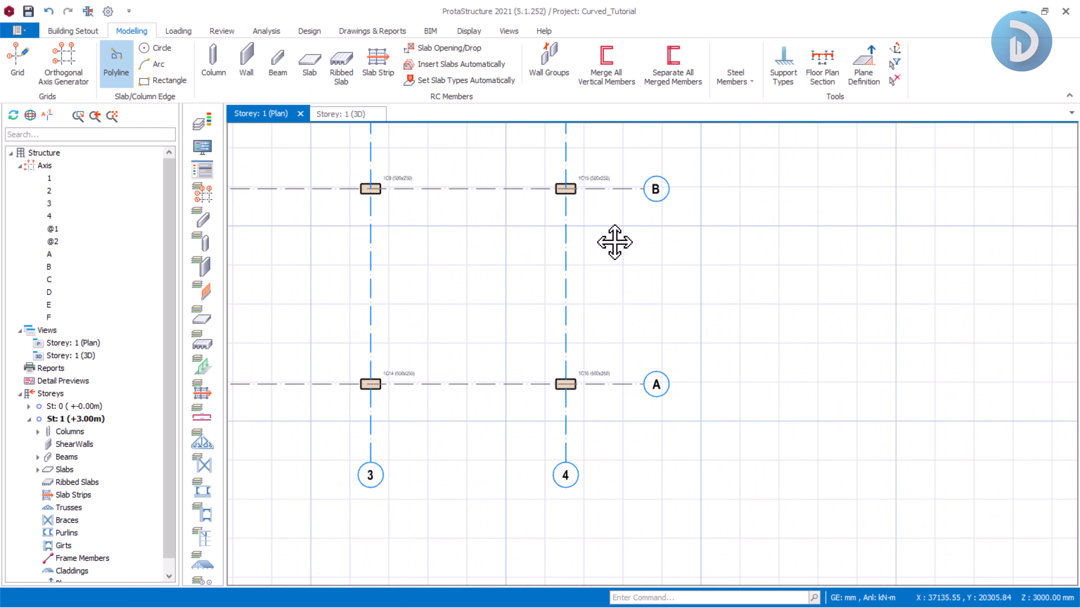
pyautogui.scroll(2, 595, 217)
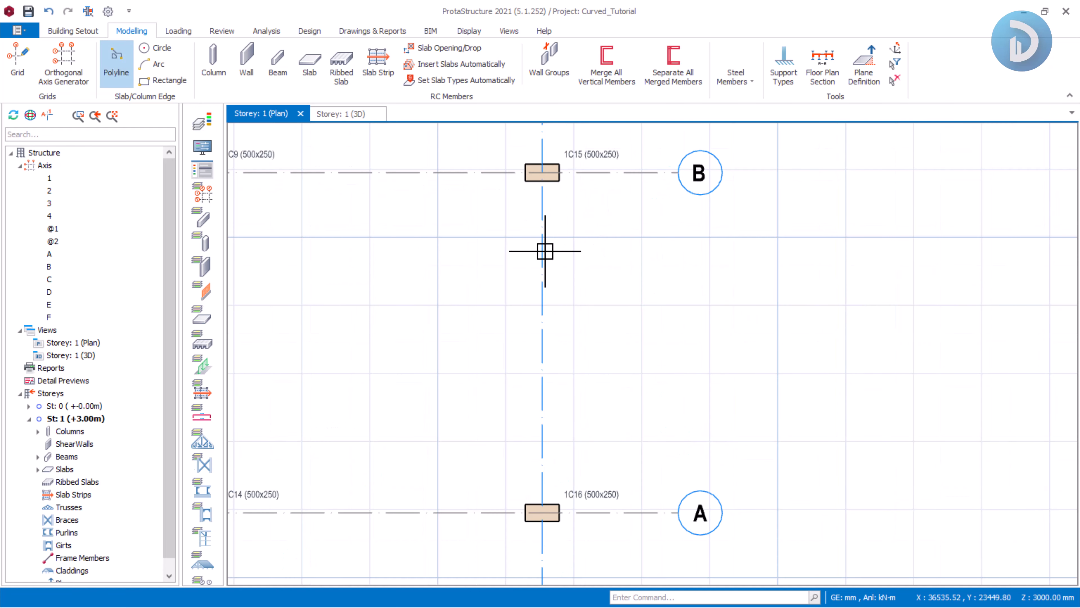
pyautogui.scroll(2, 545, 251)
pyautogui.moveTo(542, 173); pyautogui.dragTo(528, 270, button='middle')
pyautogui.click(528, 212)
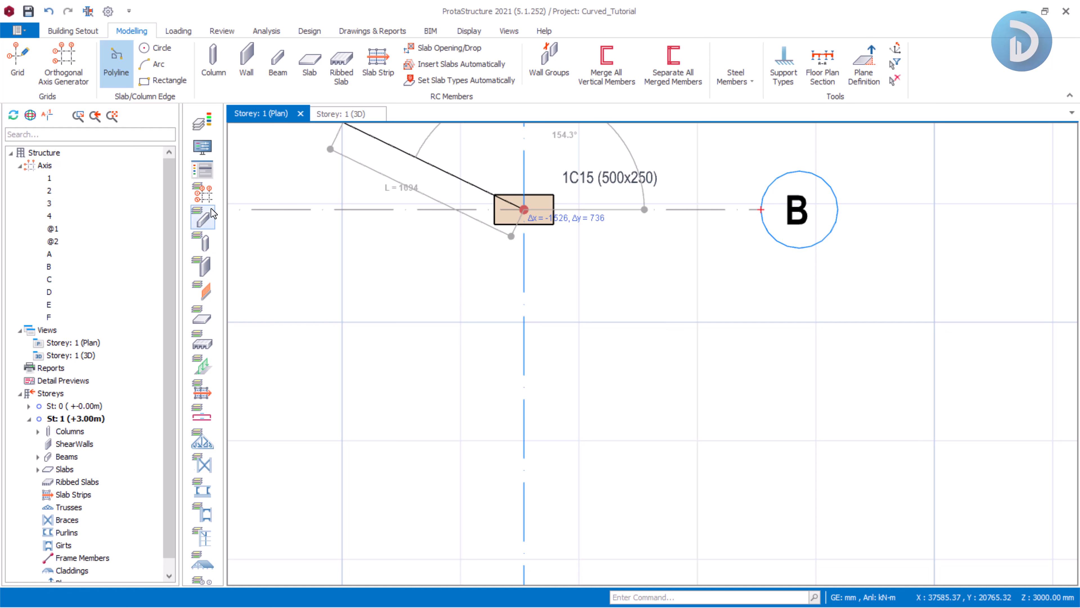
# Draw a straight segment to the grid intersection right of the column, then a semicircular arc curving downward.
pyautogui.scroll(2, 713, 220)
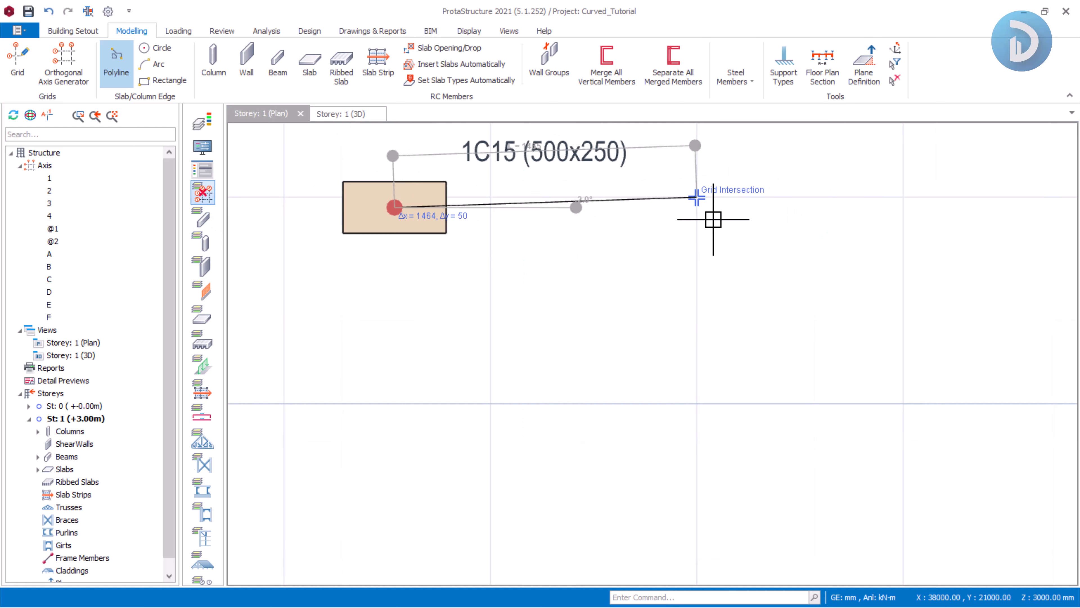
pyautogui.click(734, 215)
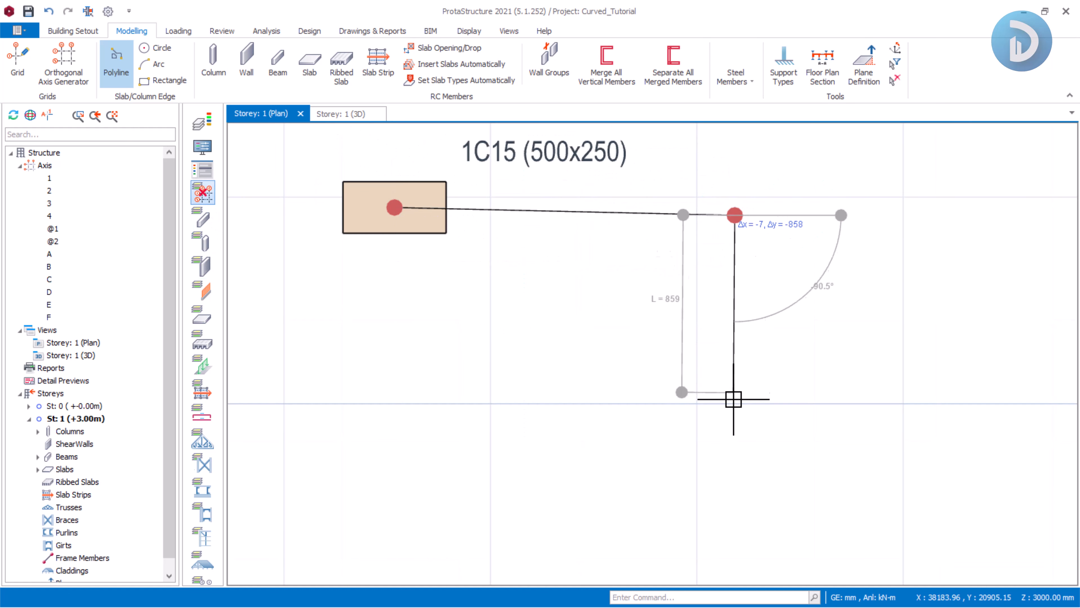
pyautogui.rightClick(763, 376)
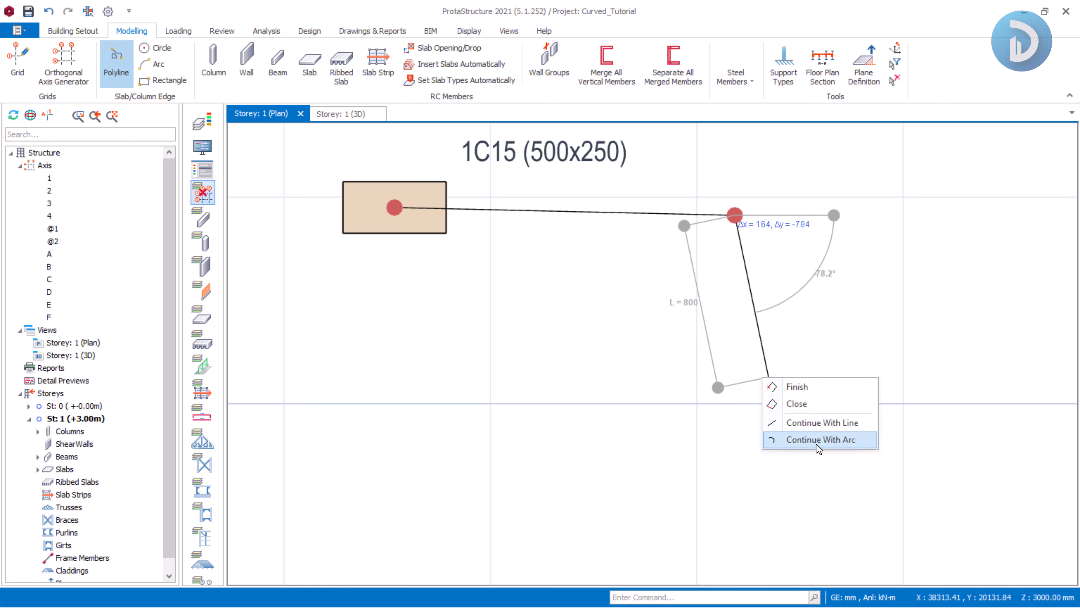
pyautogui.click(818, 439)
pyautogui.scroll(2, 767, 458)
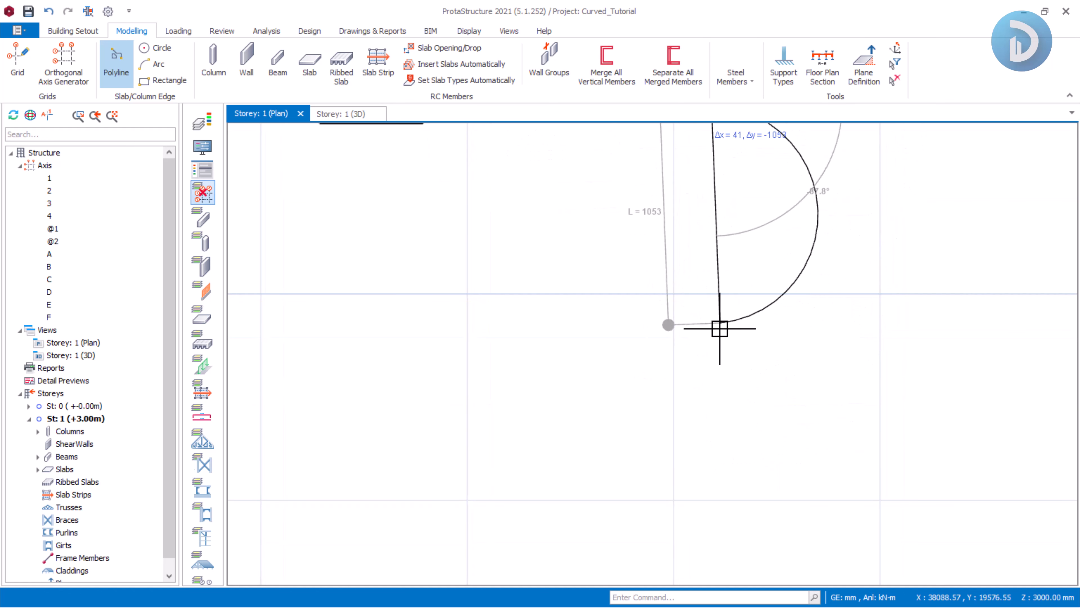
pyautogui.scroll(-2, 720, 328)
pyautogui.click(717, 335)
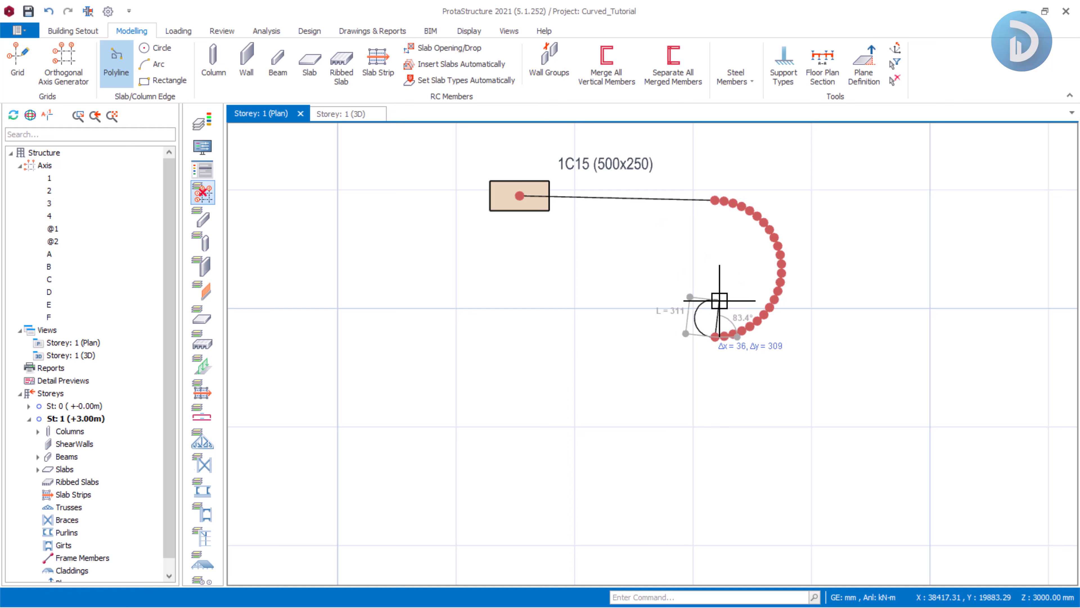
# Continue the polyline with a straight segment going down from the arc's end.
pyautogui.rightClick(720, 301)
pyautogui.click(753, 350)
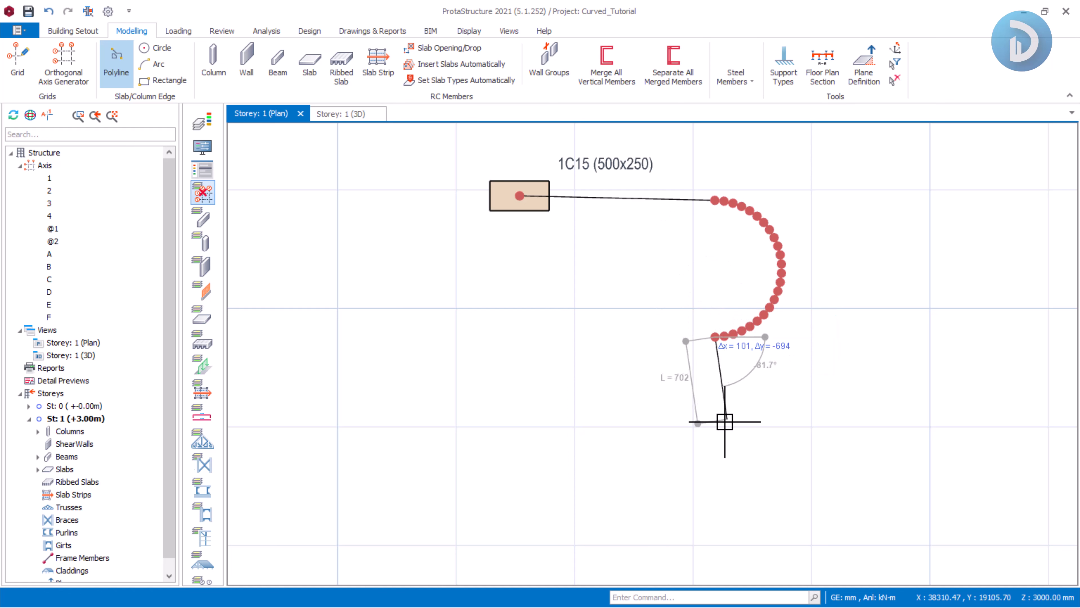
pyautogui.click(717, 420)
# Continue the polyline with an arc curving down and to the left.
pyautogui.rightClick(770, 380)
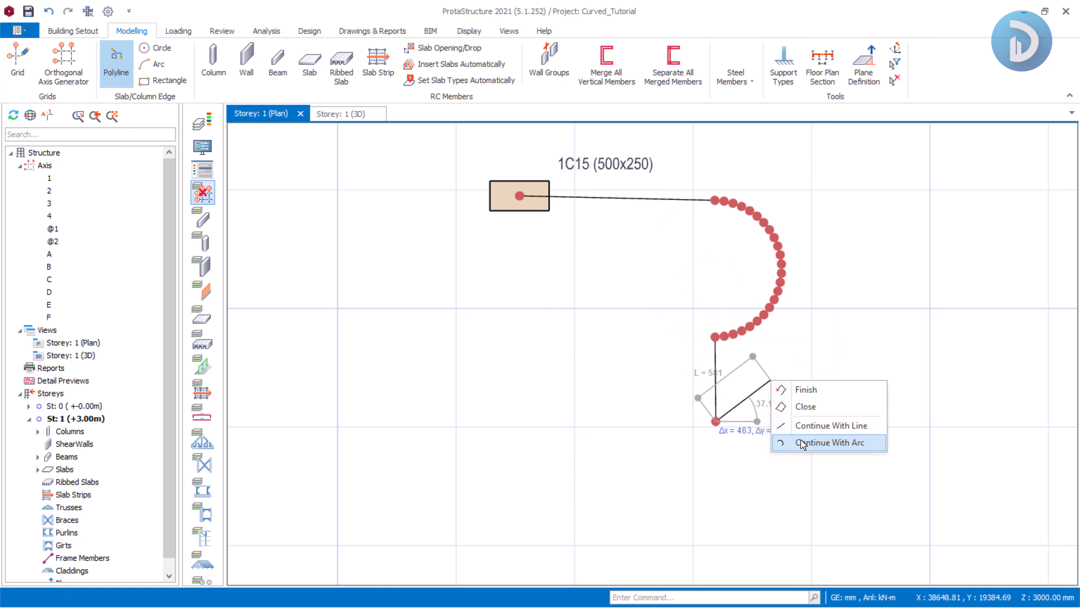
pyautogui.click(786, 442)
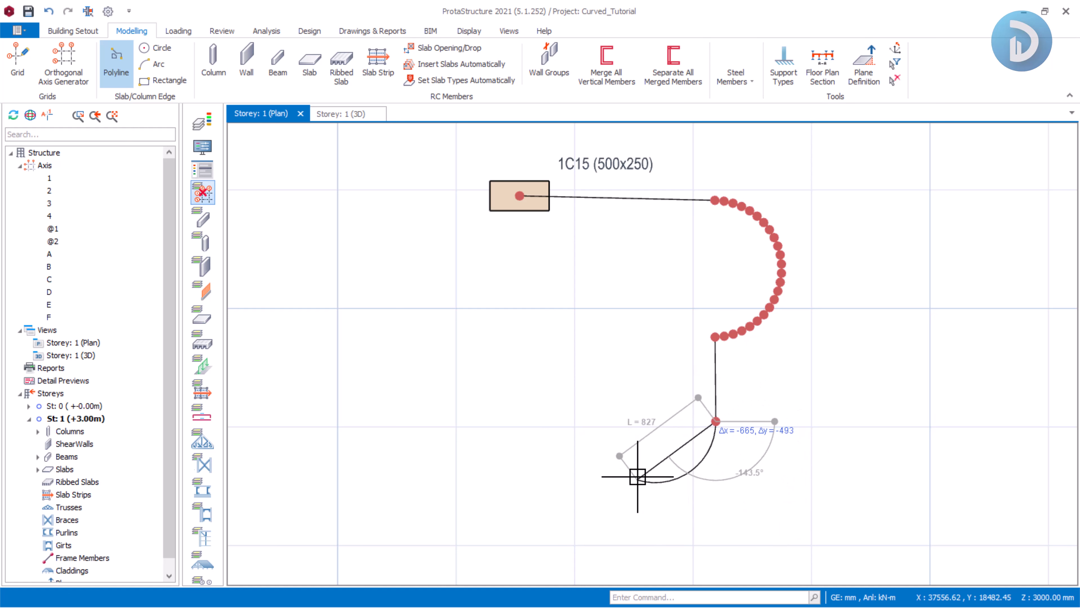
pyautogui.click(634, 465)
# Finish the slab edge polyline with a straight segment going left and close it back to the starting column.
pyautogui.rightClick(627, 327)
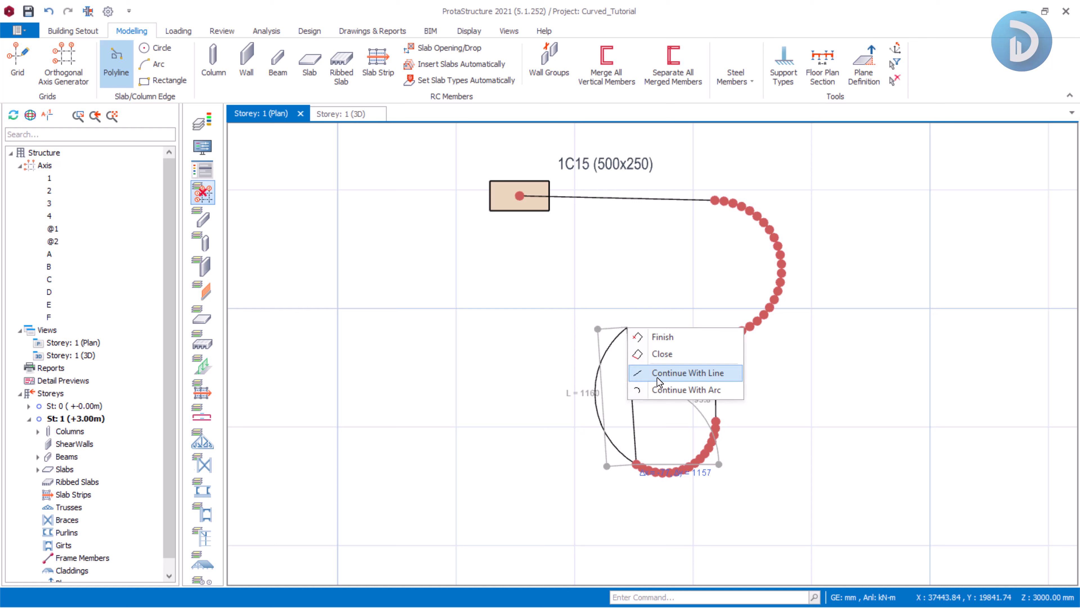
pyautogui.click(671, 369)
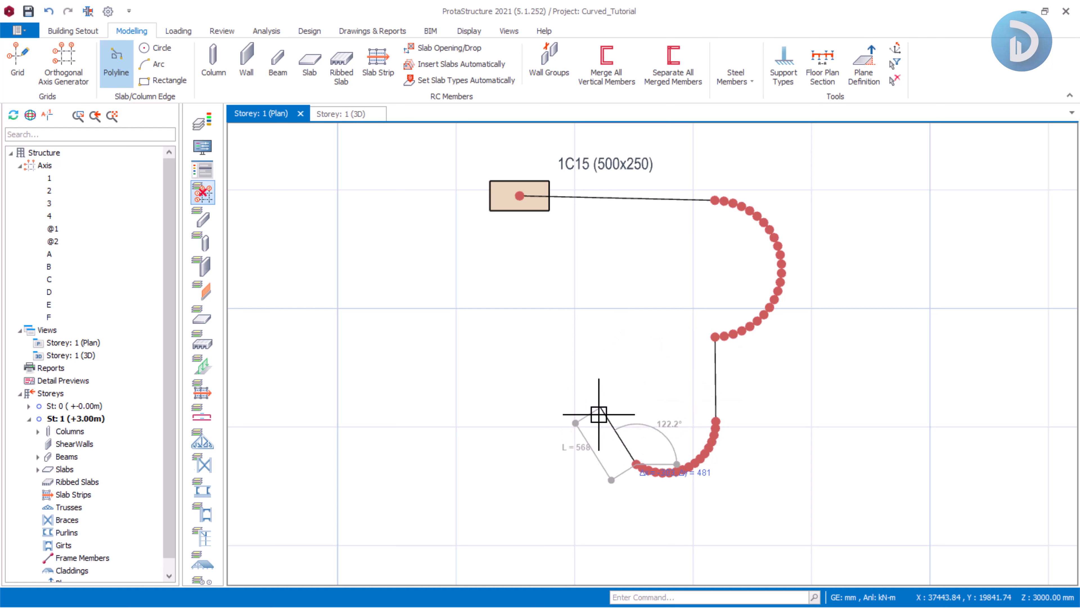
pyautogui.click(522, 457)
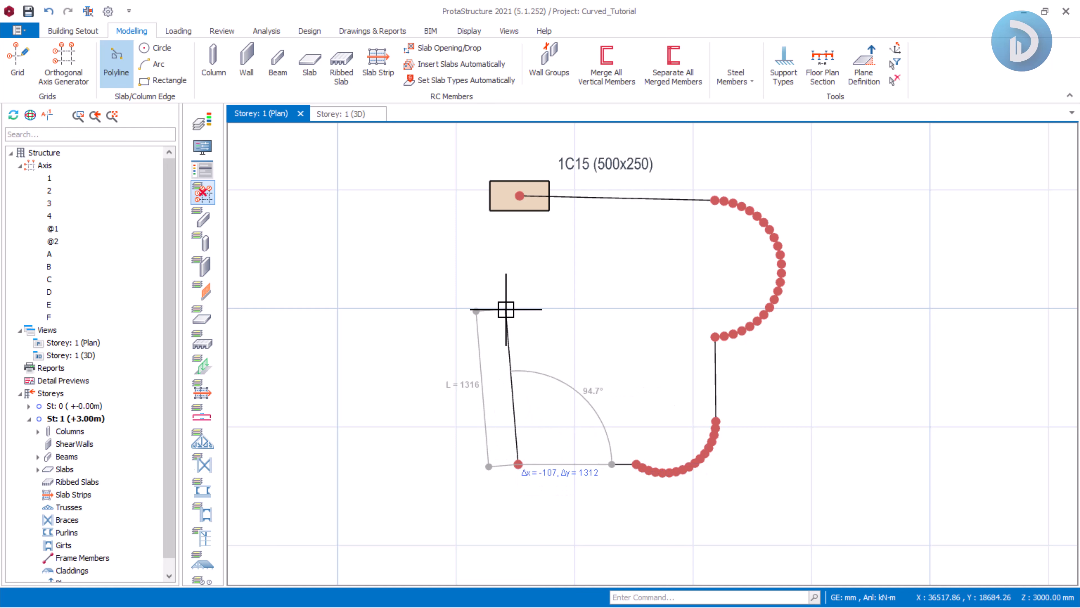
pyautogui.rightClick(504, 307)
pyautogui.click(557, 336)
pyautogui.scroll(-2, 597, 298)
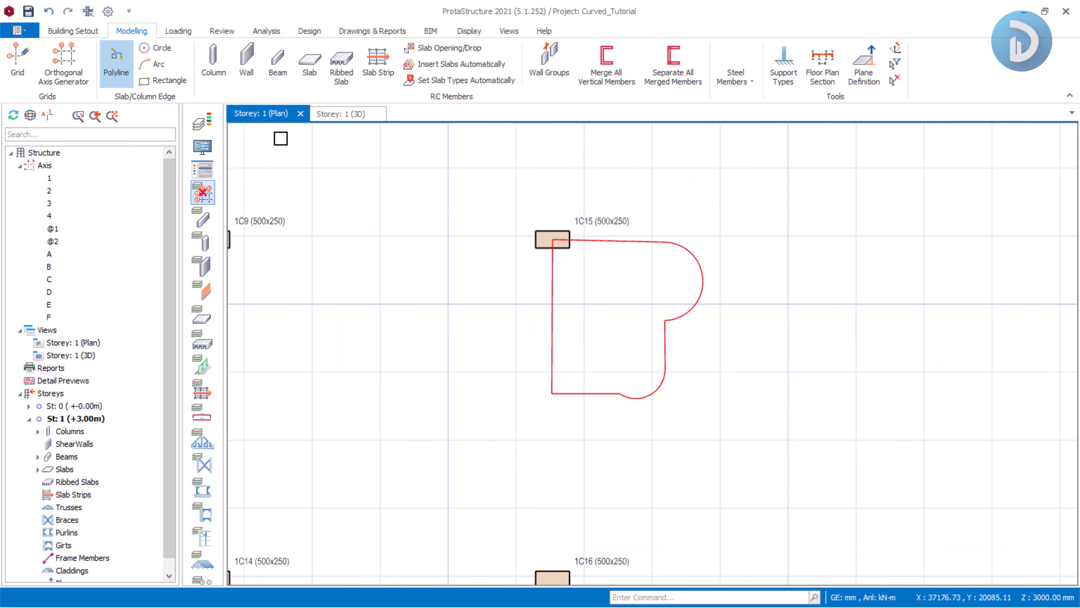
# Insert a slab inside the closed curved slab edge at column 1C15.
pyautogui.click(309, 63)
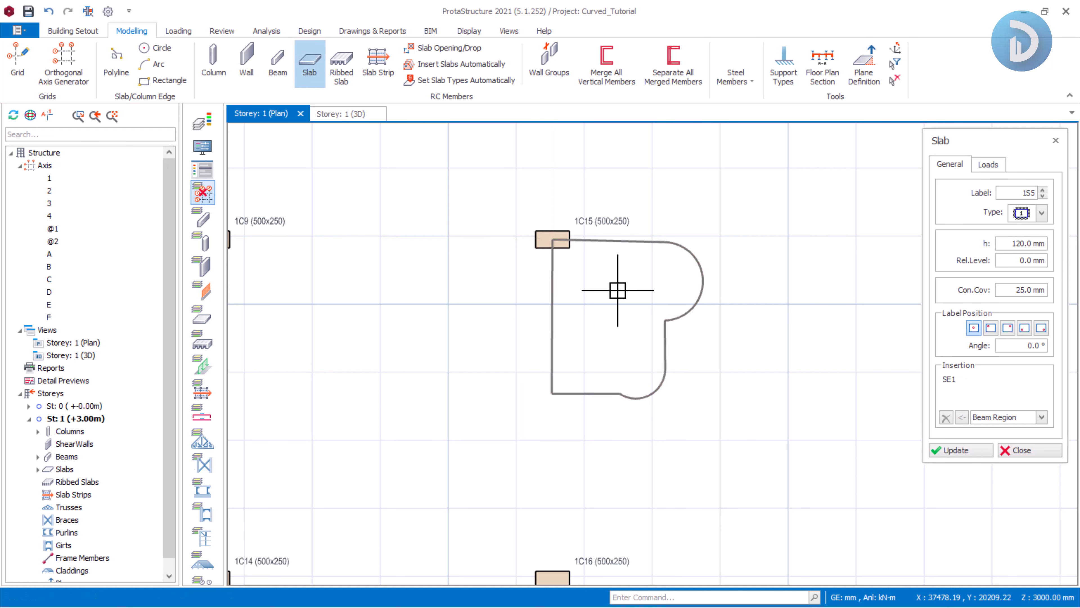
pyautogui.click(619, 286)
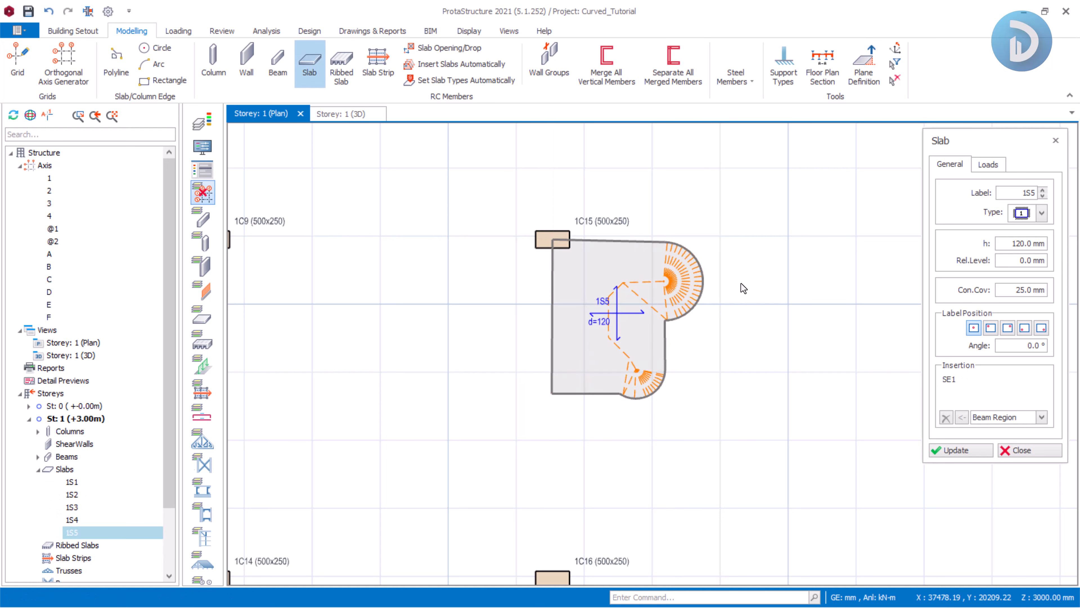
pyautogui.click(1023, 450)
# Draw curved axis G as a three-point arc sagging downward between the columns at axes 2 and 3 on axis A.
pyautogui.scroll(-1, 693, 277)
pyautogui.scroll(1, 667, 307)
pyautogui.moveTo(545, 273); pyautogui.dragTo(625, 263, button='middle')
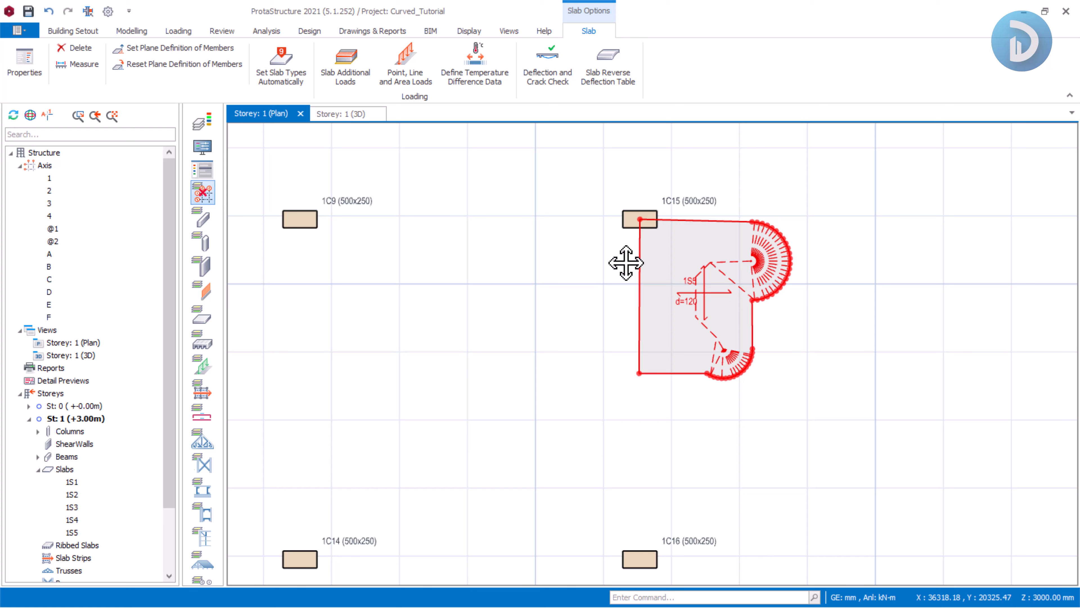
pyautogui.scroll(-3, 674, 234)
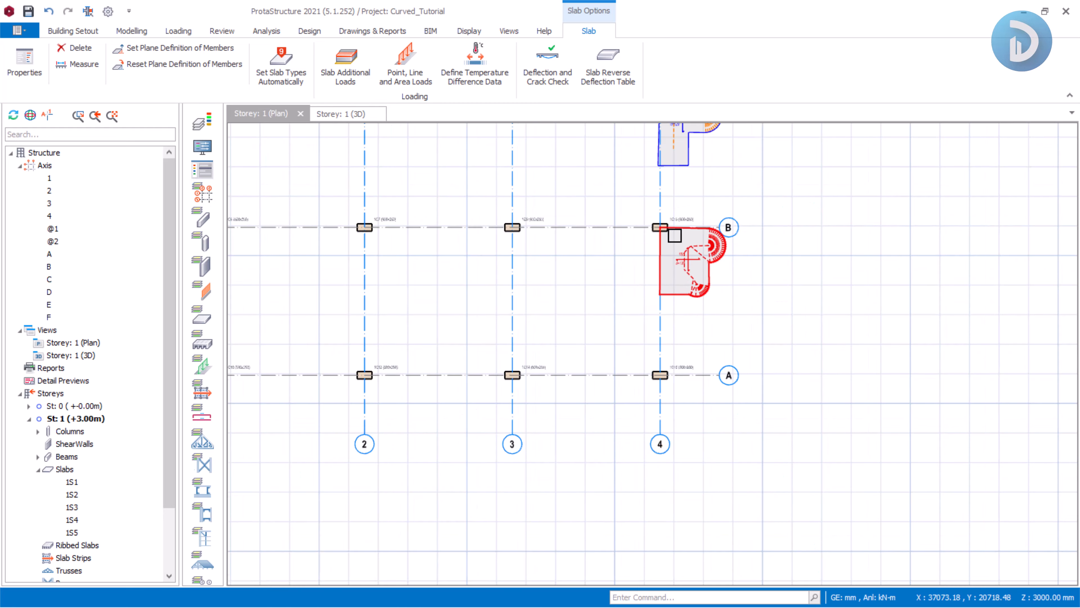
pyautogui.moveTo(633, 321); pyautogui.dragTo(689, 299, button='middle')
pyautogui.moveTo(541, 329); pyautogui.dragTo(622, 328, button='middle')
pyautogui.scroll(3, 562, 331)
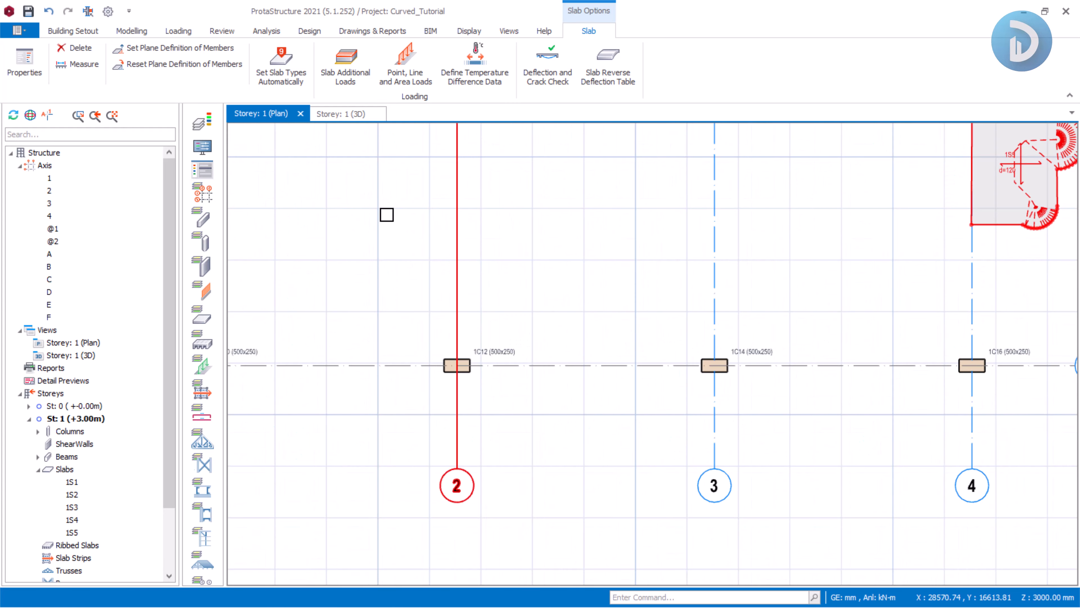
pyautogui.click(69, 32)
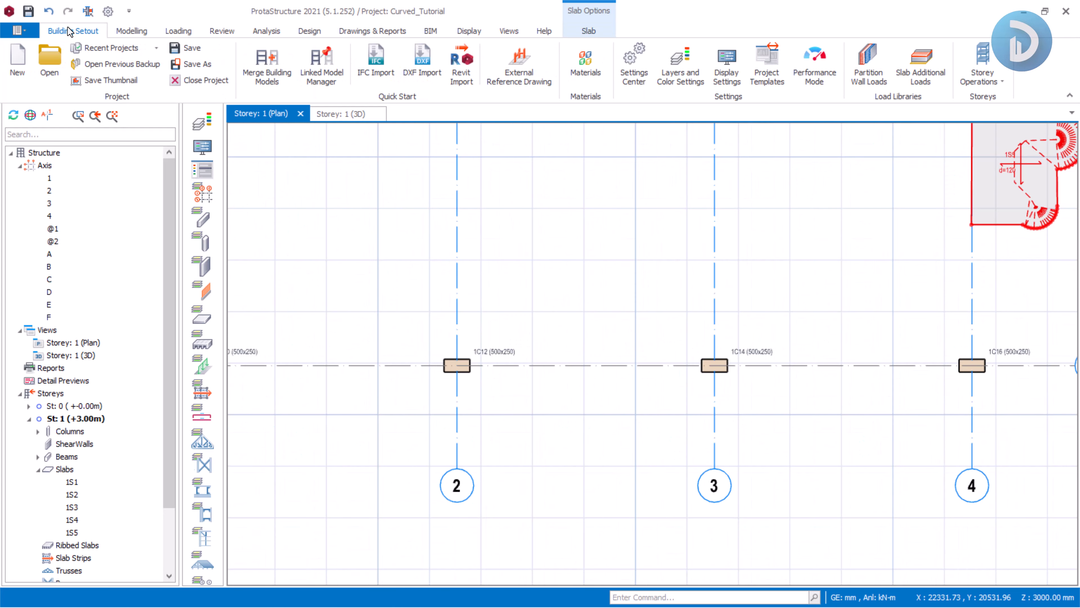
pyautogui.click(133, 31)
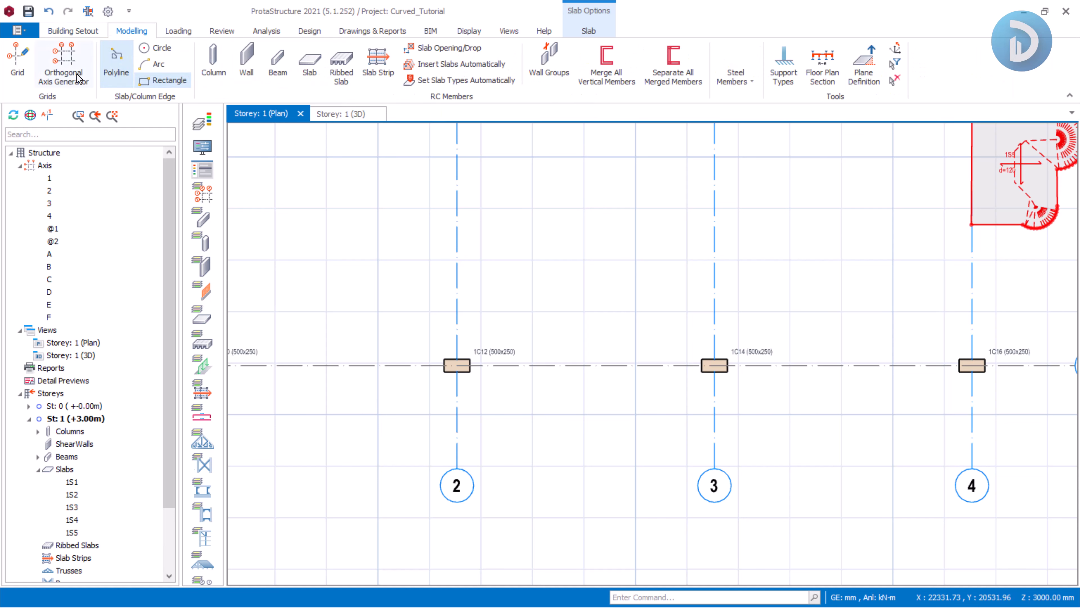
pyautogui.click(17, 59)
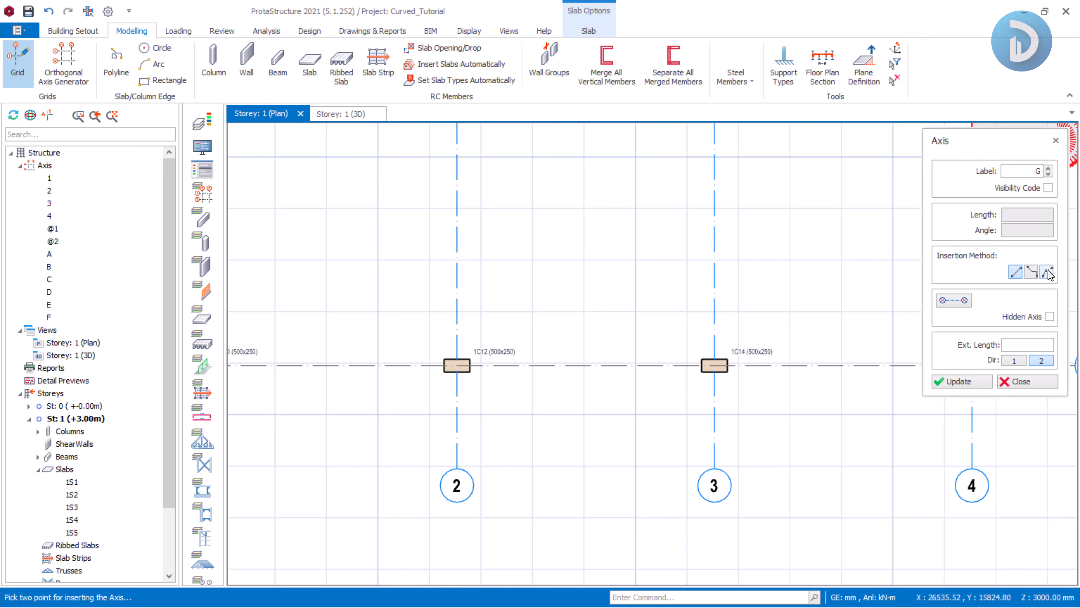
pyautogui.click(1048, 273)
pyautogui.click(456, 366)
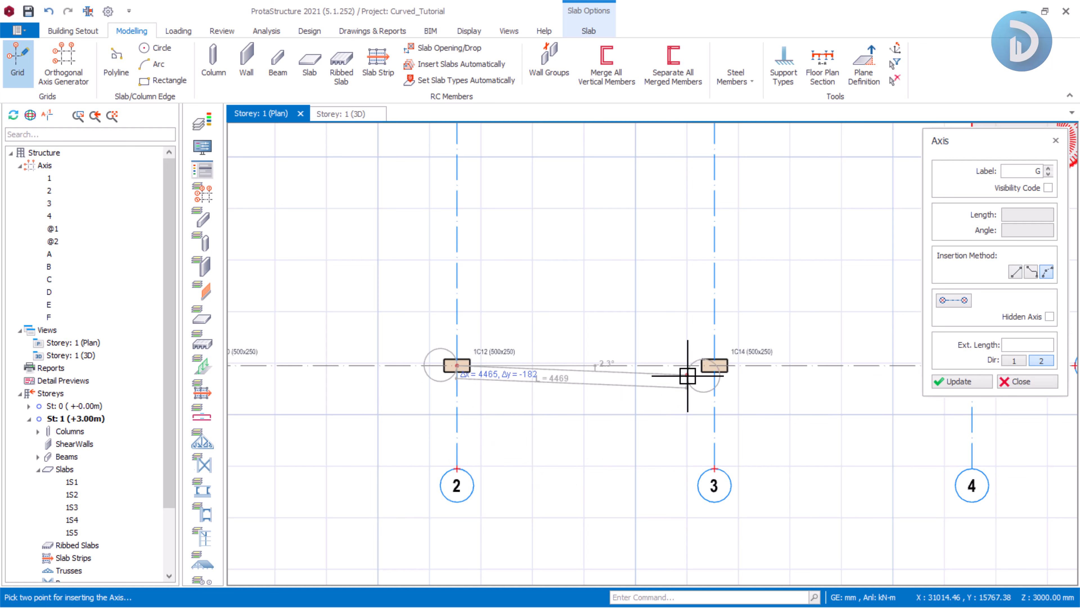
pyautogui.scroll(3, 688, 375)
pyautogui.click(734, 357)
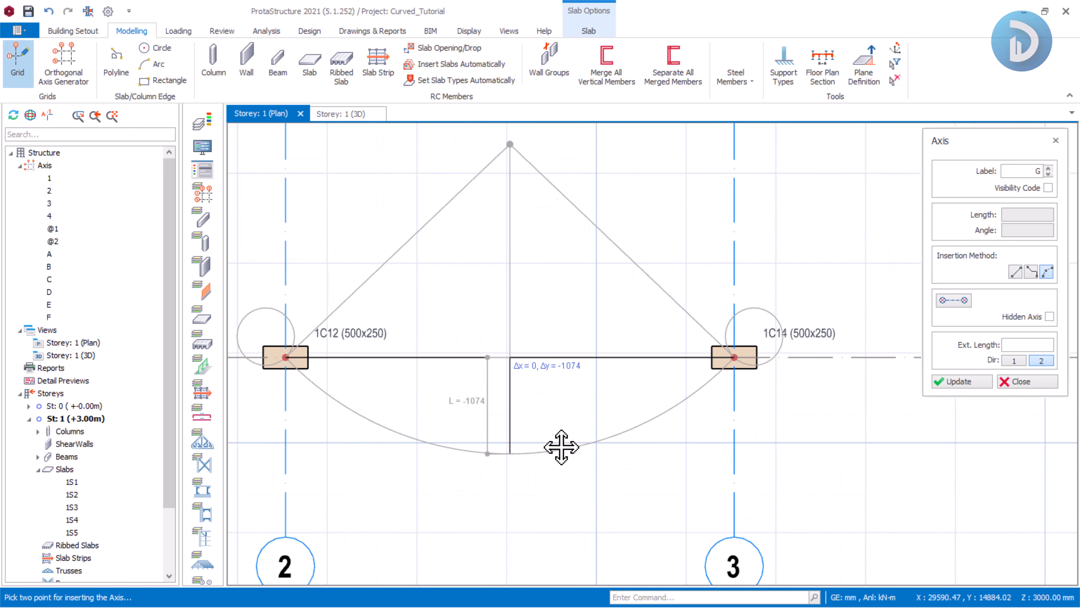
pyautogui.moveTo(562, 447); pyautogui.dragTo(540, 446, button='middle')
pyautogui.scroll(2, 537, 404)
pyautogui.click(535, 367)
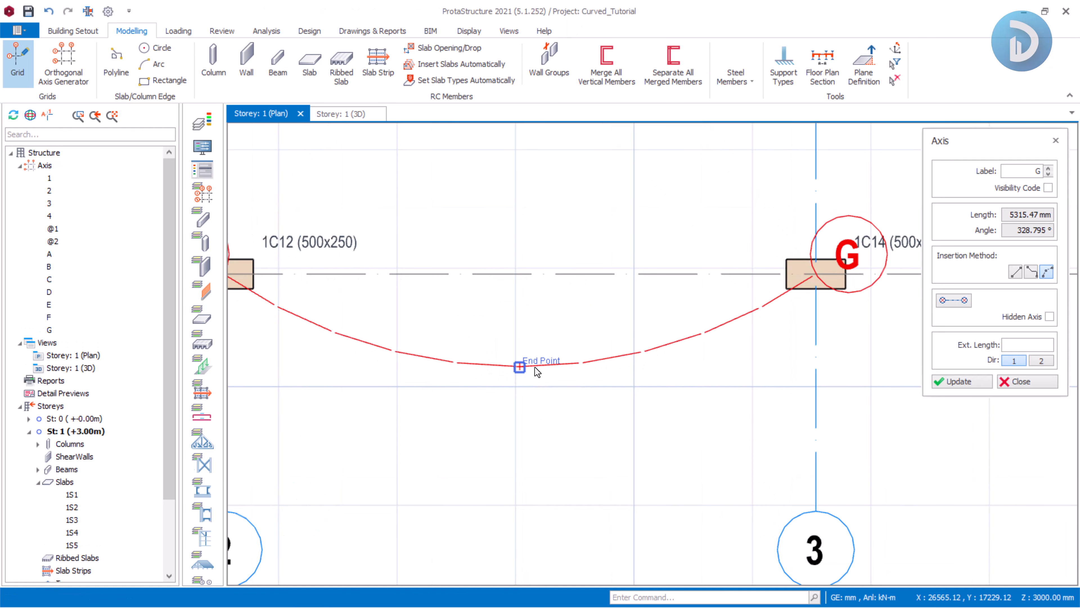
pyautogui.scroll(-2, 533, 368)
pyautogui.scroll(-2, 539, 315)
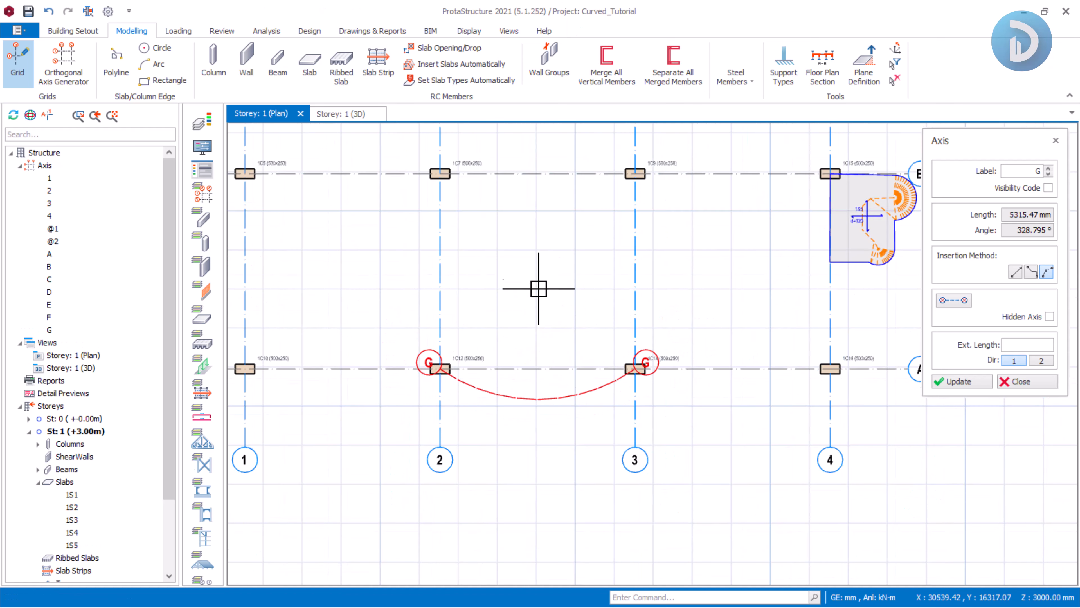
pyautogui.moveTo(538, 289); pyautogui.dragTo(553, 340, button='middle')
pyautogui.click(1019, 382)
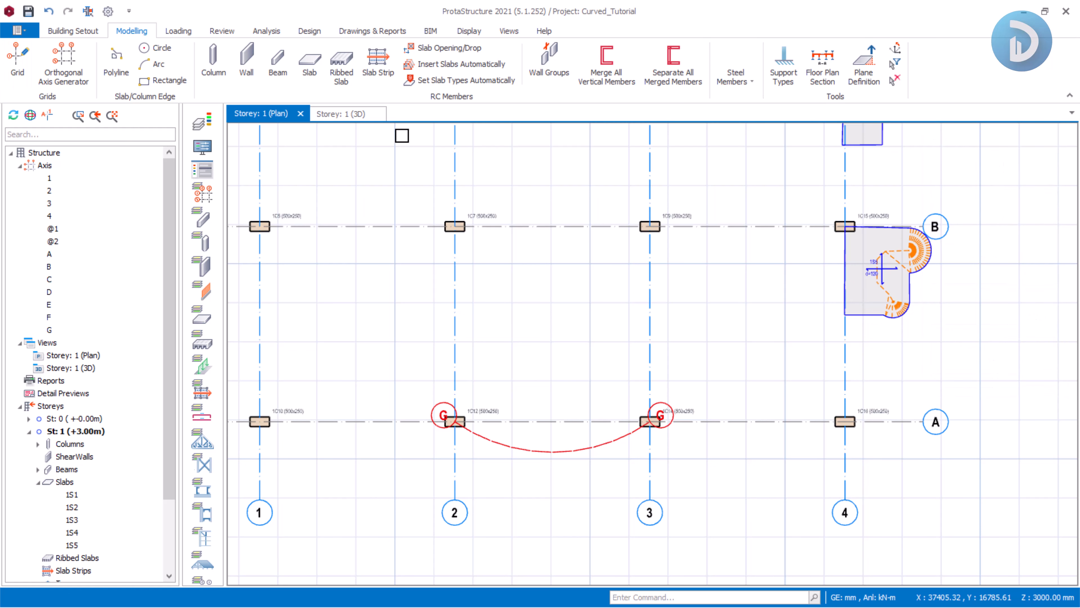
# Insert a slab with the Pick Axis method, bounded by axes 2, G, 3 and B.
pyautogui.click(309, 64)
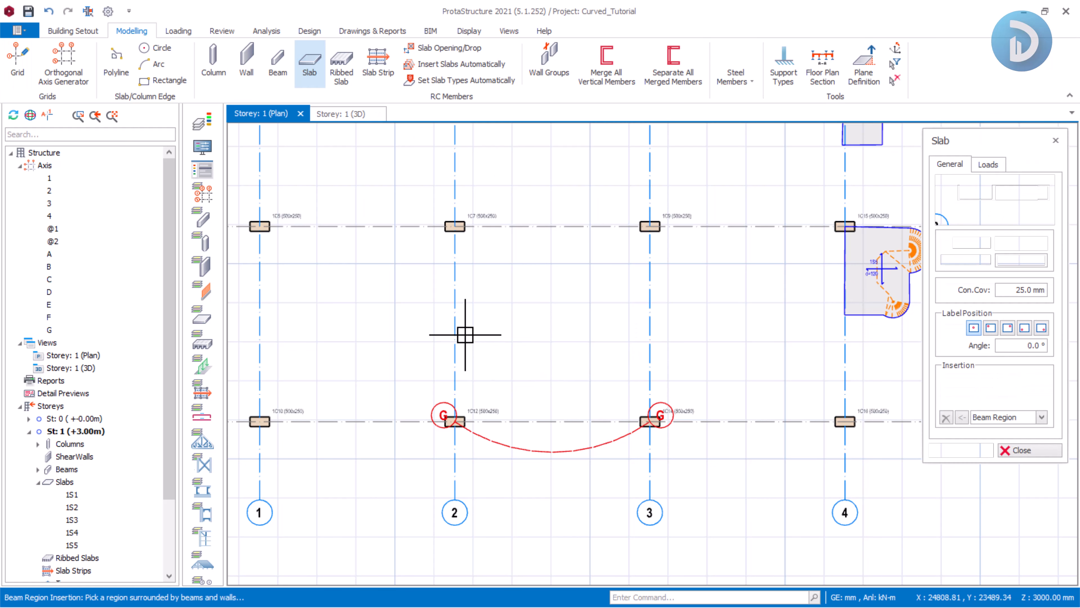
pyautogui.scroll(2, 506, 400)
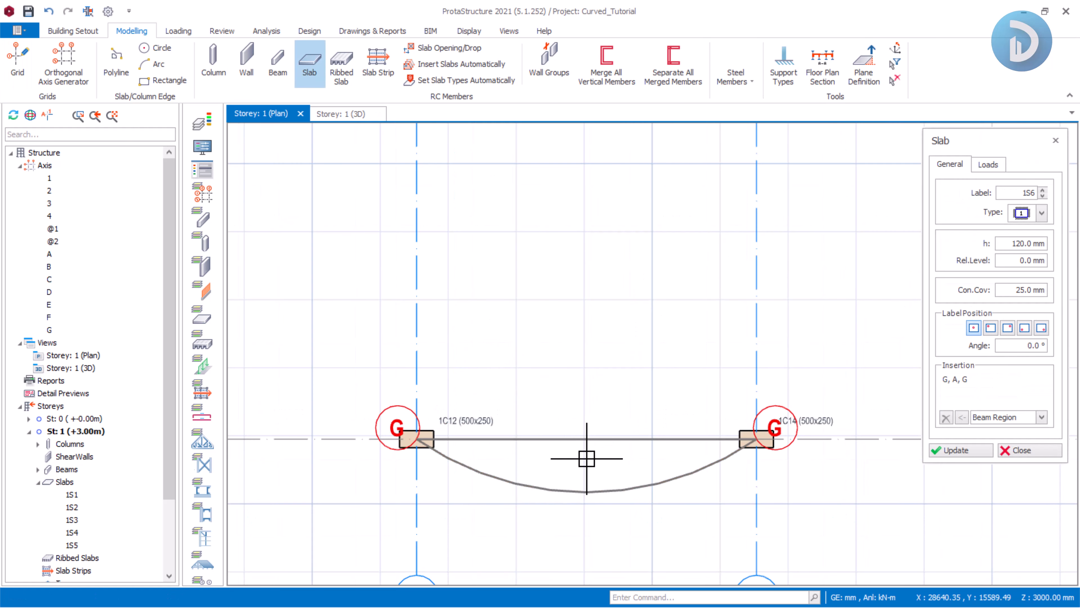
pyautogui.scroll(-3, 552, 456)
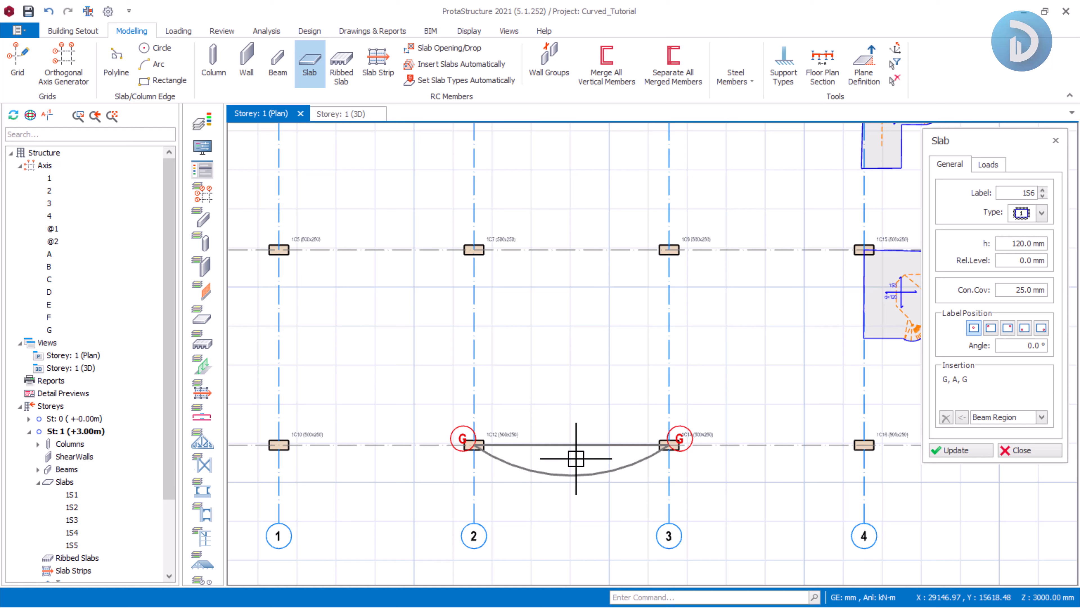
pyautogui.click(1041, 417)
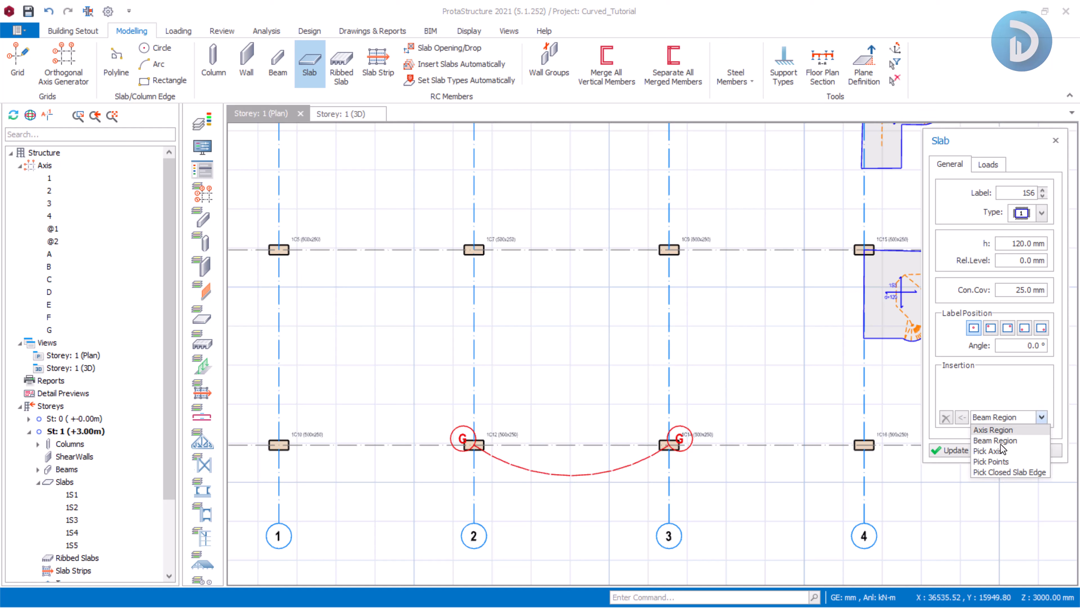
pyautogui.click(988, 451)
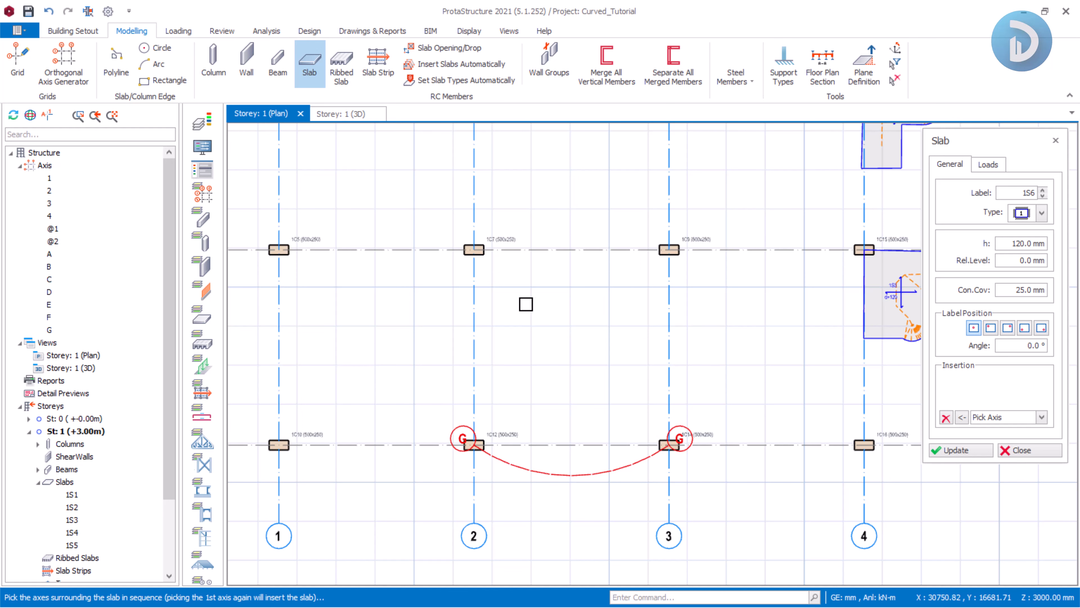
pyautogui.scroll(-3, 539, 314)
pyautogui.scroll(2, 540, 306)
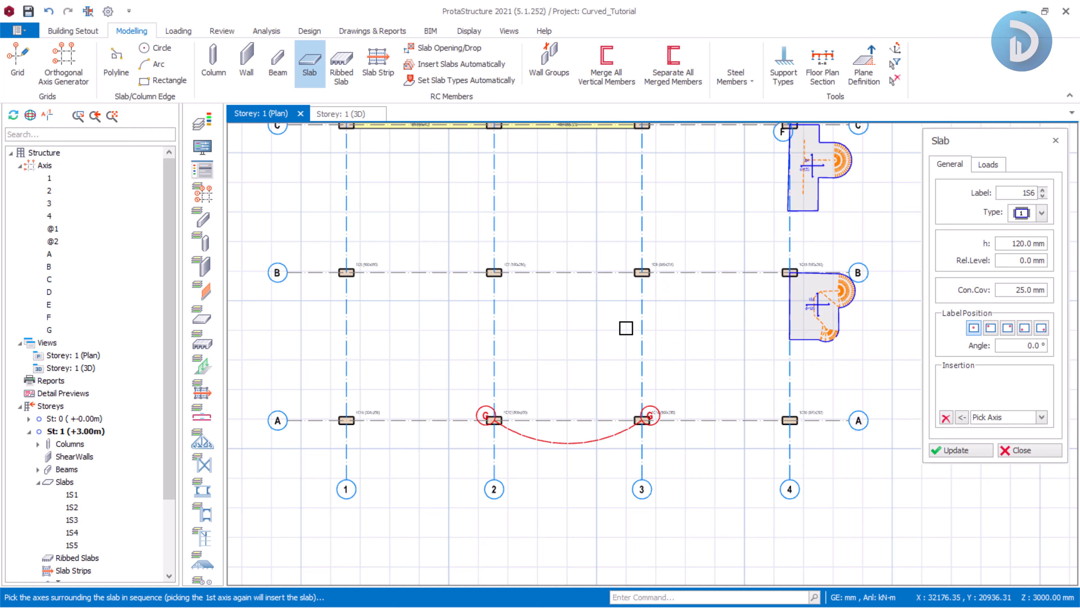
pyautogui.scroll(3, 621, 447)
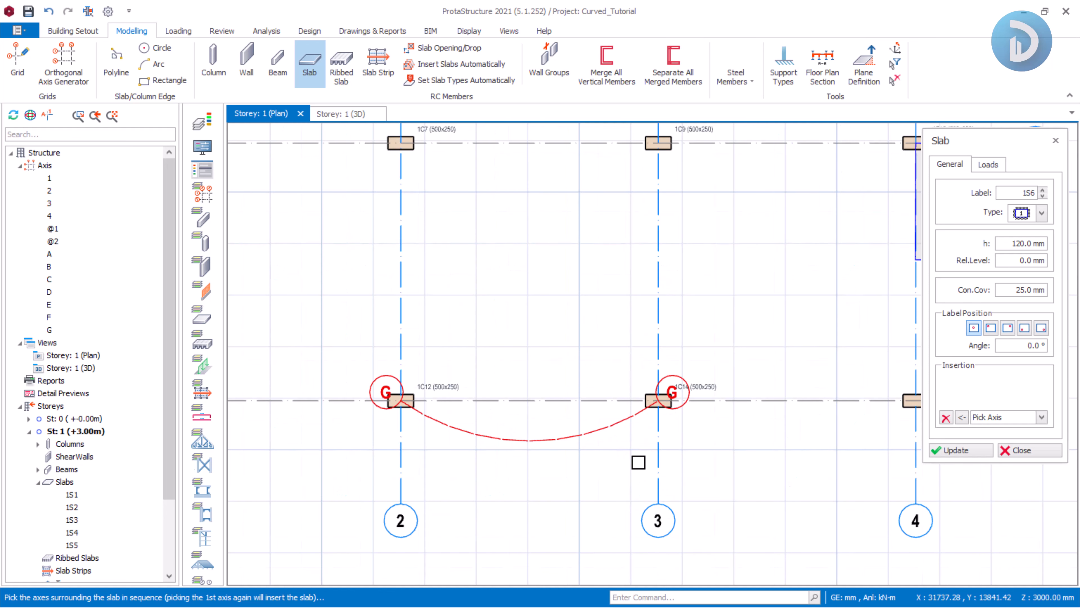
pyautogui.click(414, 513)
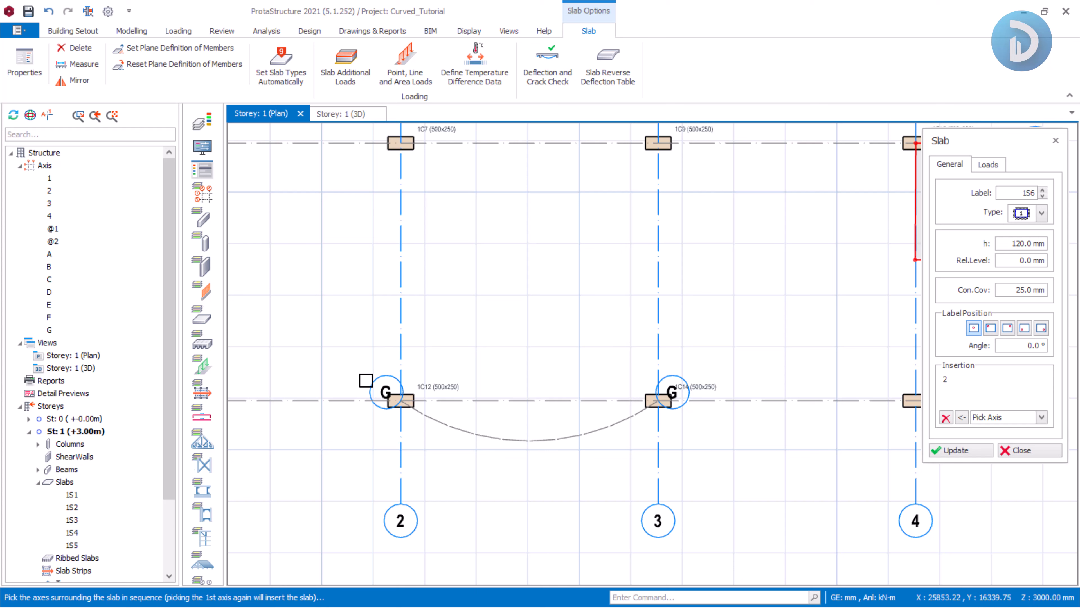
pyautogui.click(388, 376)
pyautogui.click(666, 507)
pyautogui.scroll(-3, 583, 232)
pyautogui.scroll(3, 326, 197)
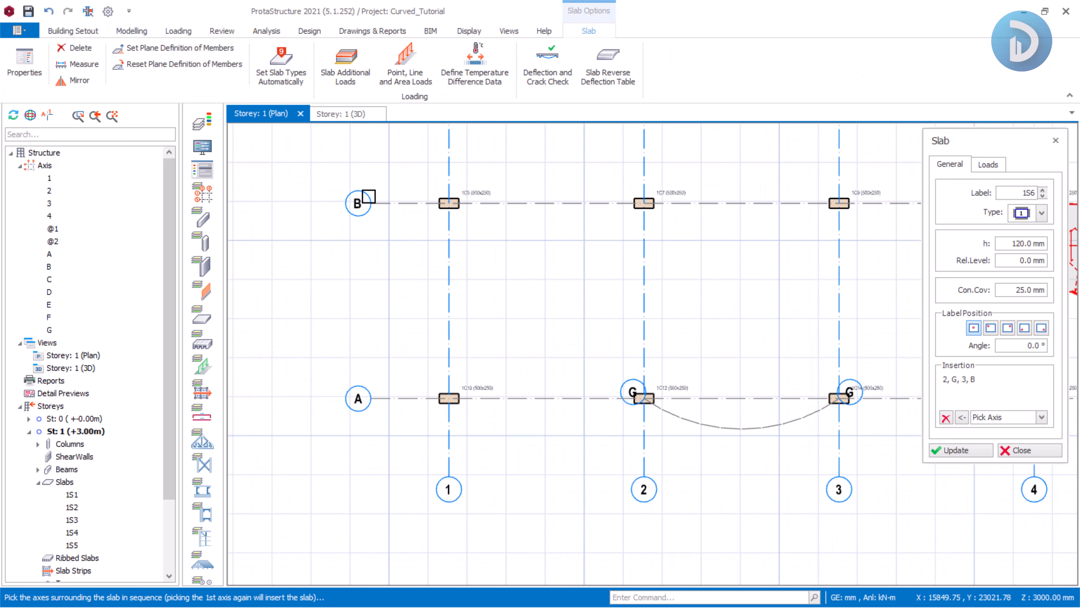
pyautogui.click(368, 196)
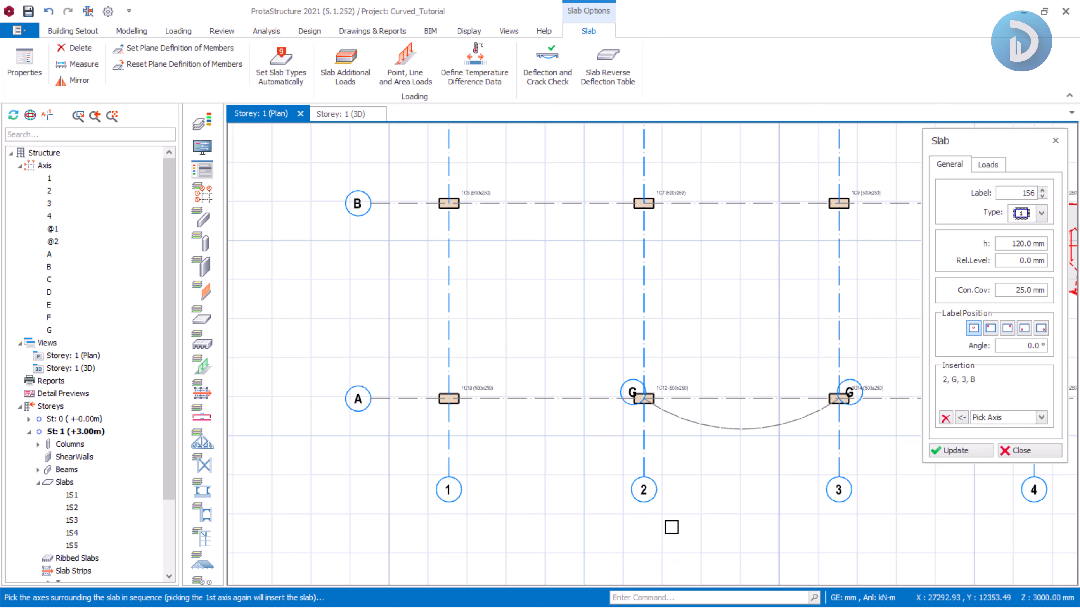
pyautogui.click(650, 499)
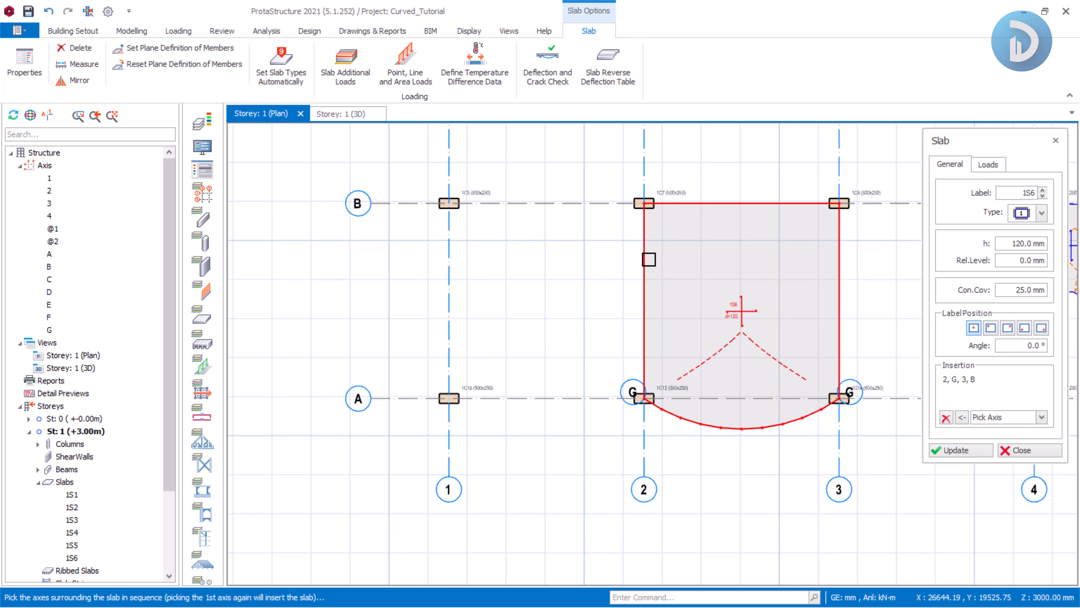
pyautogui.press('Escape')
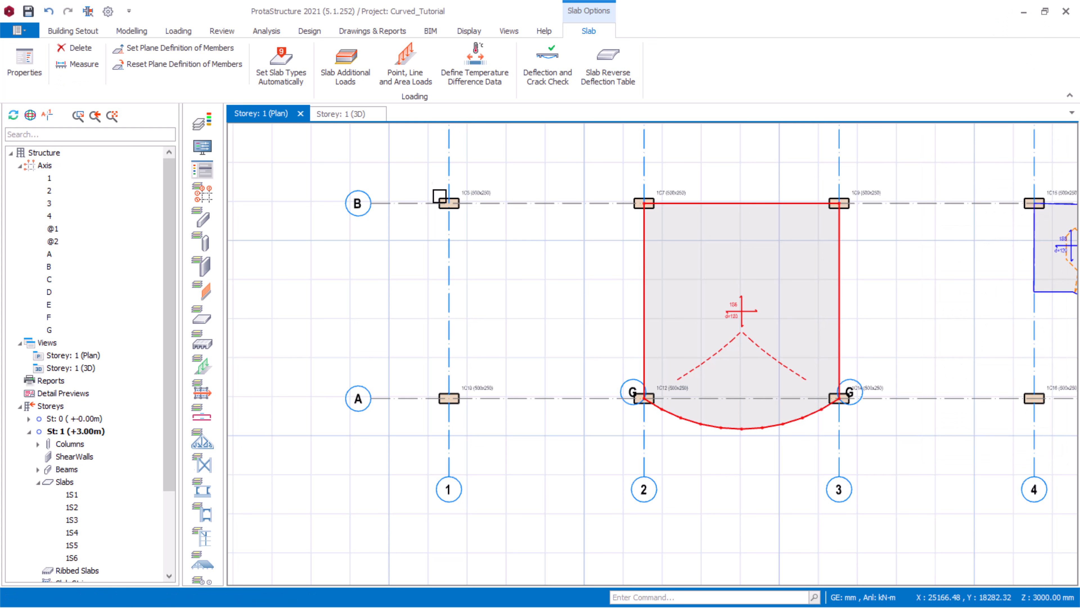
# Inspect the storey's slabs and curved edges in the 3D view.
pyautogui.click(340, 114)
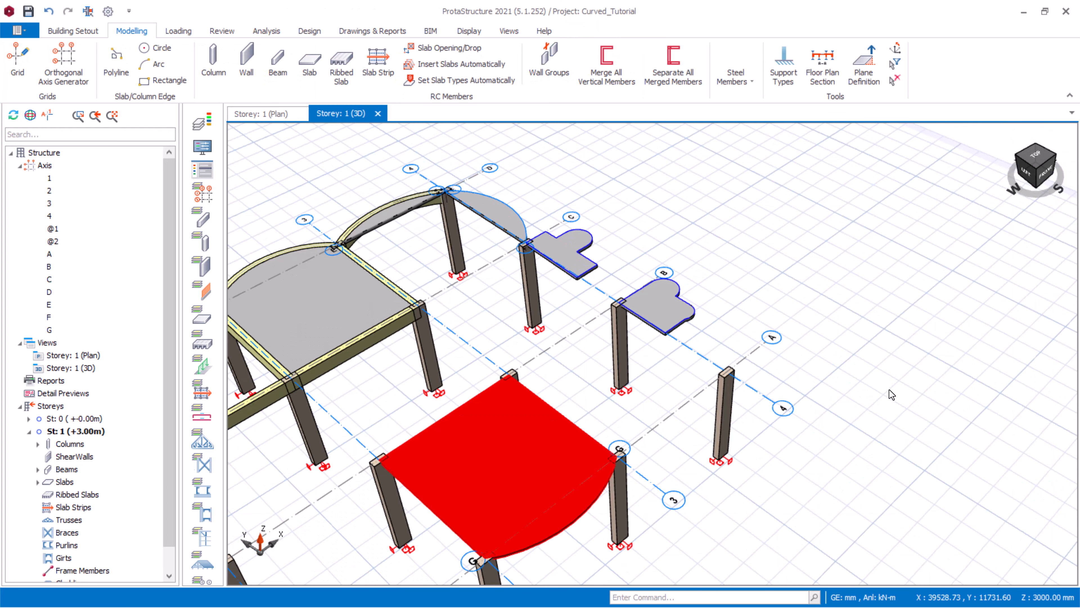
pyautogui.scroll(-5, 896, 354)
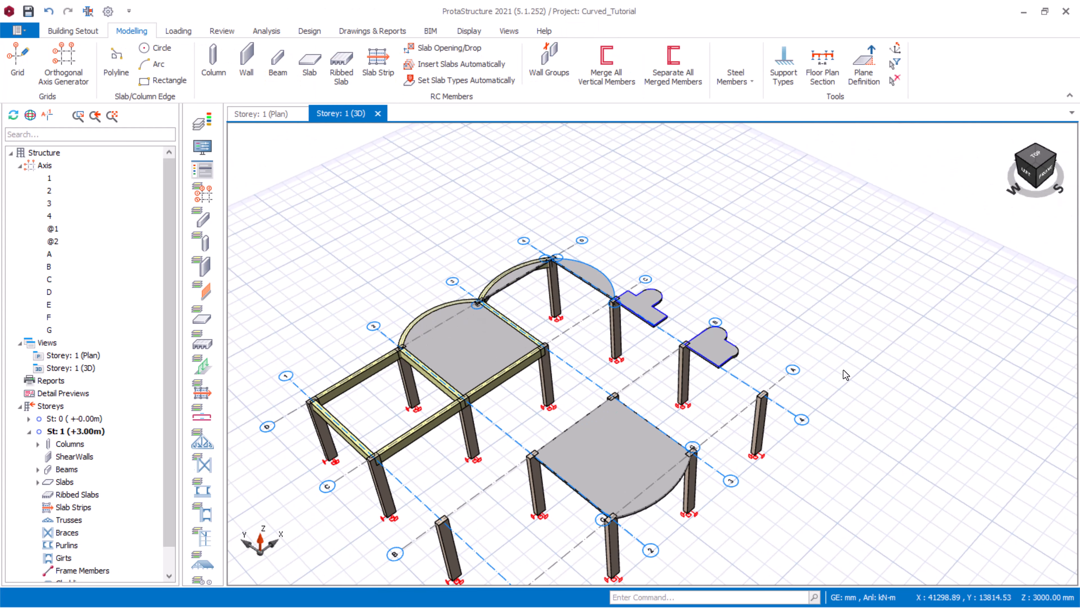
pyautogui.moveTo(882, 279)
pyautogui.mouseDown(button='middle')
pyautogui.moveTo(807, 470)
pyautogui.moveTo(682, 409)
pyautogui.moveTo(755, 393)
pyautogui.moveTo(745, 395)
pyautogui.mouseUp(button='middle')
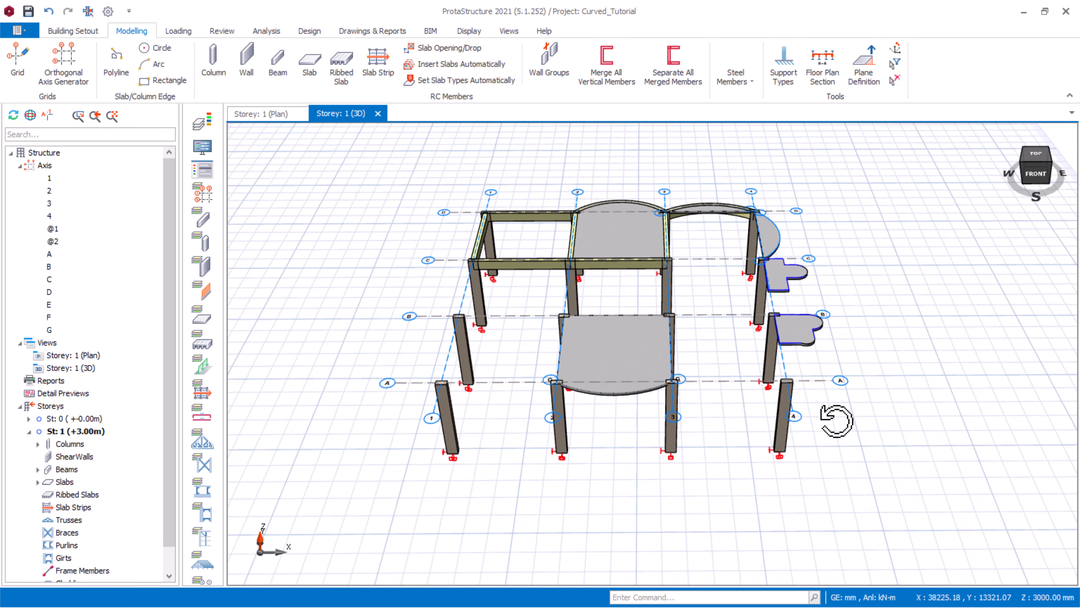